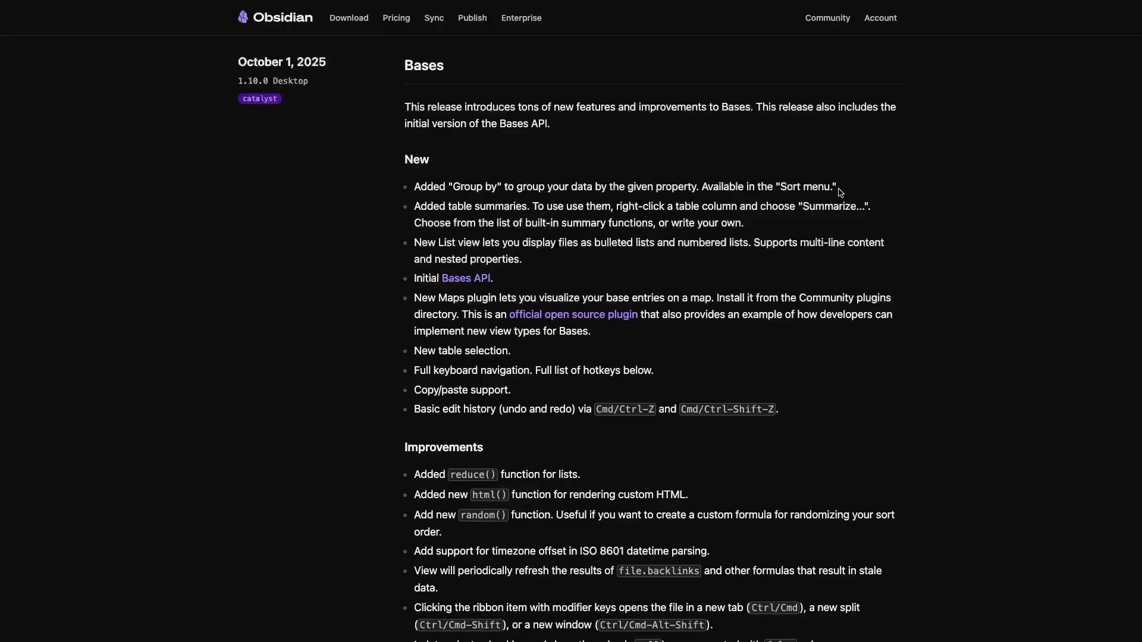
# Step: Read through the 1.10.0 Bases release notes, then show file links in the Needs Review list
pyautogui.scroll(-3, 841, 192)
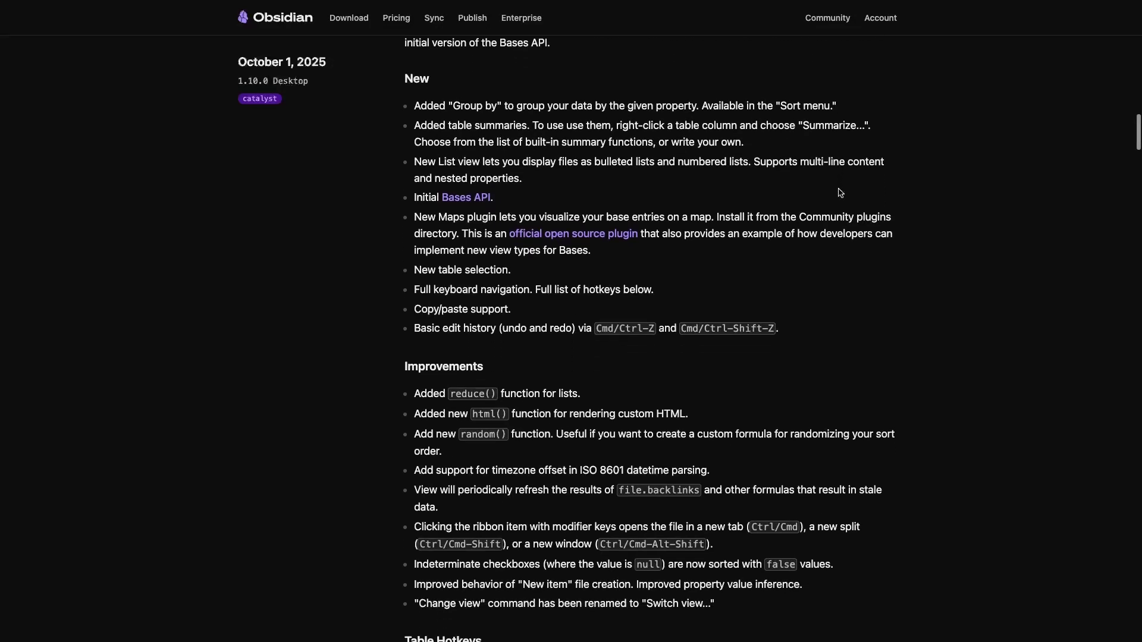
pyautogui.scroll(-3, 840, 192)
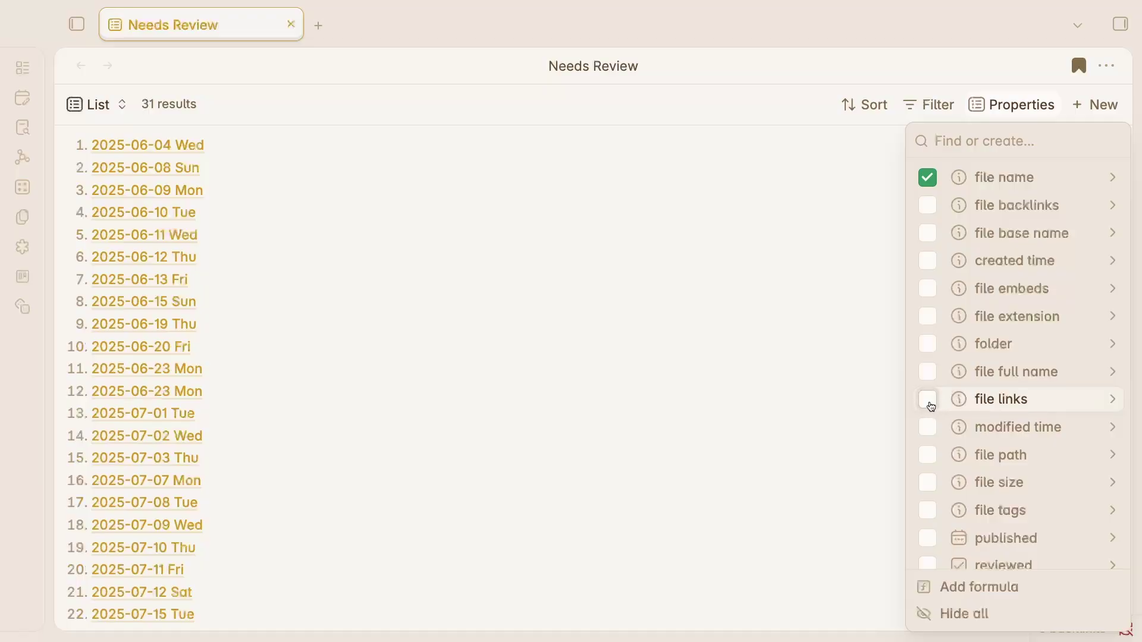
pyautogui.click(930, 404)
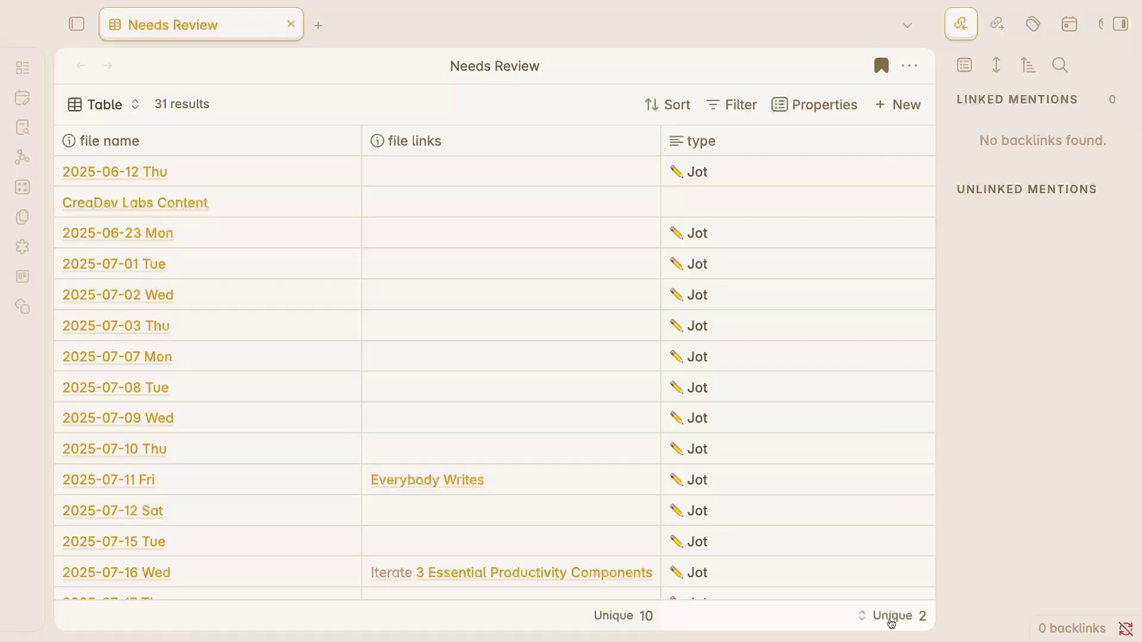
# Step: Preview the Map view centred on the Americas and zoomed in on the Disneyland marker
pyautogui.click(892, 615)
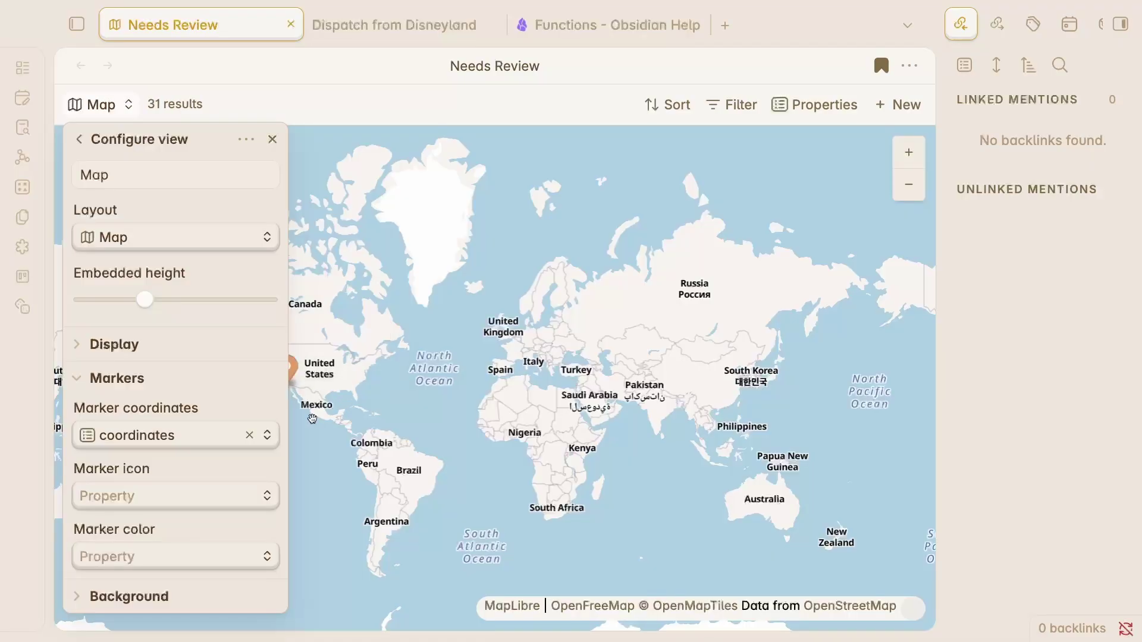
pyautogui.moveTo(312, 419); pyautogui.dragTo(440, 420)
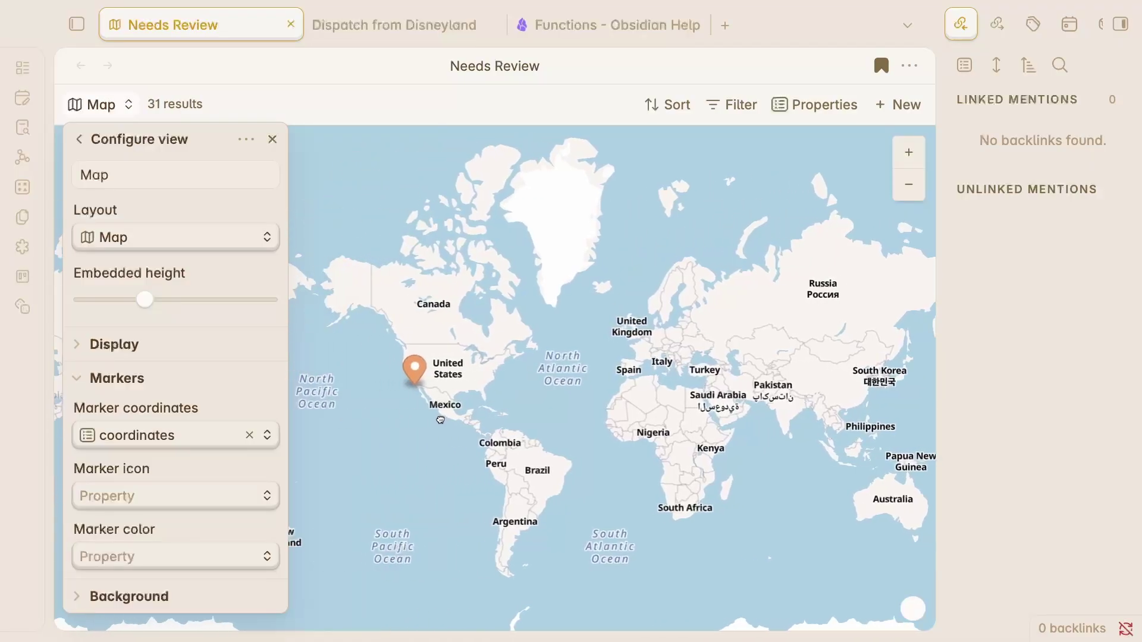
pyautogui.click(441, 420)
pyautogui.scroll(3, 416, 385)
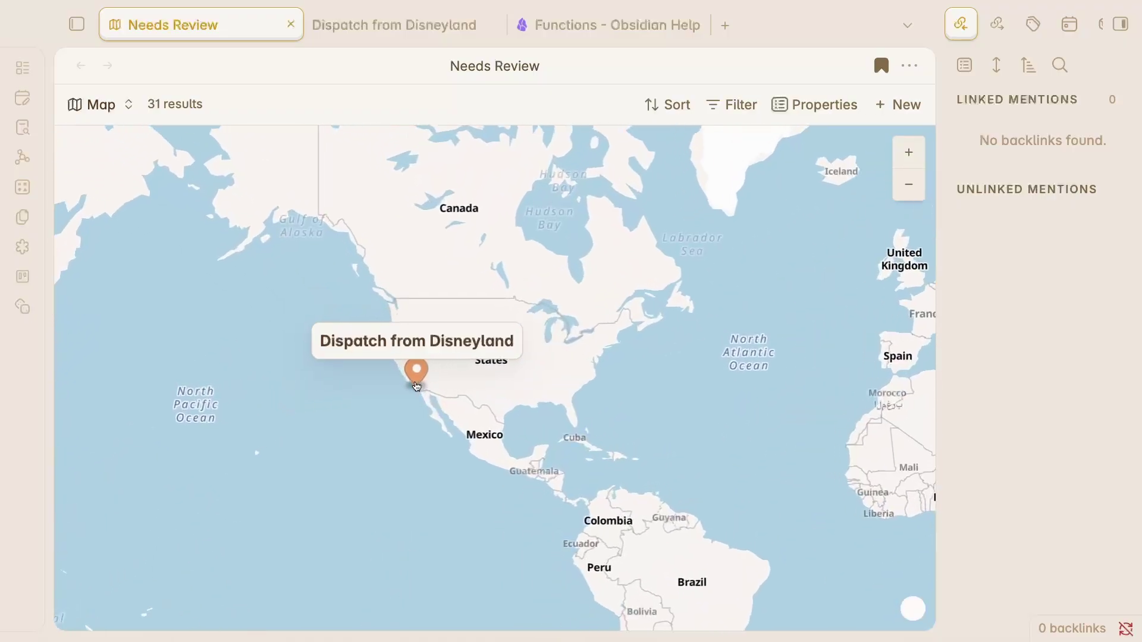
pyautogui.scroll(6, 416, 385)
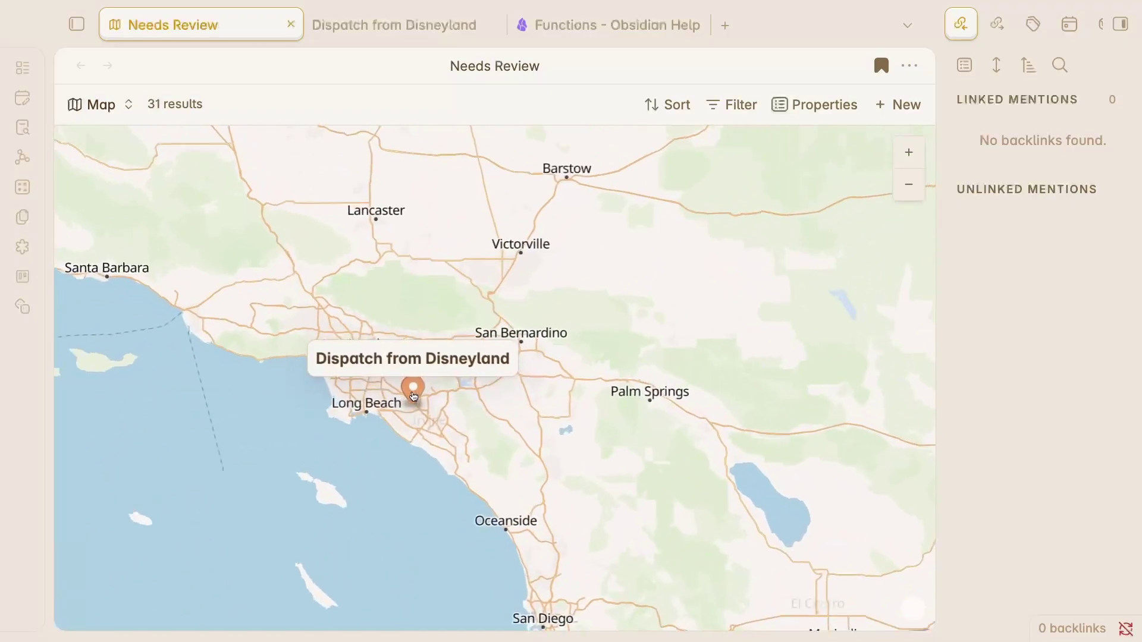
pyautogui.scroll(8, 413, 396)
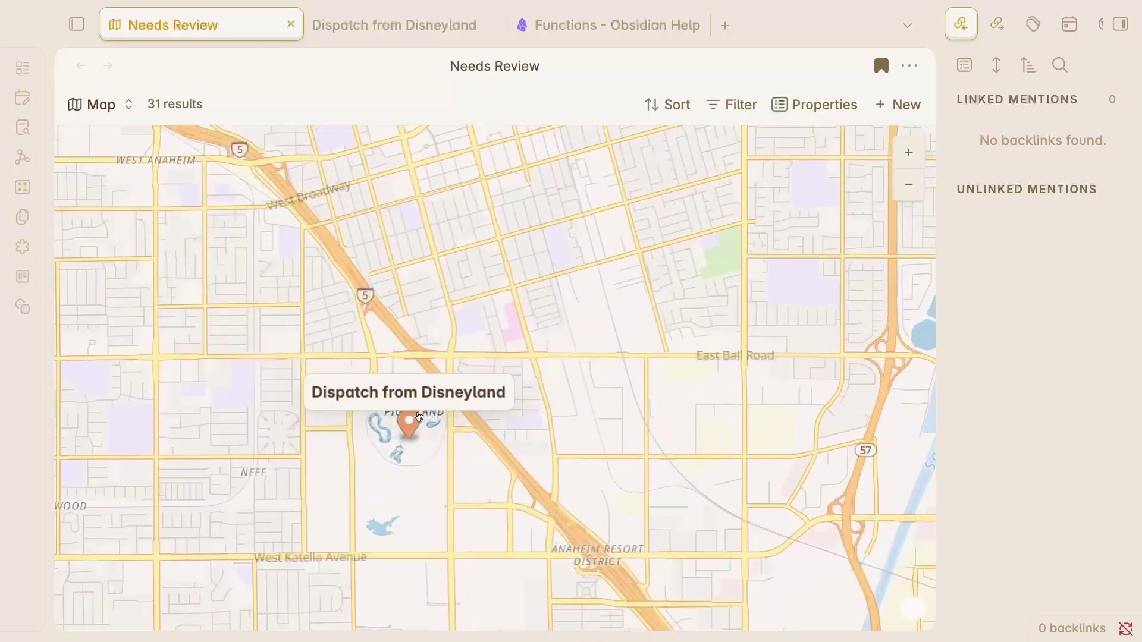
pyautogui.scroll(5, 419, 416)
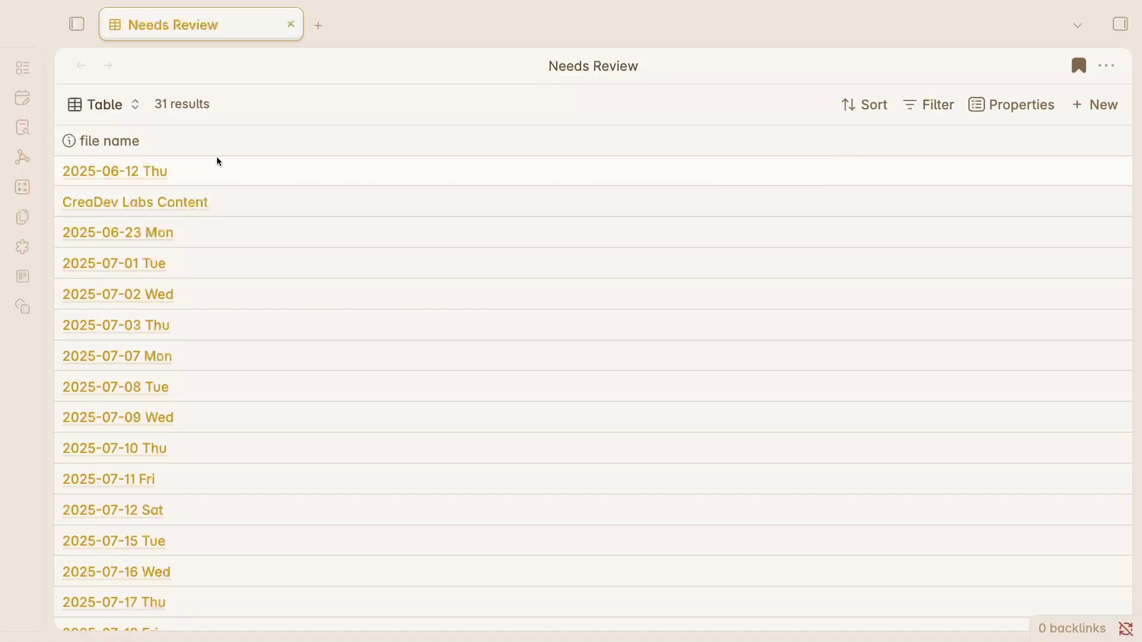
# Step: Add a view named 'List' with List layout to the Needs Review base
pyautogui.click(121, 108)
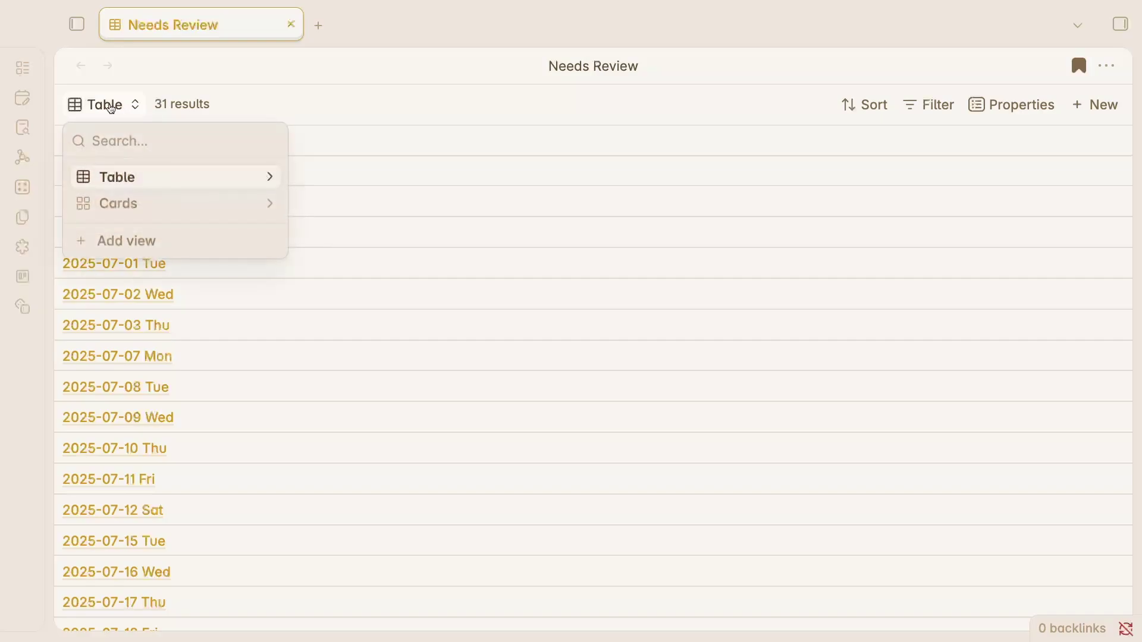
pyautogui.click(141, 242)
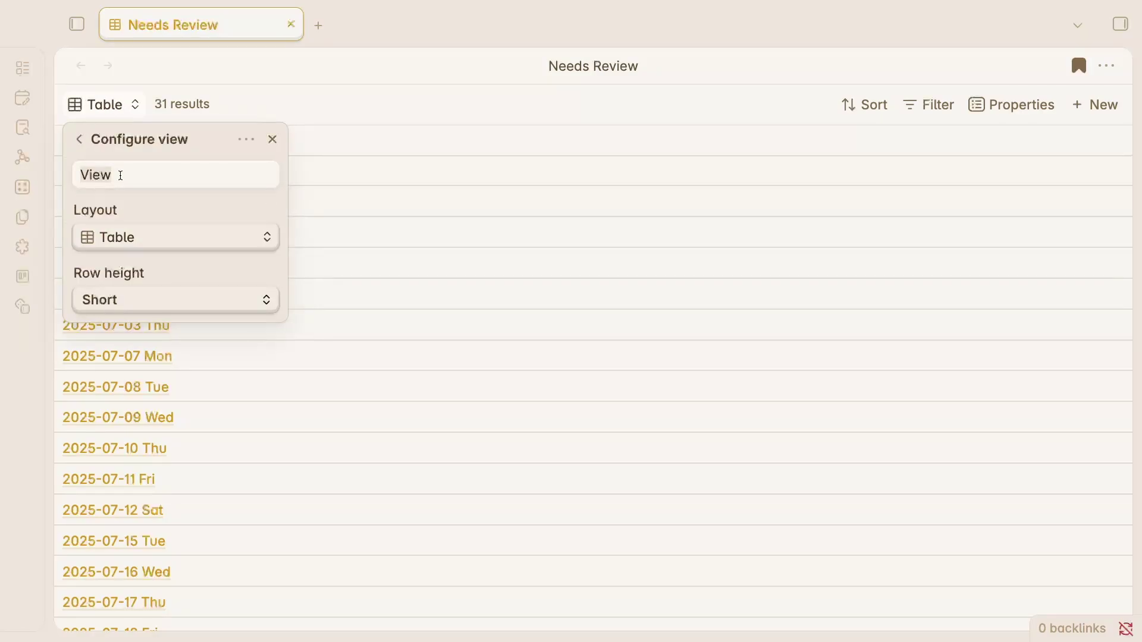
pyautogui.write('List')
pyautogui.click(137, 238)
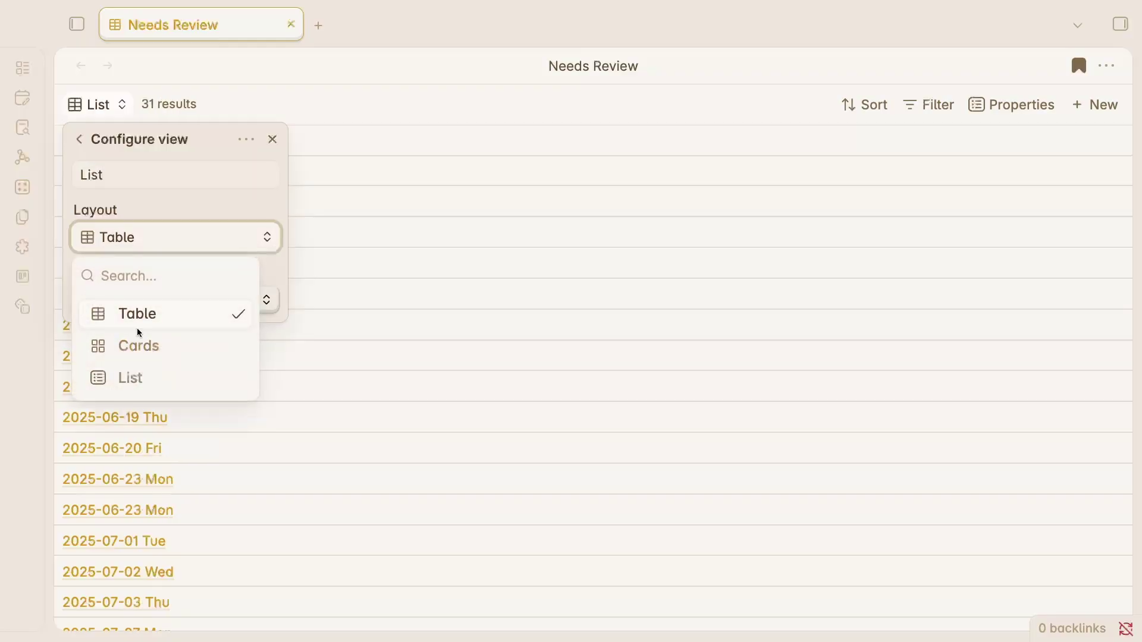
pyautogui.click(133, 380)
pyautogui.click(403, 278)
pyautogui.scroll(-2, 199, 267)
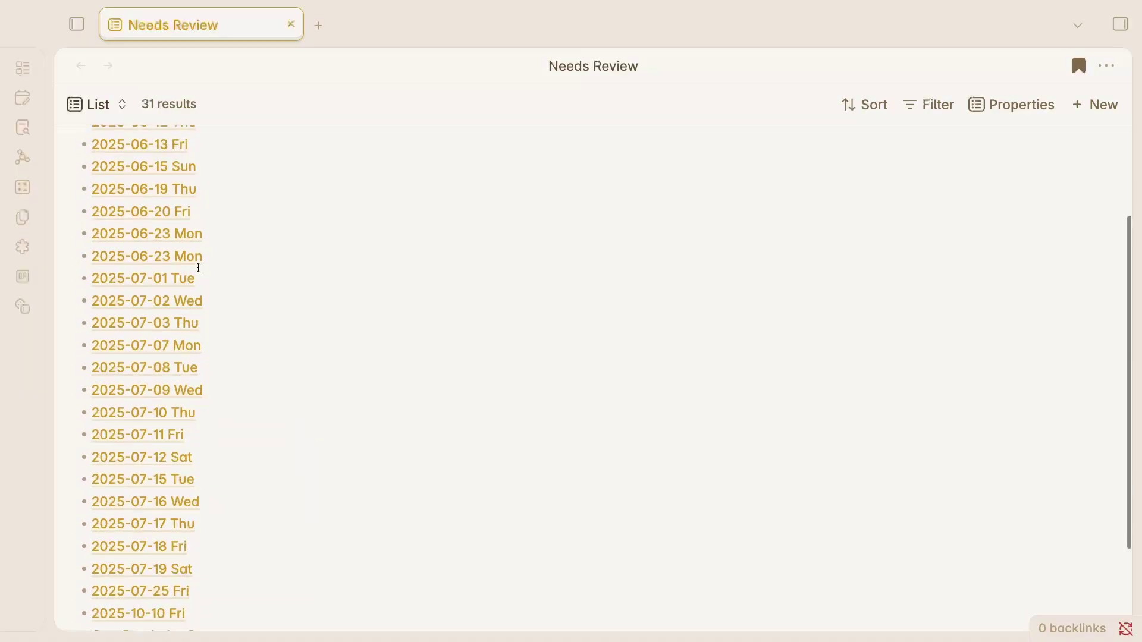
pyautogui.scroll(-2, 198, 268)
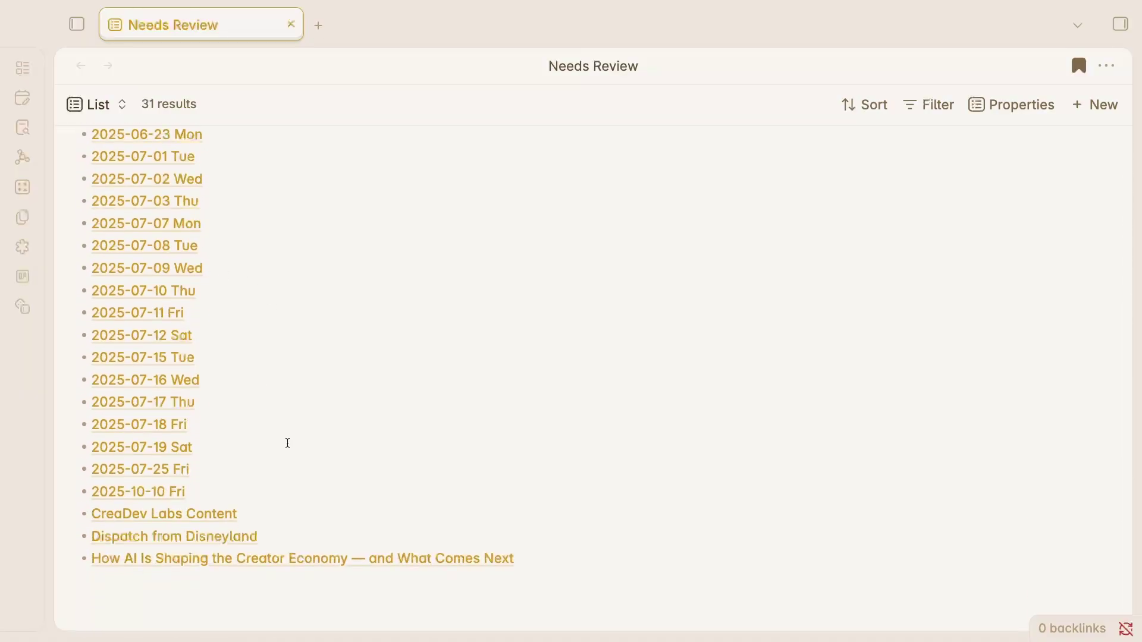
pyautogui.scroll(4, 288, 443)
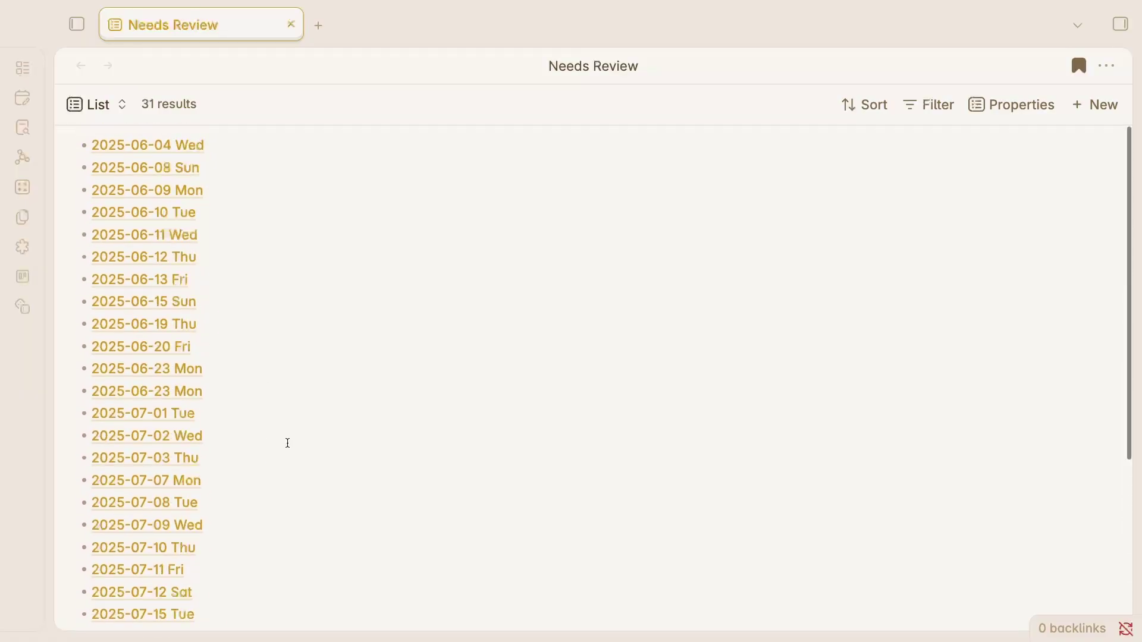
# Step: Try Number and then None as the List view's marker style
pyautogui.click(110, 110)
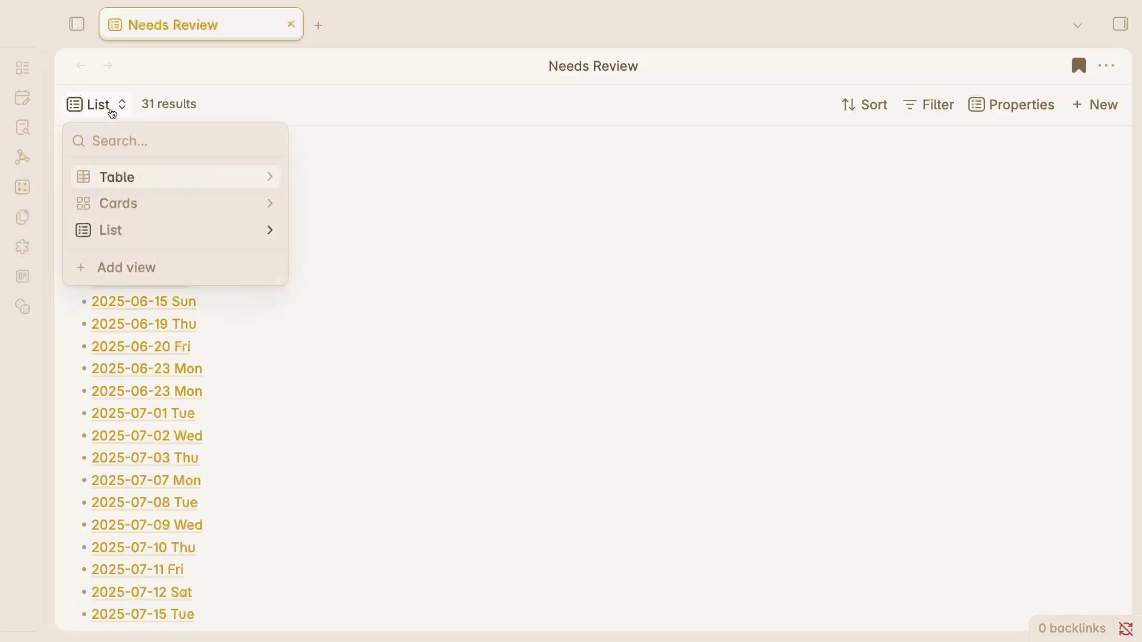
pyautogui.click(270, 232)
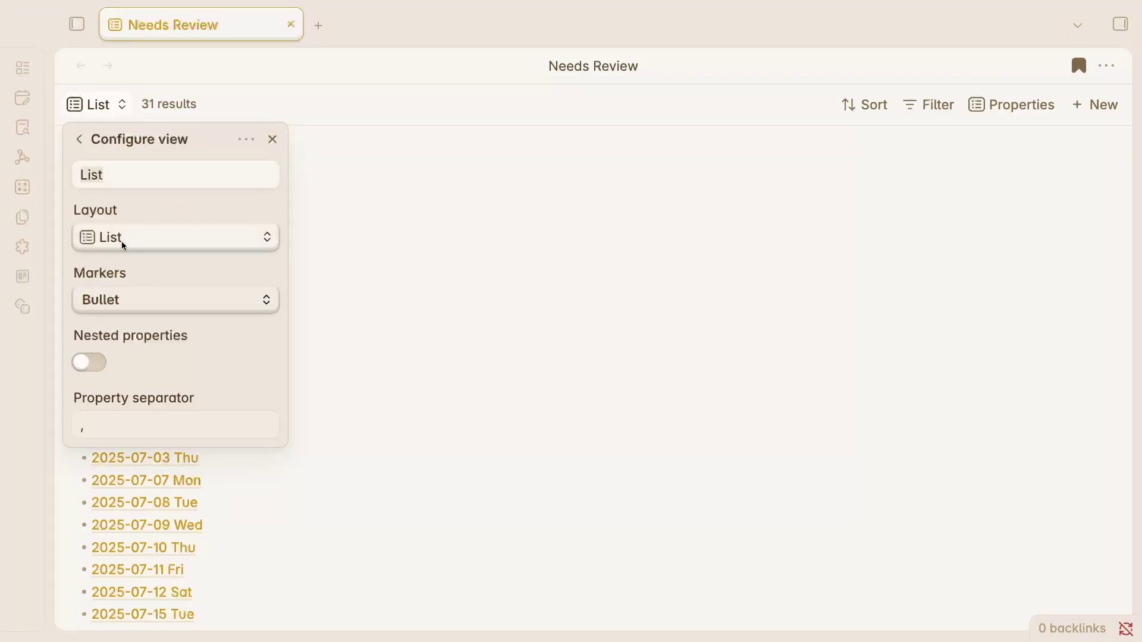
pyautogui.click(132, 304)
pyautogui.click(133, 322)
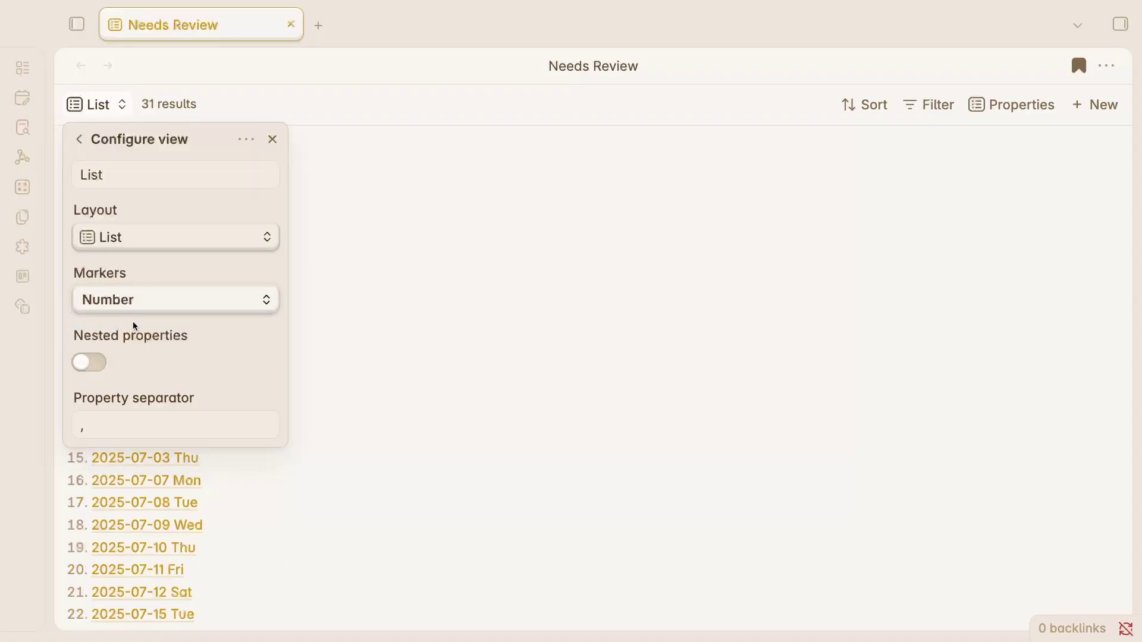
pyautogui.click(127, 301)
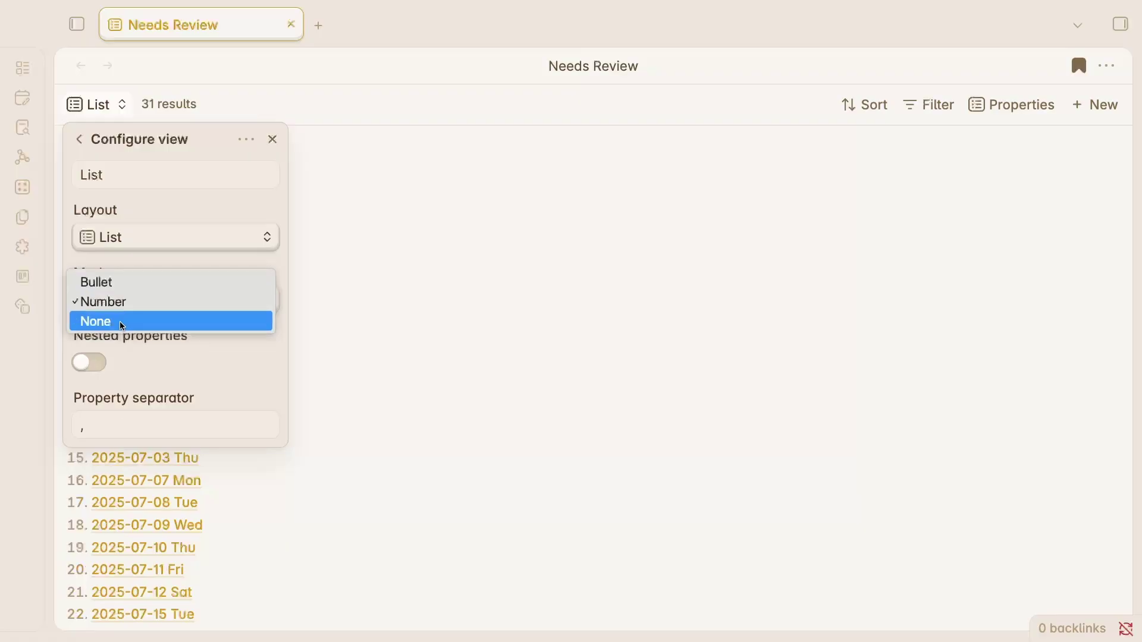
pyautogui.click(122, 321)
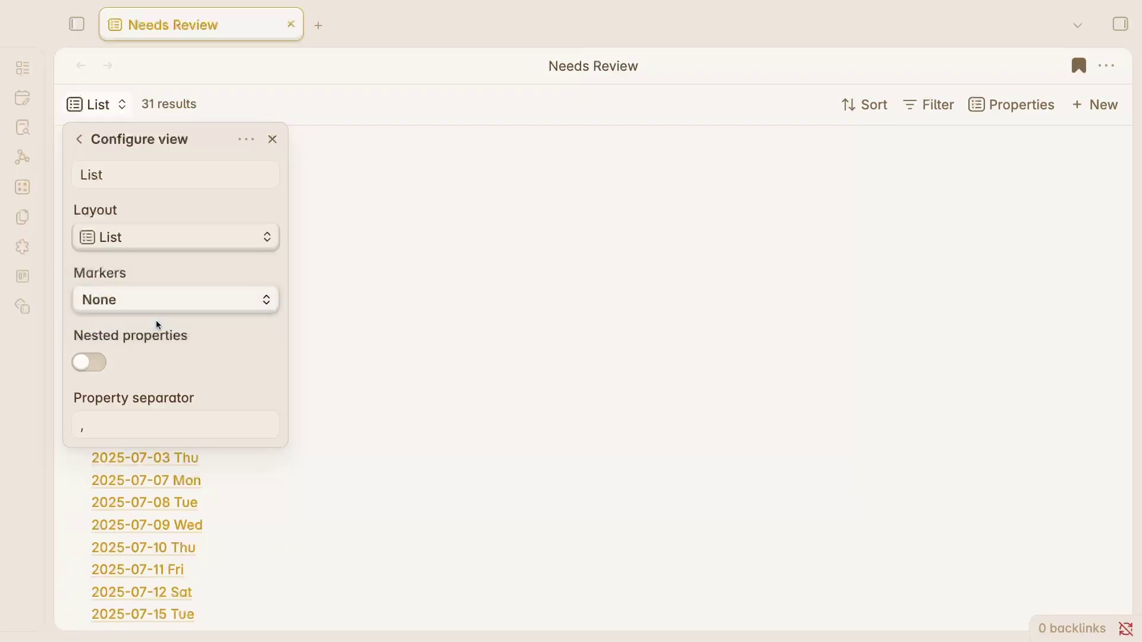
pyautogui.click(393, 364)
pyautogui.scroll(-5, 128, 356)
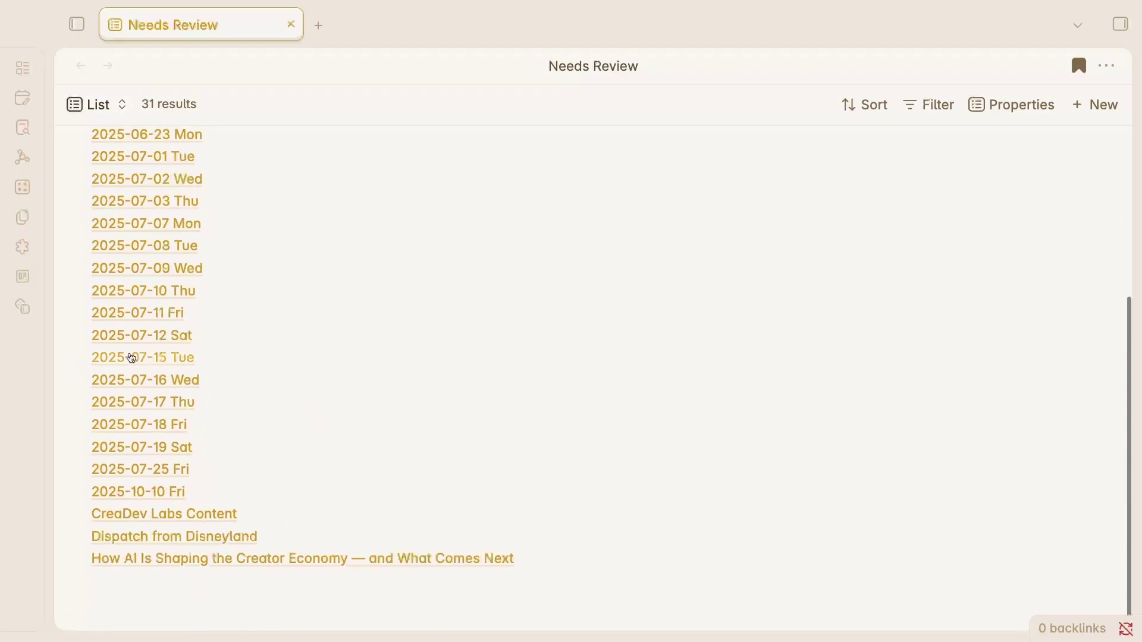
pyautogui.scroll(5, 128, 357)
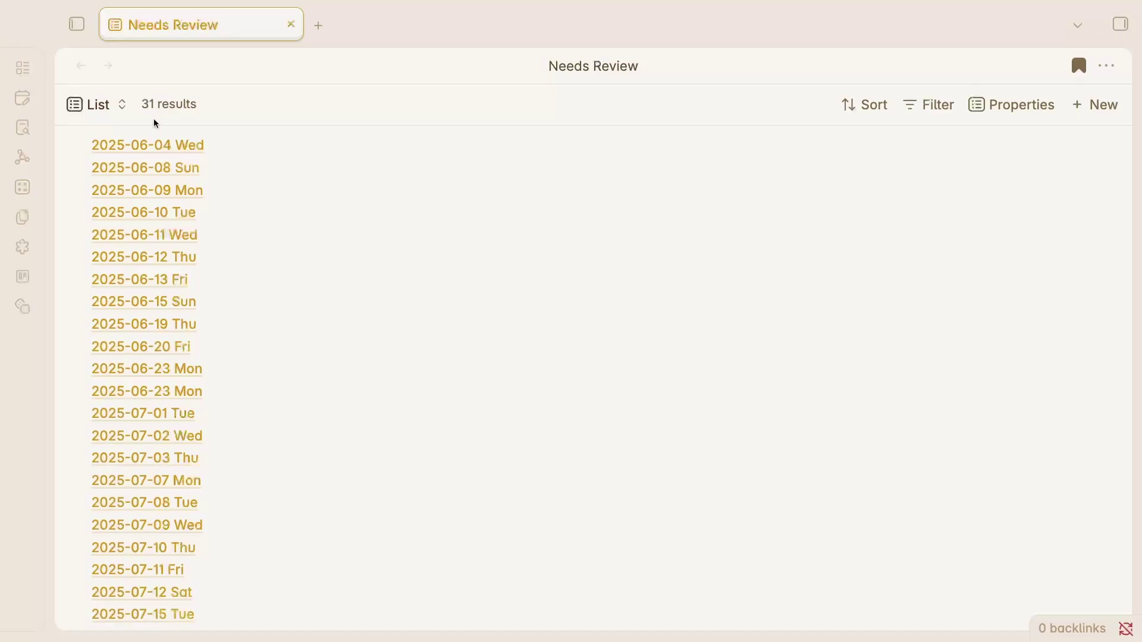
# Step: Set the List view's markers back to Number
pyautogui.click(125, 109)
pyautogui.click(238, 232)
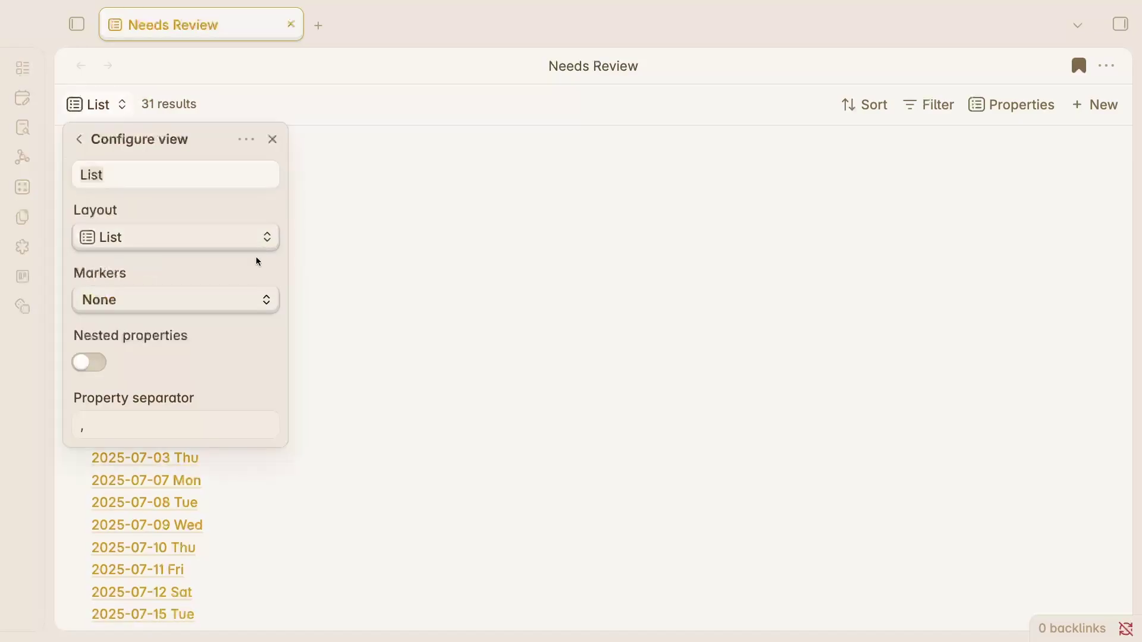
pyautogui.click(139, 310)
pyautogui.click(129, 285)
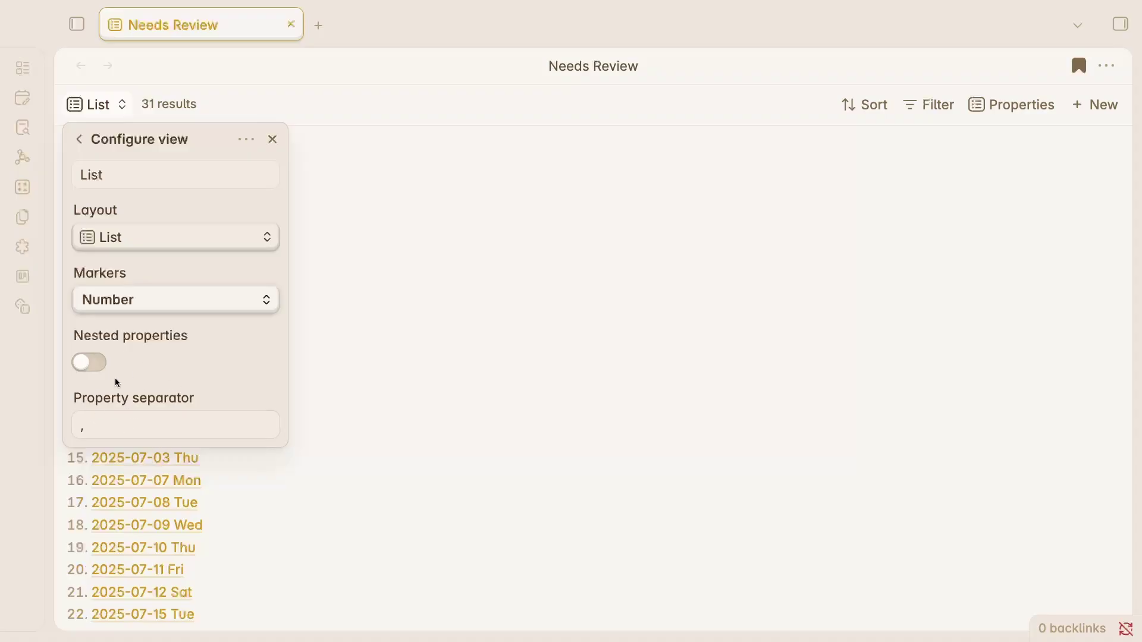
pyautogui.click(447, 232)
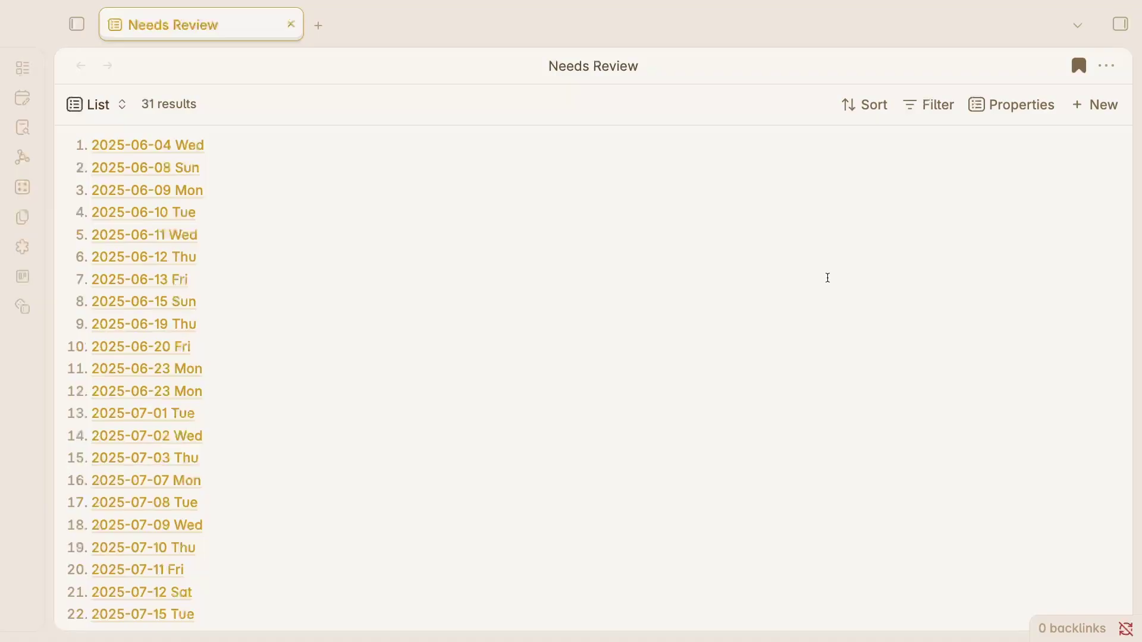
# Step: Add the file links property to the numbered List view
pyautogui.click(1011, 106)
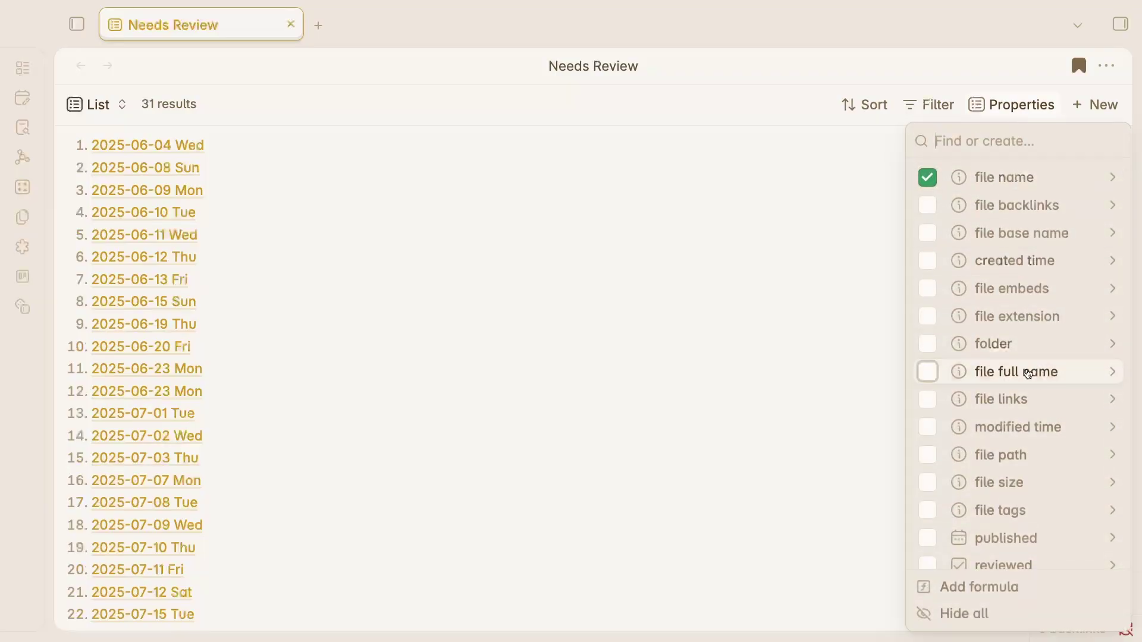
pyautogui.click(927, 399)
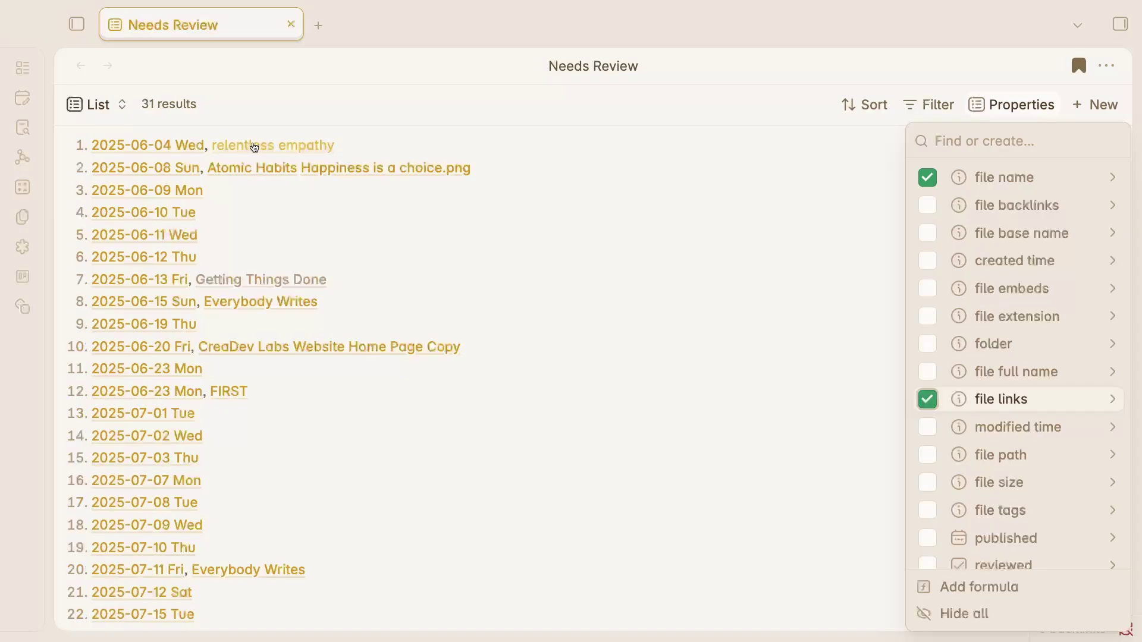
# Step: Turn on Nested properties for the List view and review the resulting list
pyautogui.click(120, 105)
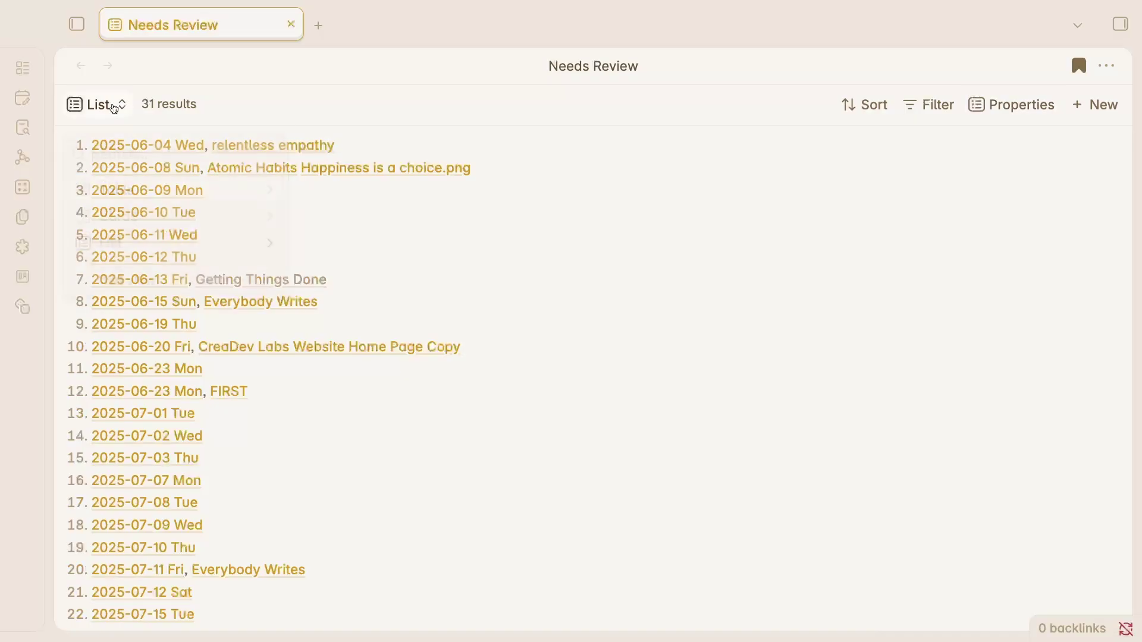
pyautogui.click(121, 105)
pyautogui.click(272, 229)
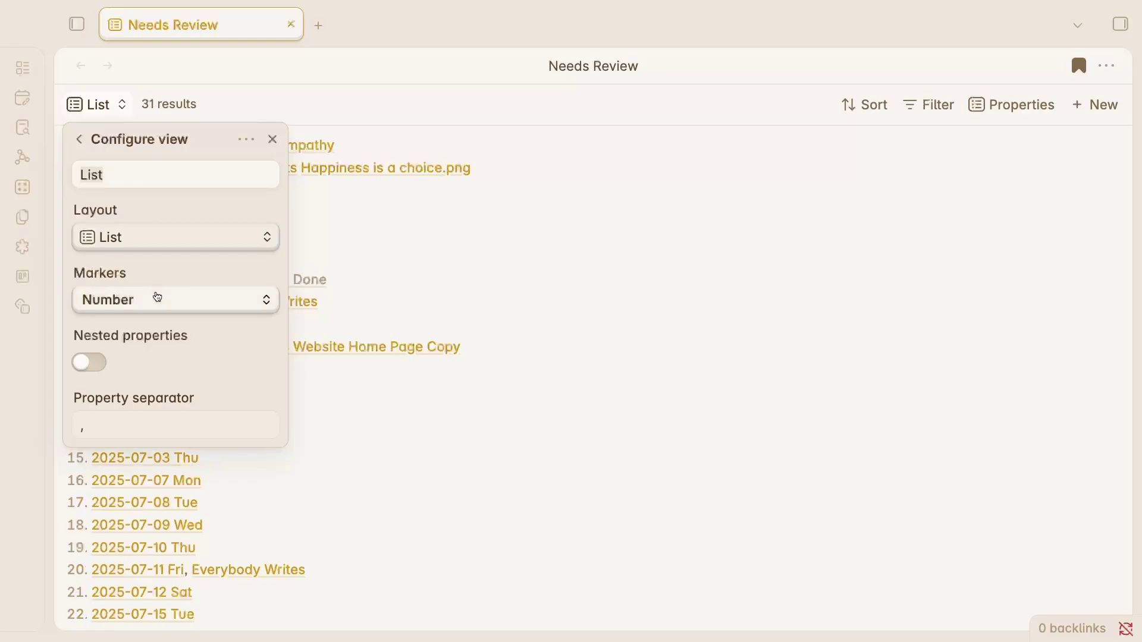
pyautogui.click(88, 364)
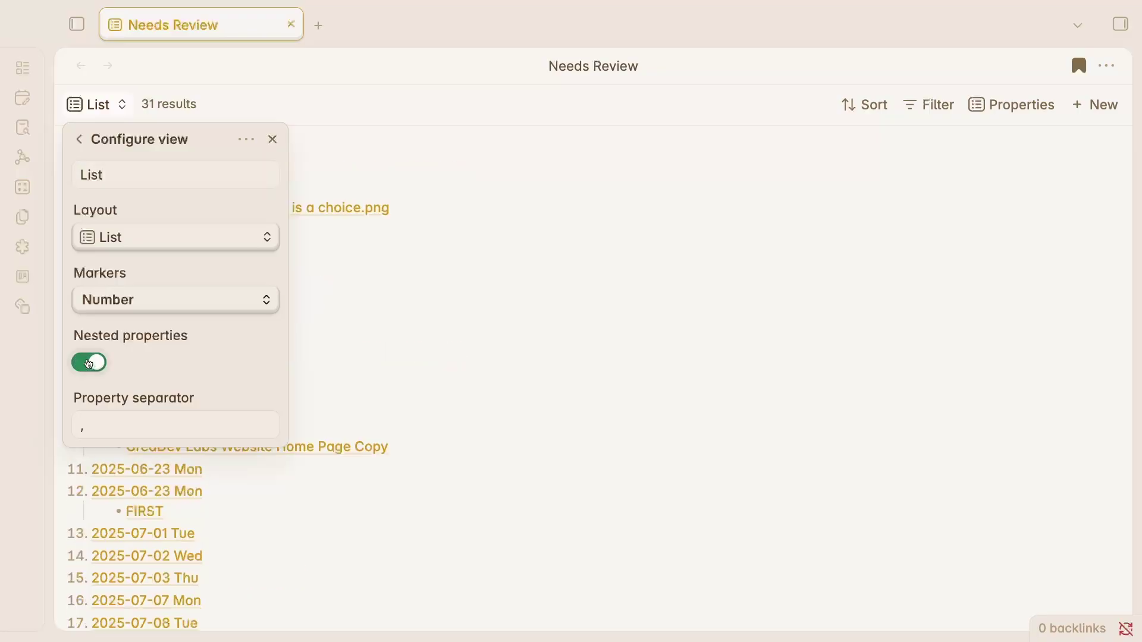
pyautogui.click(535, 305)
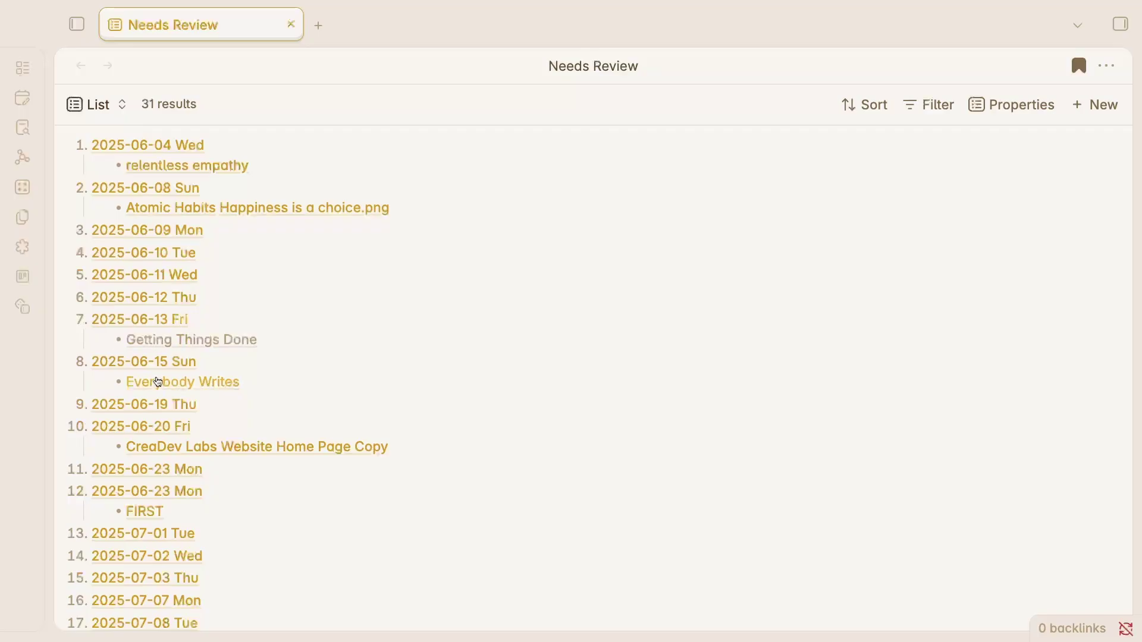
pyautogui.scroll(-3, 153, 515)
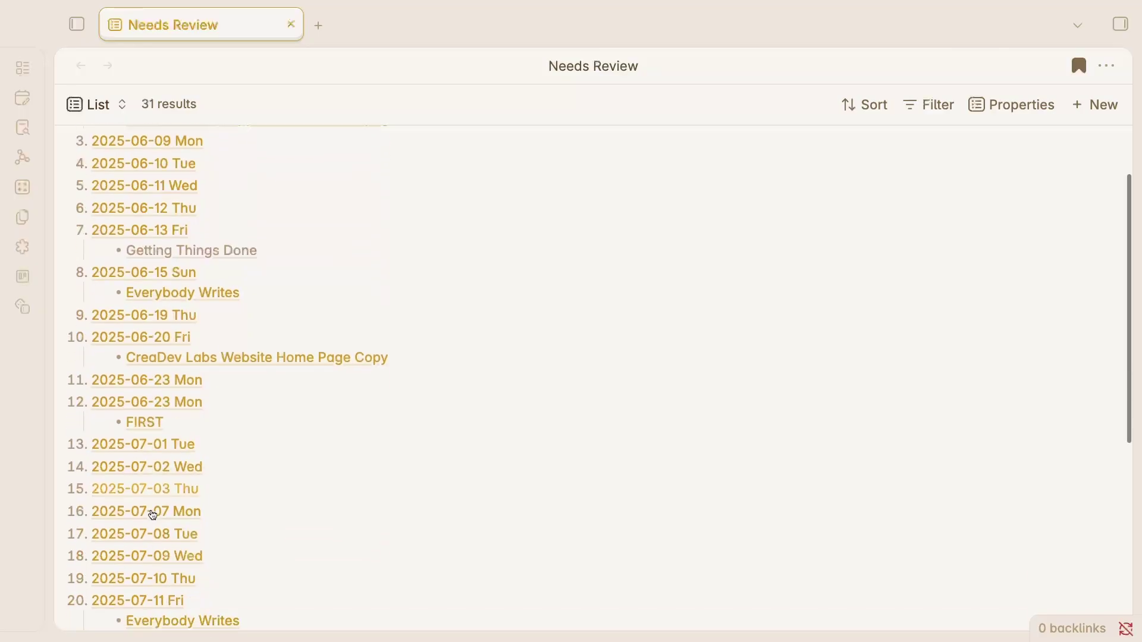
pyautogui.scroll(-10, 153, 515)
pyautogui.scroll(13, 155, 515)
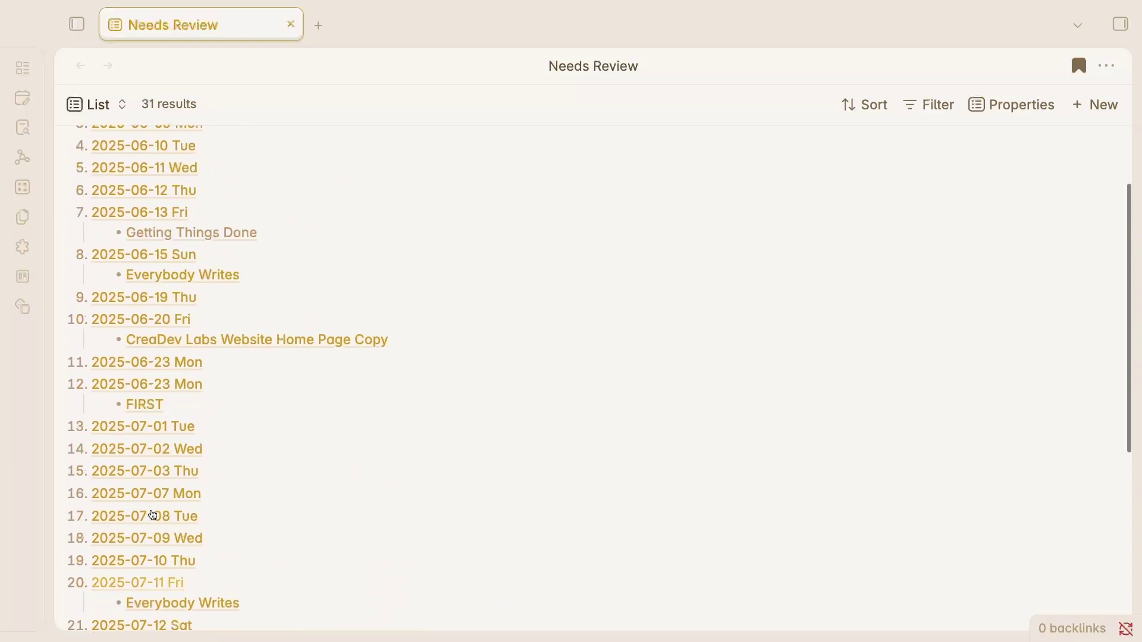
# Step: Turn Nested properties off so linked notes appear inline, comma-separated
pyautogui.click(123, 106)
pyautogui.click(127, 266)
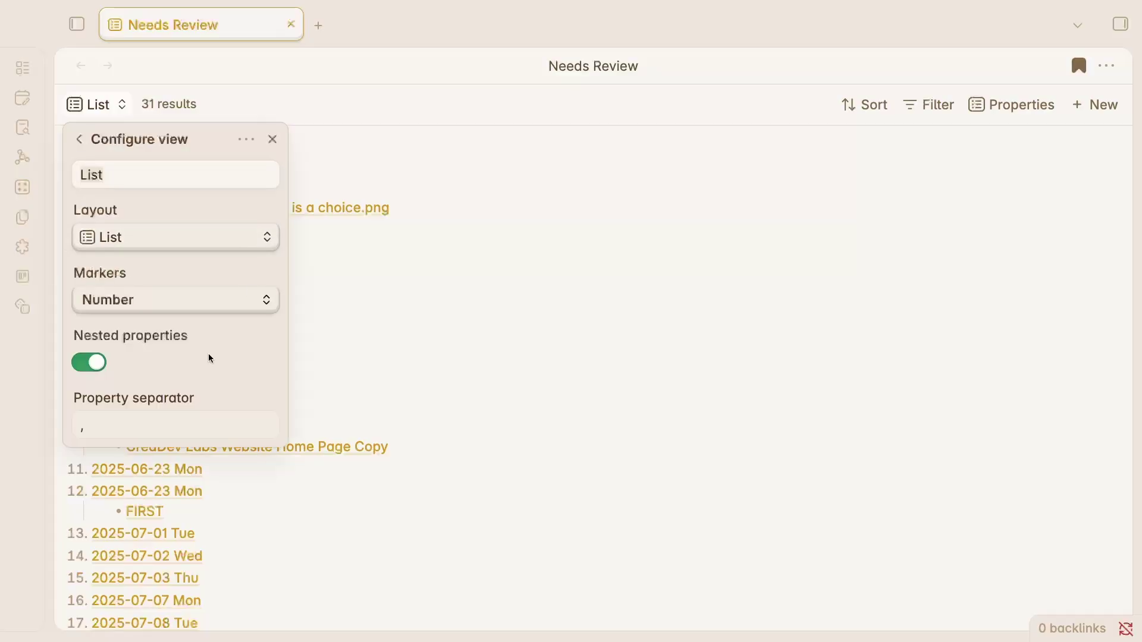
pyautogui.click(92, 364)
pyautogui.click(467, 230)
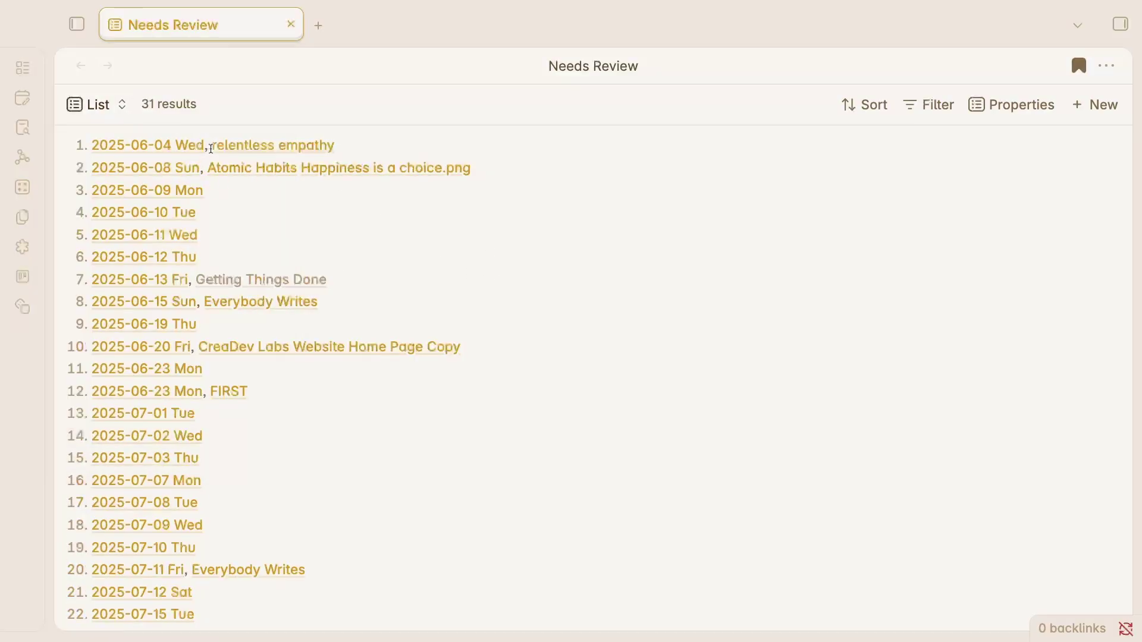
pyautogui.click(122, 106)
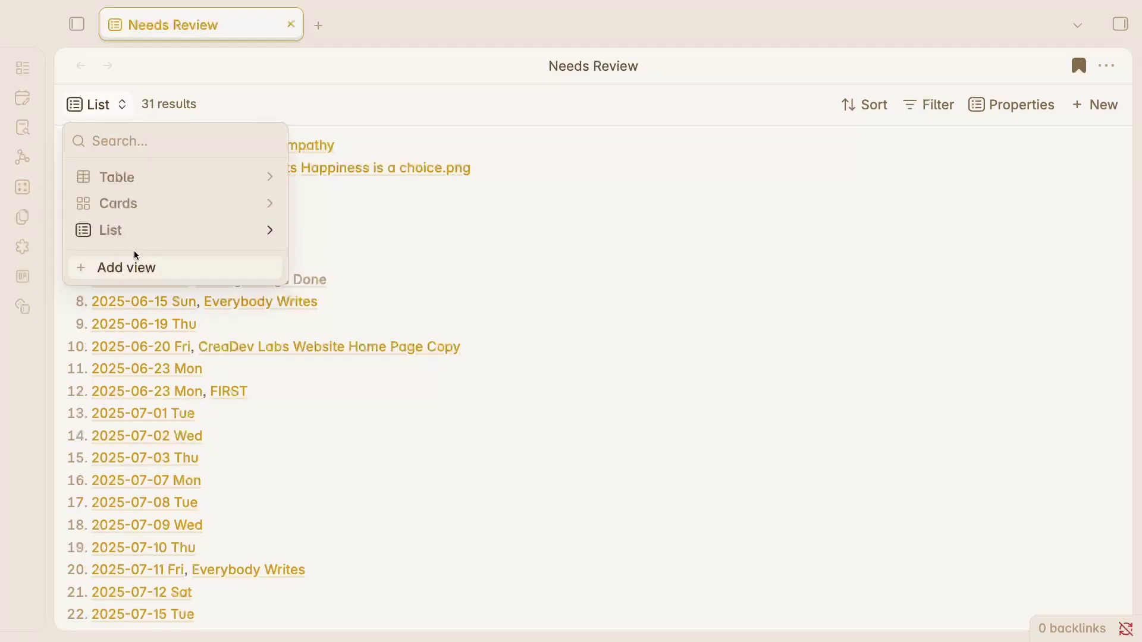
pyautogui.click(270, 231)
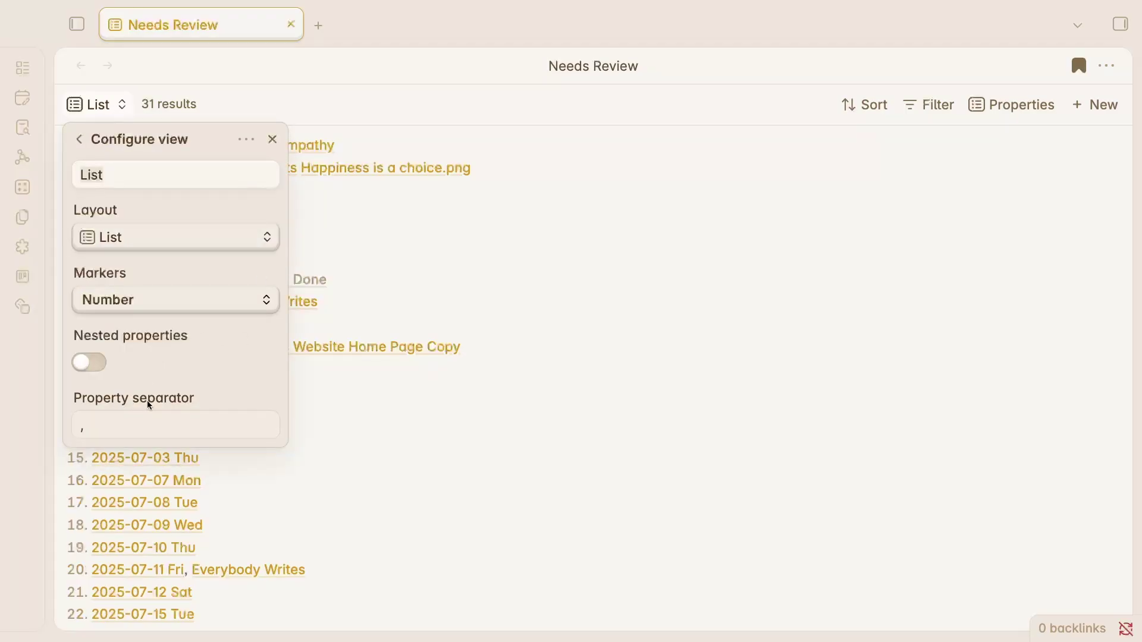
# Step: Try a dash as the property separator, then restore the comma separator
pyautogui.click(114, 428)
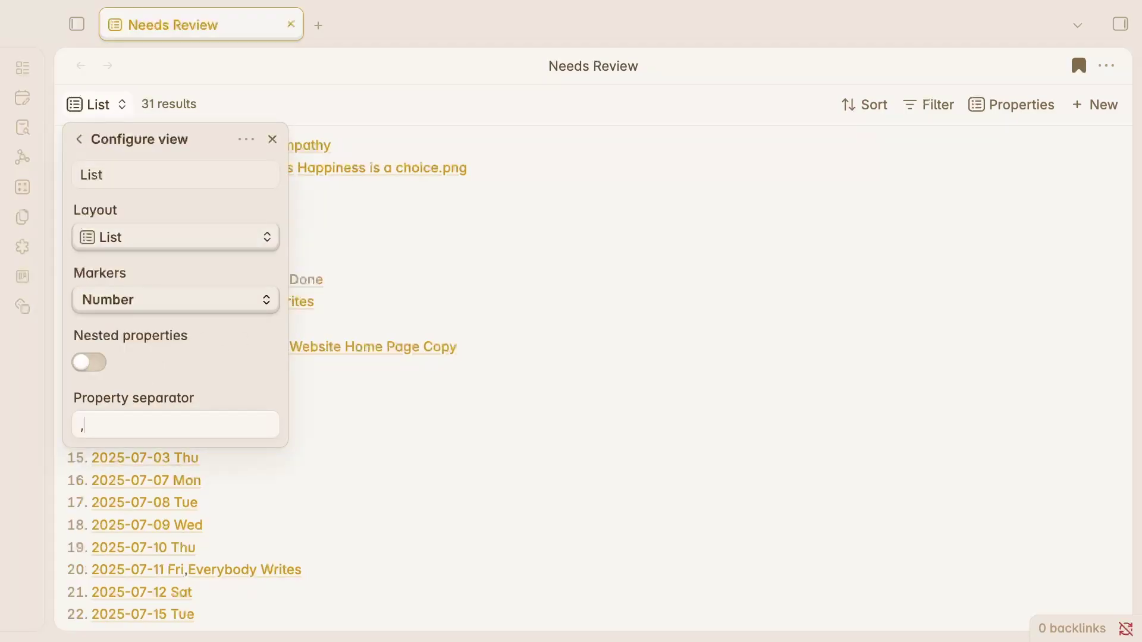
pyautogui.press('BackSpace')
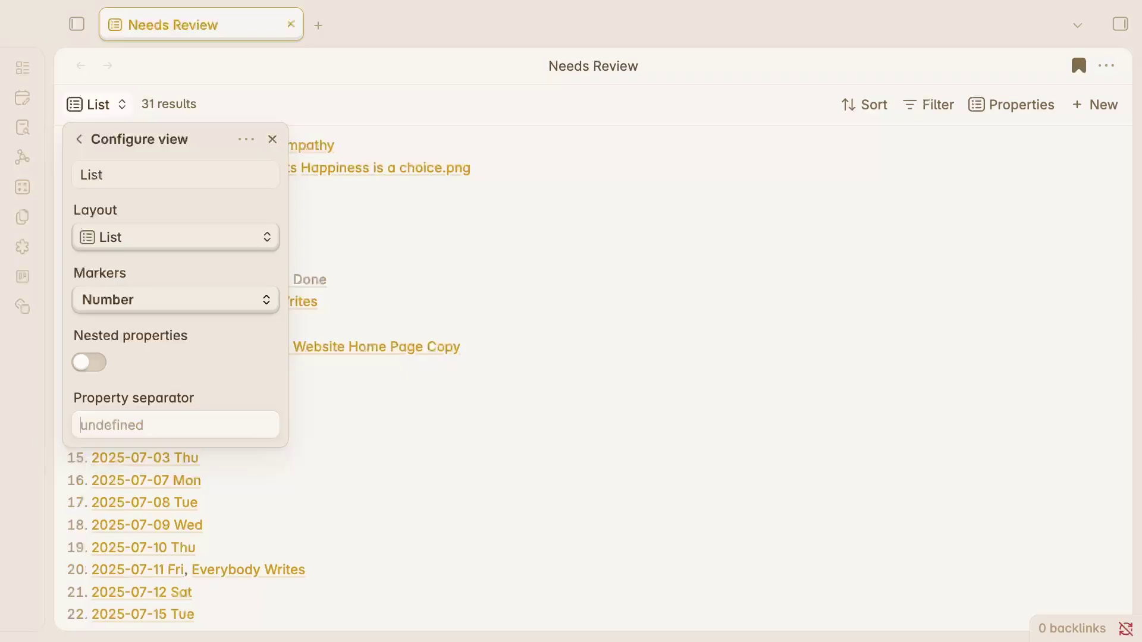
pyautogui.write('-')
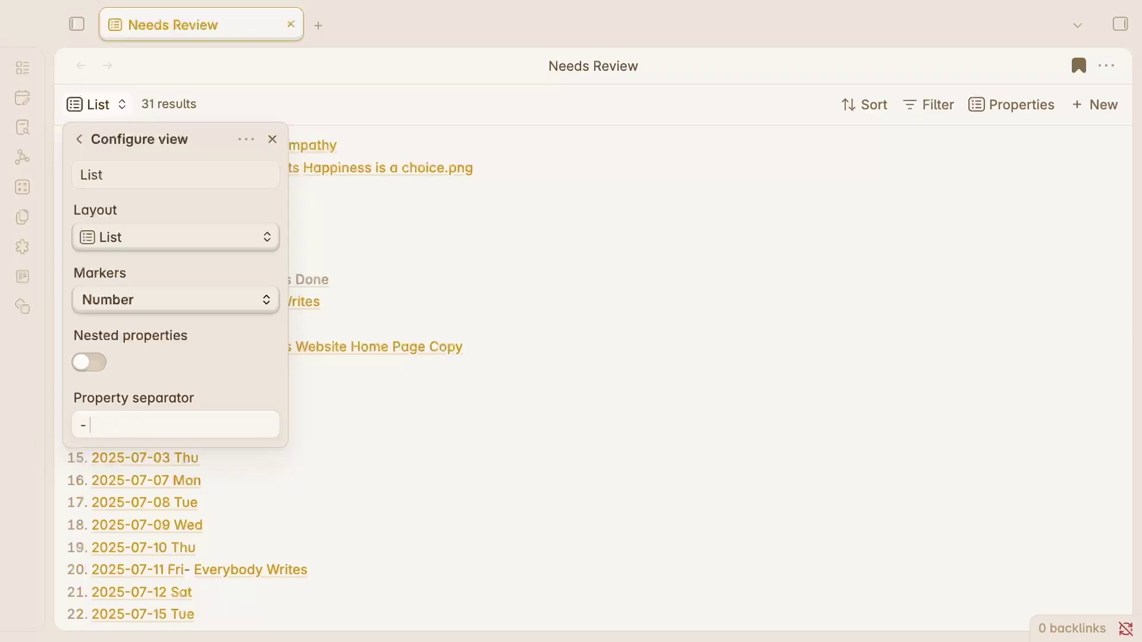
pyautogui.click(80, 428)
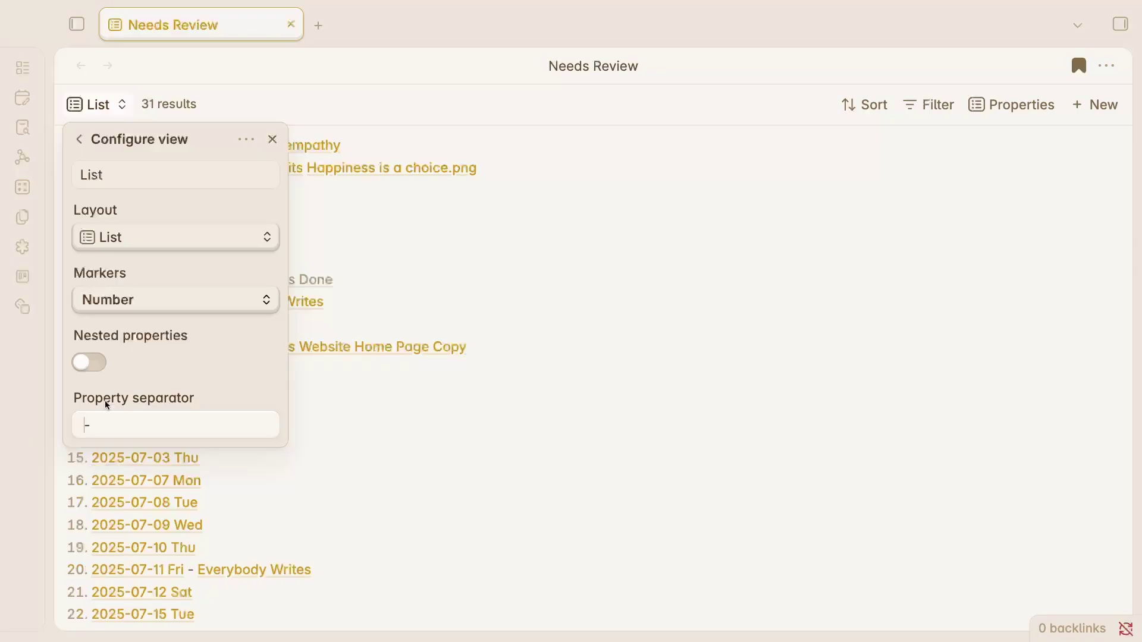
pyautogui.press('BackSpace')
pyautogui.press('BackSpace')
pyautogui.press('BackSpace')
pyautogui.write(',')
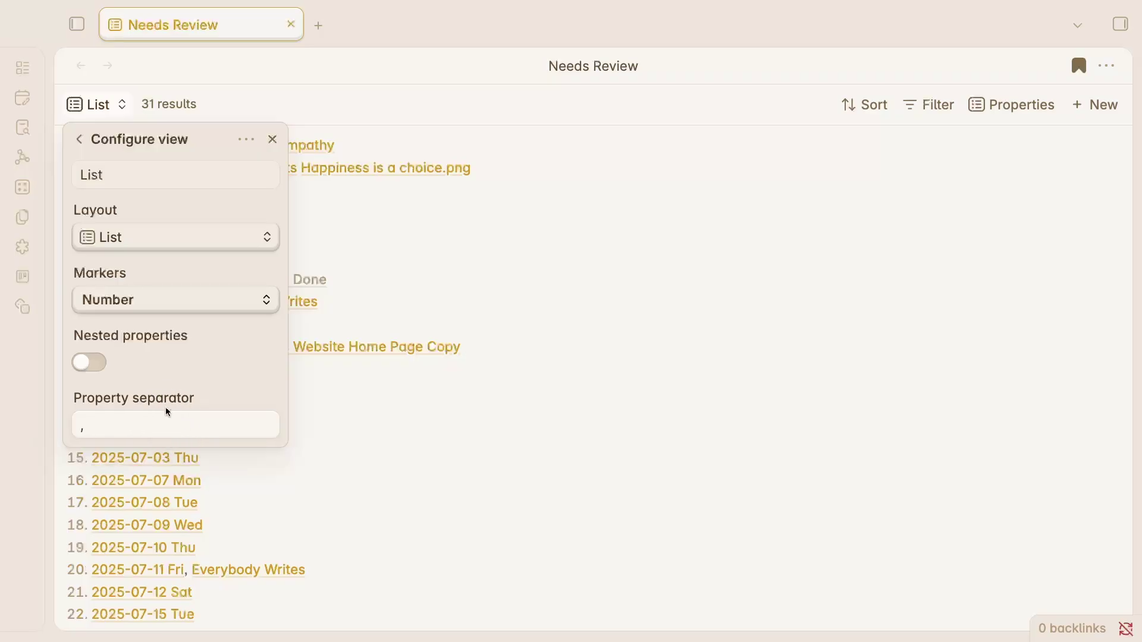
# Step: Turn Nested properties back on and close the view settings
pyautogui.click(95, 364)
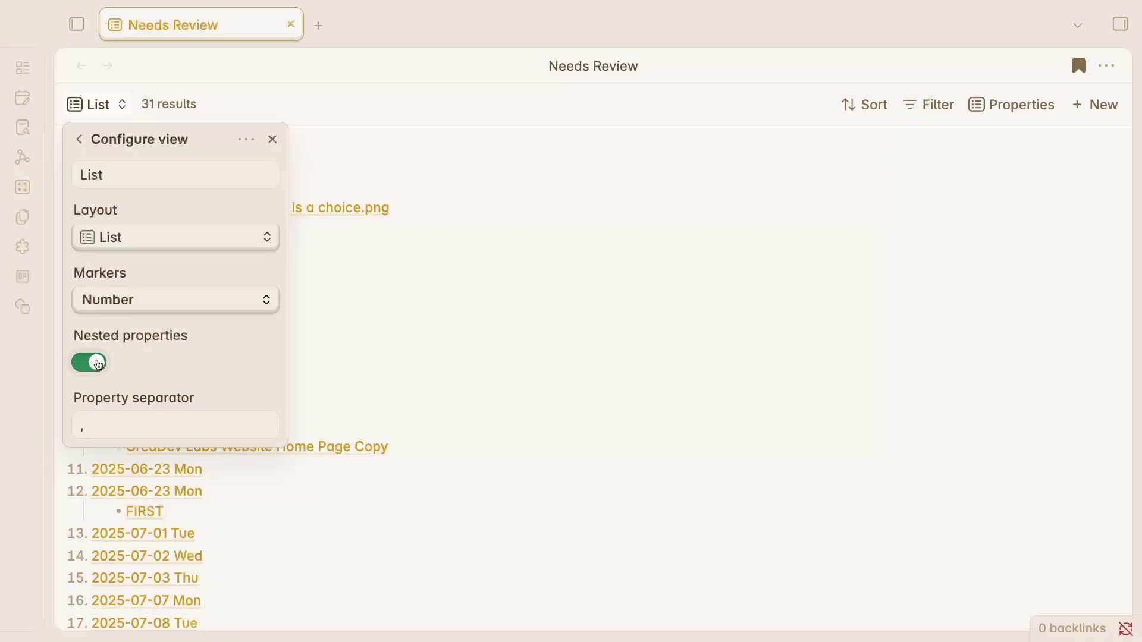
pyautogui.press('Escape')
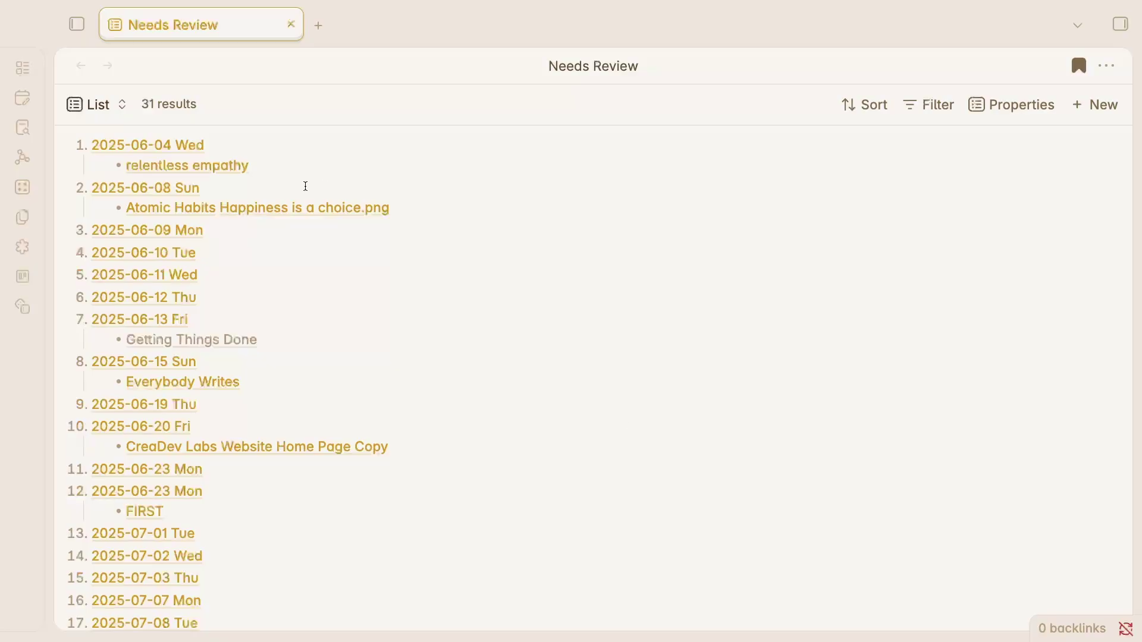
# Step: Switch to the Table view and add file links and type columns
pyautogui.click(106, 112)
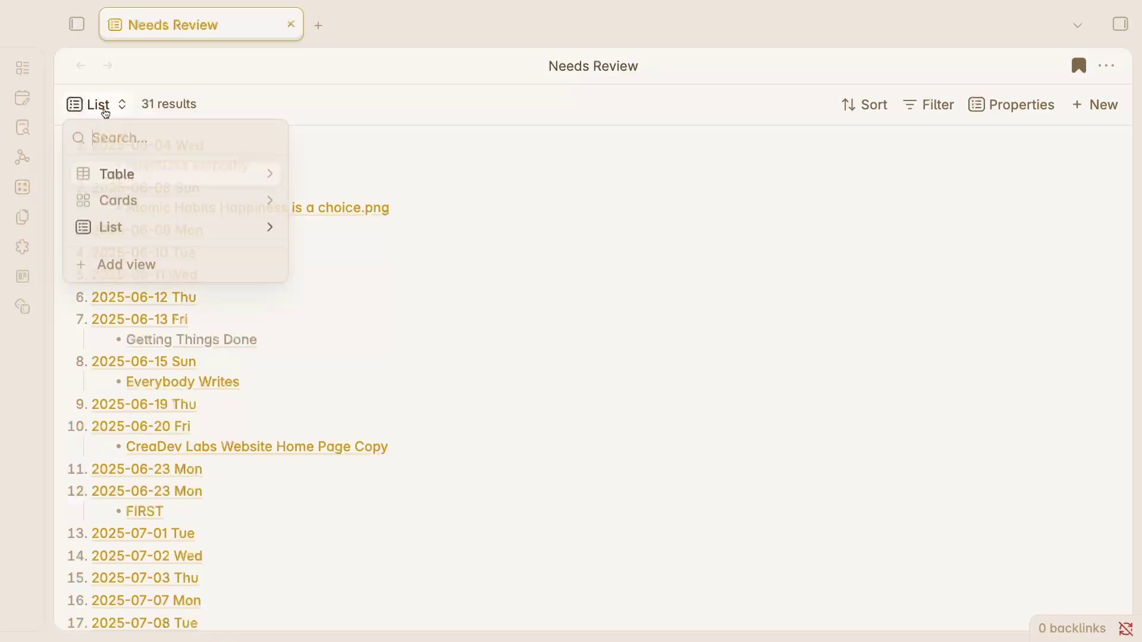
pyautogui.click(123, 178)
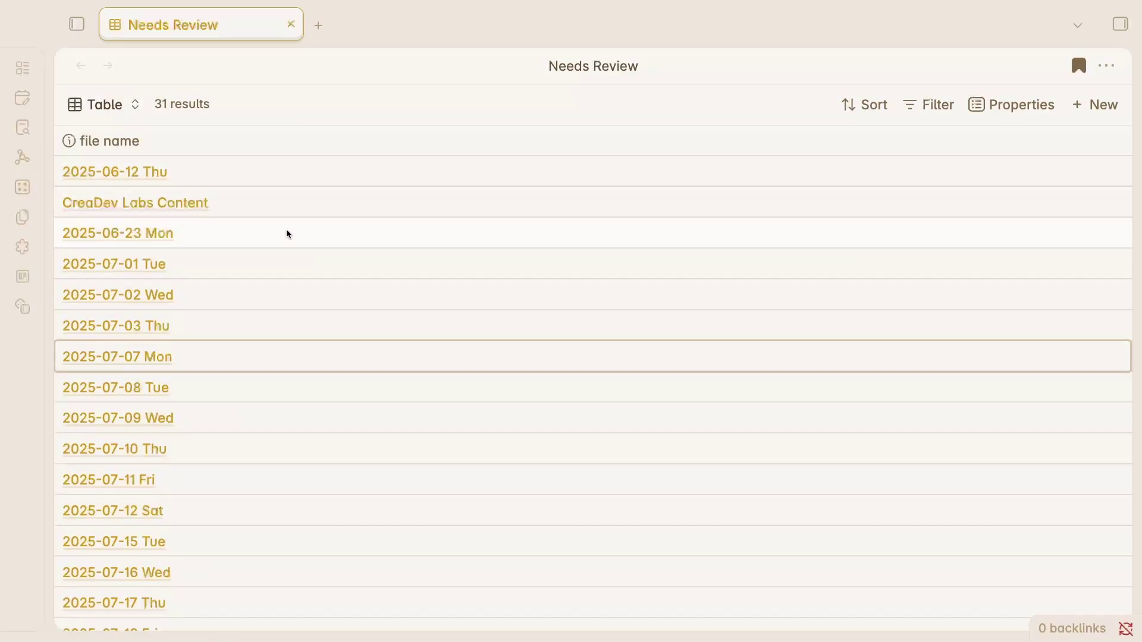
pyautogui.click(1011, 107)
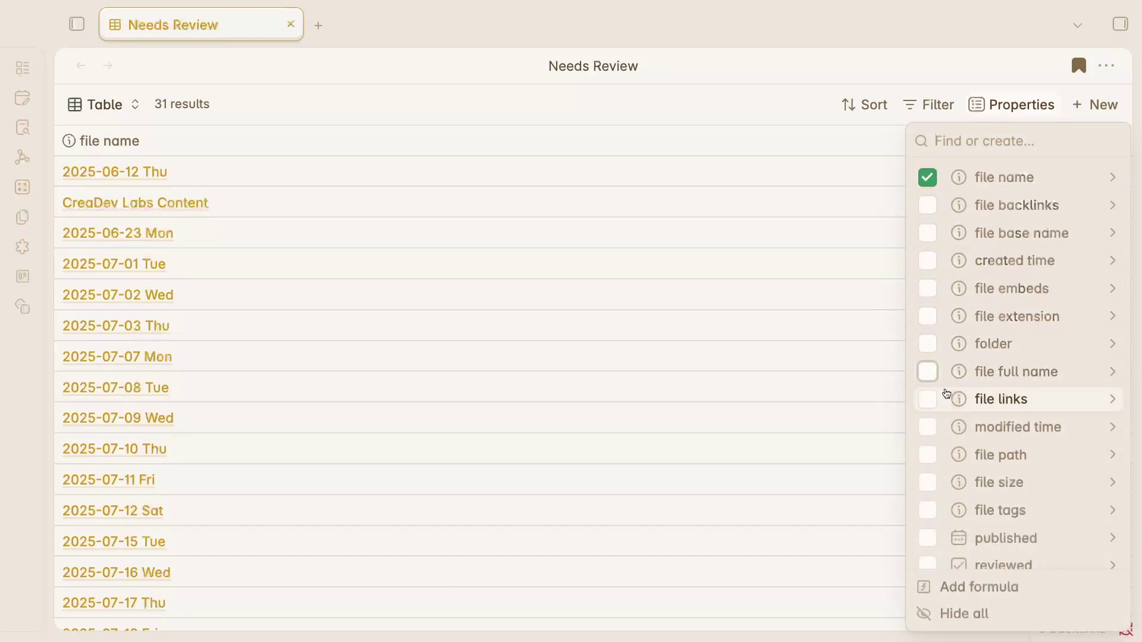
pyautogui.click(928, 400)
pyautogui.scroll(-2, 968, 430)
pyautogui.scroll(-2, 968, 430)
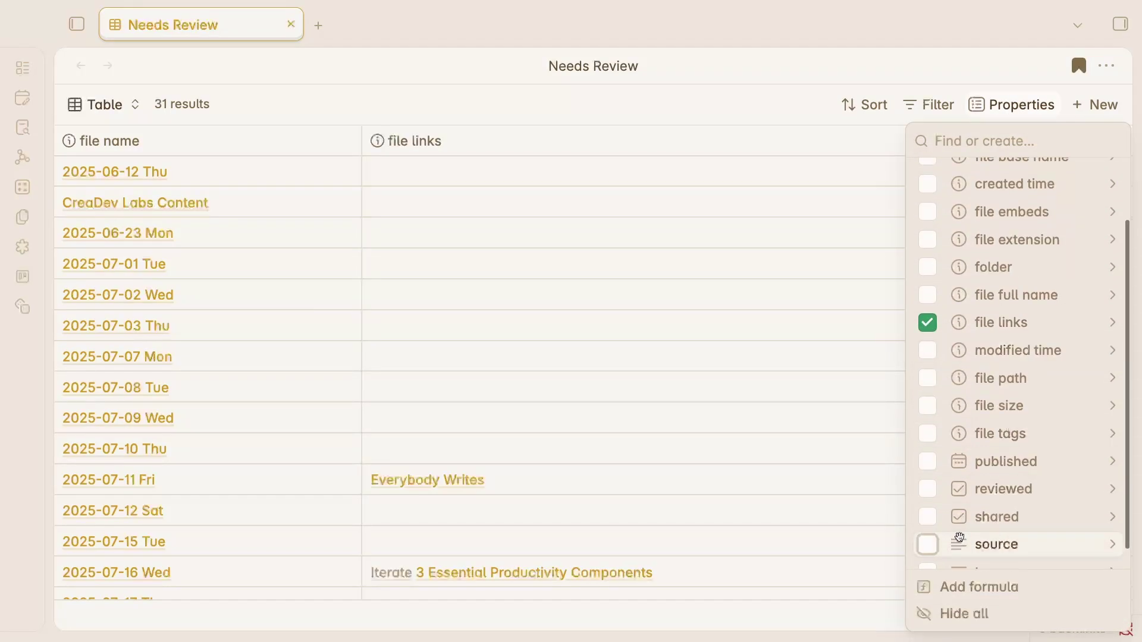
pyautogui.click(929, 549)
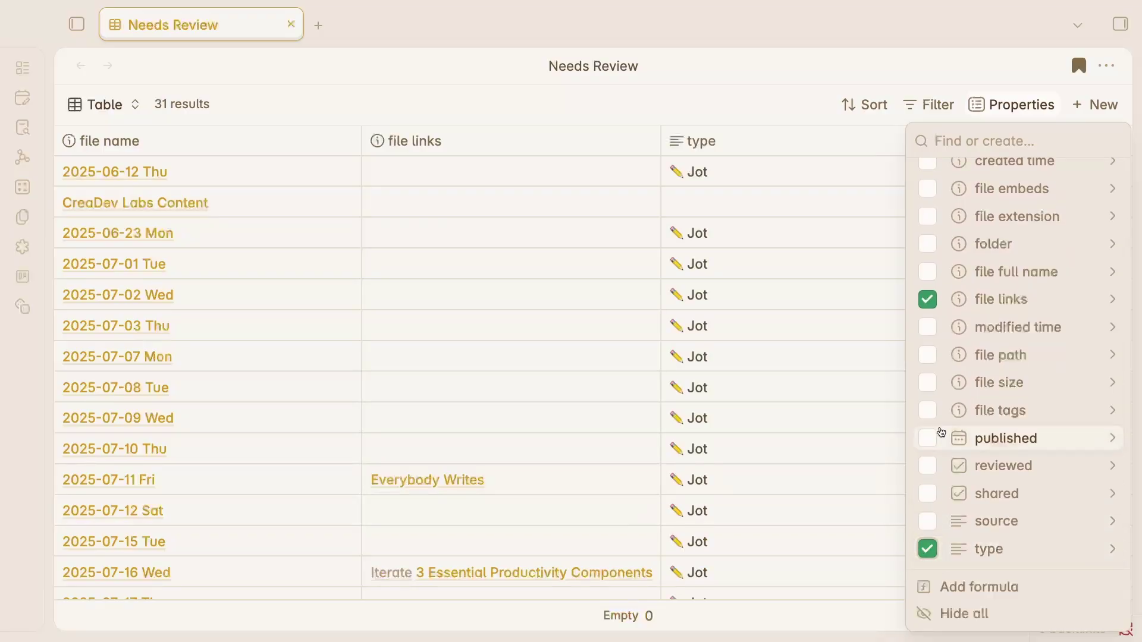
pyautogui.press('Escape')
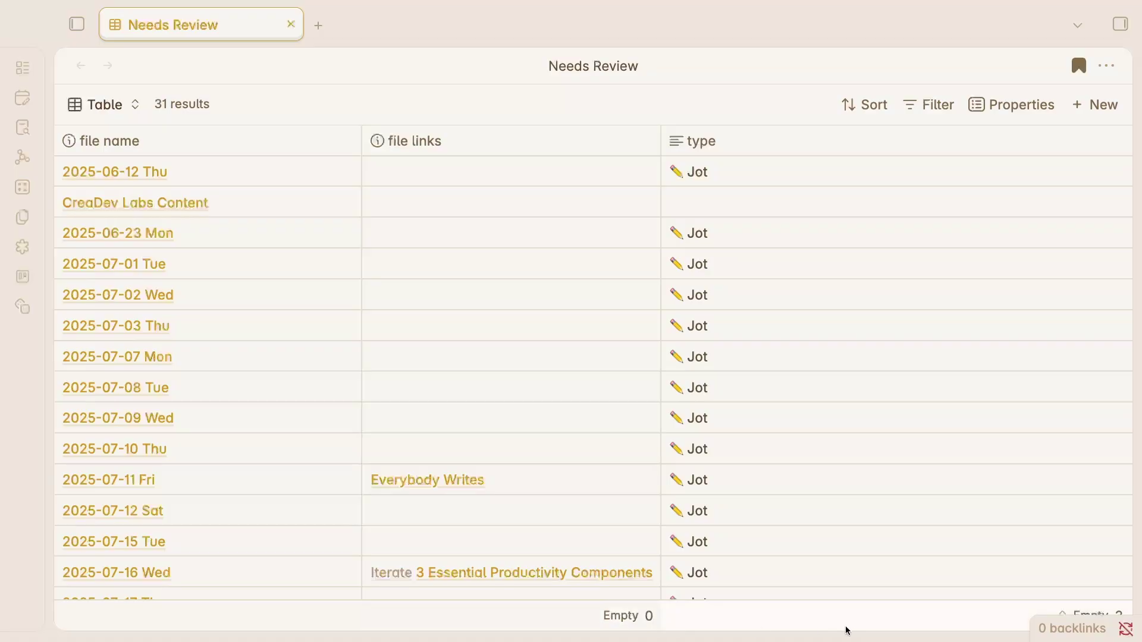
# Step: Open the backlinks sidebar from the '0 backlinks' status bar item
pyautogui.click(1074, 630)
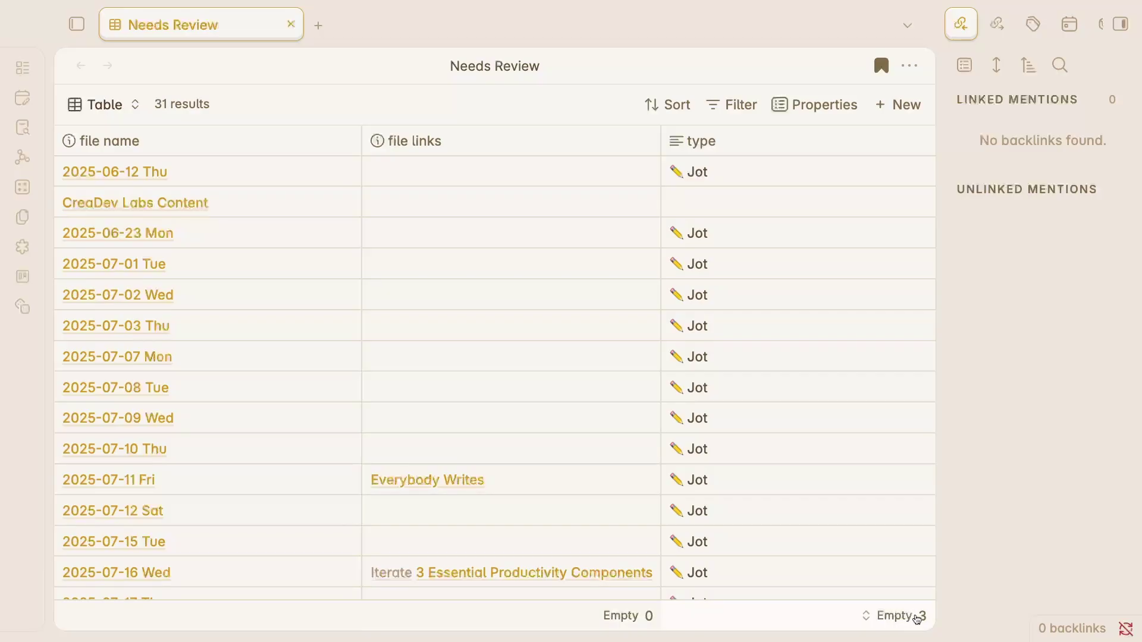
pyautogui.scroll(-1, 748, 202)
pyautogui.scroll(-15, 748, 202)
# Step: Summarise the file links column by Unique values, showing 10
pyautogui.click(621, 615)
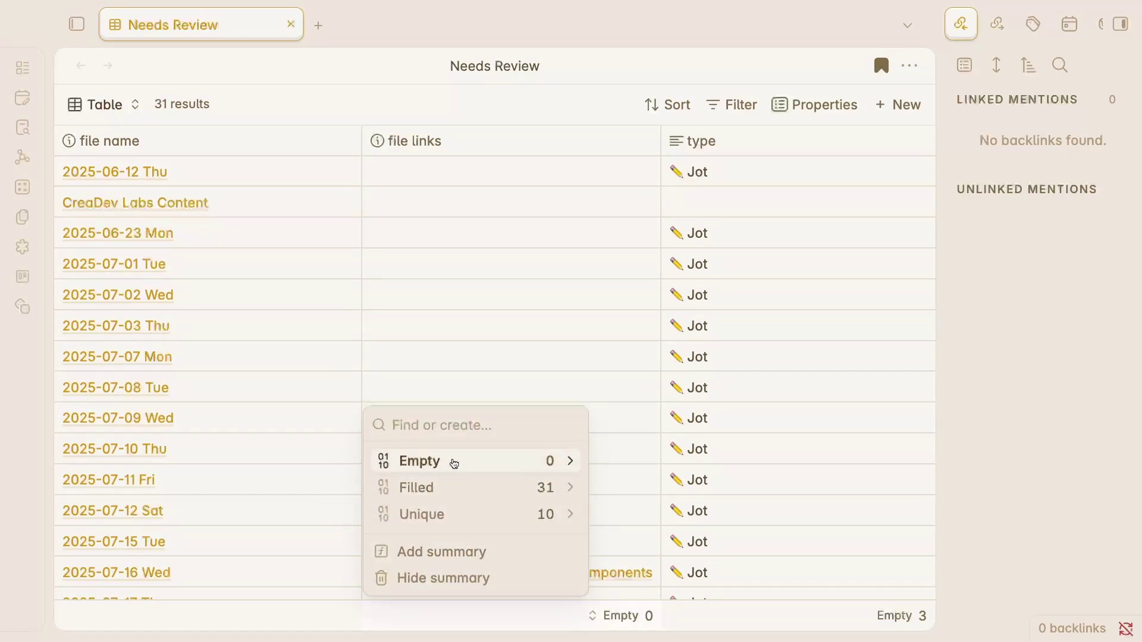
pyautogui.click(423, 519)
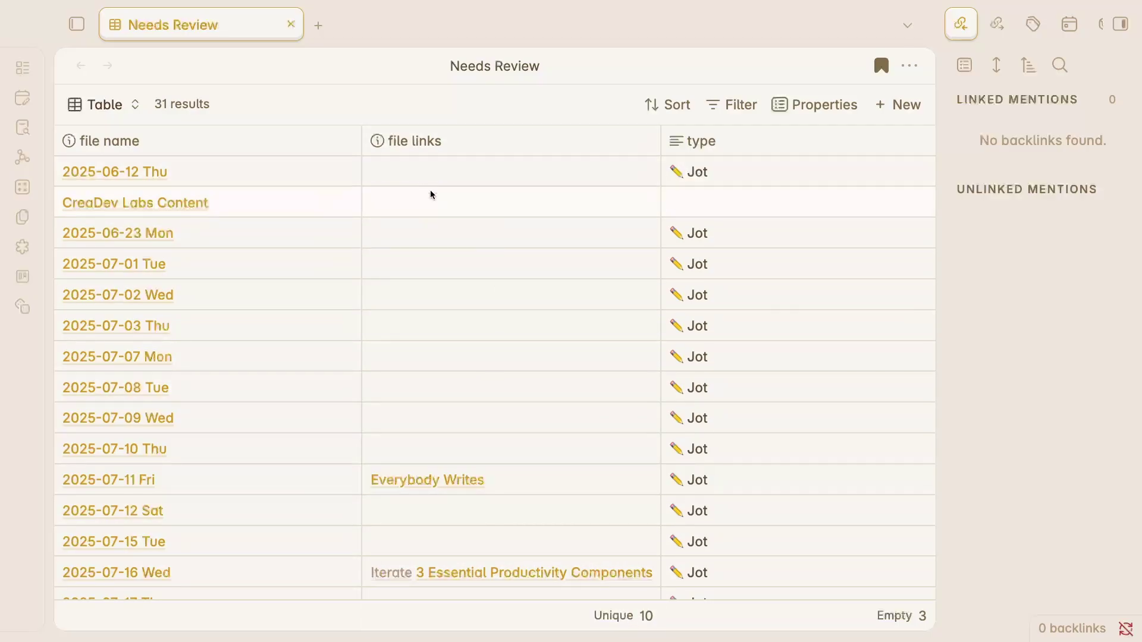
pyautogui.scroll(-6, 421, 428)
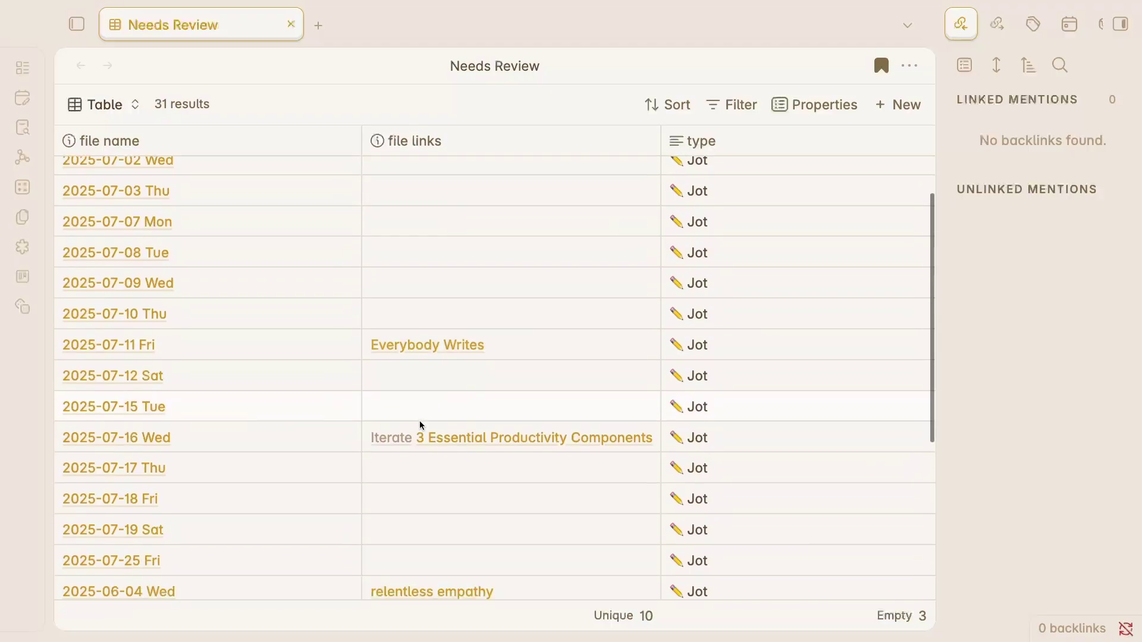
pyautogui.scroll(-5, 429, 479)
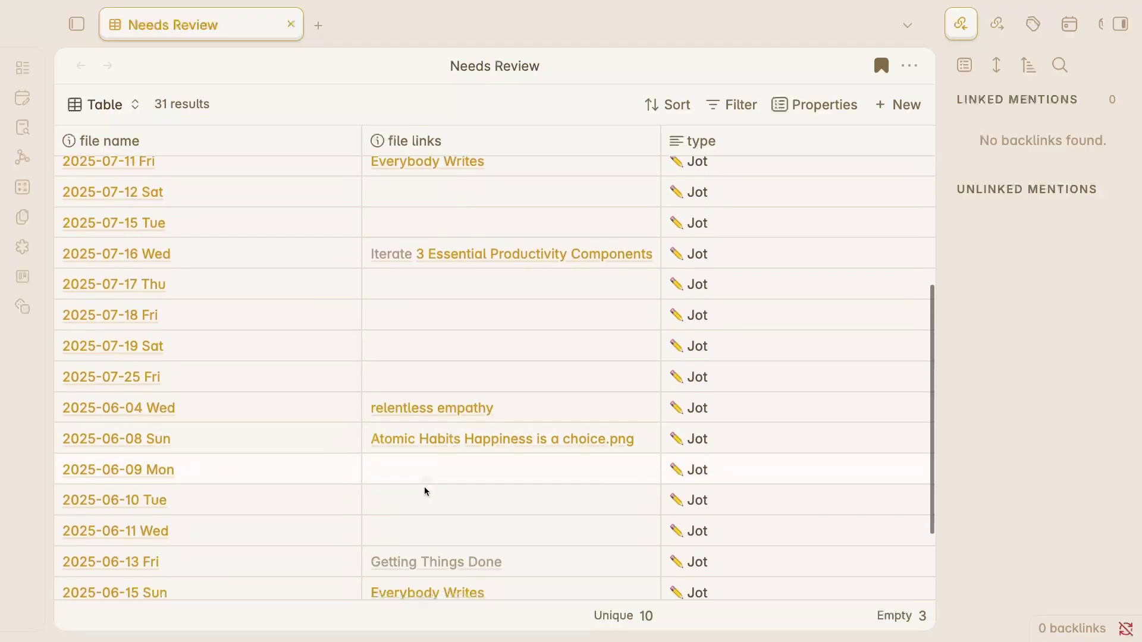
pyautogui.scroll(-3, 427, 559)
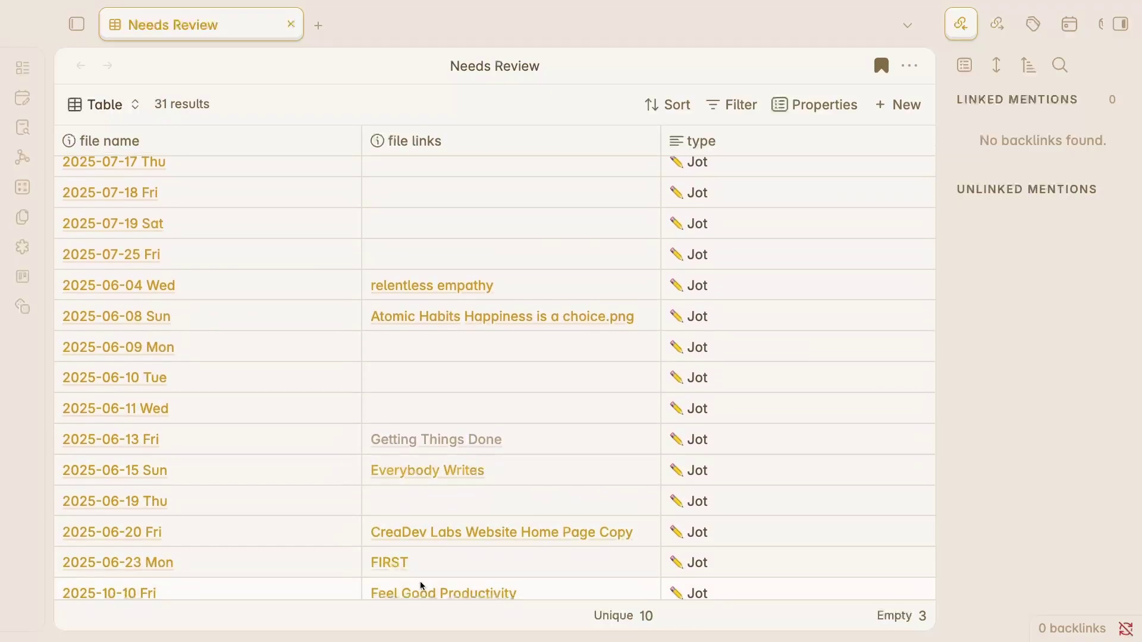
pyautogui.scroll(-1, 420, 584)
pyautogui.scroll(-1, 426, 581)
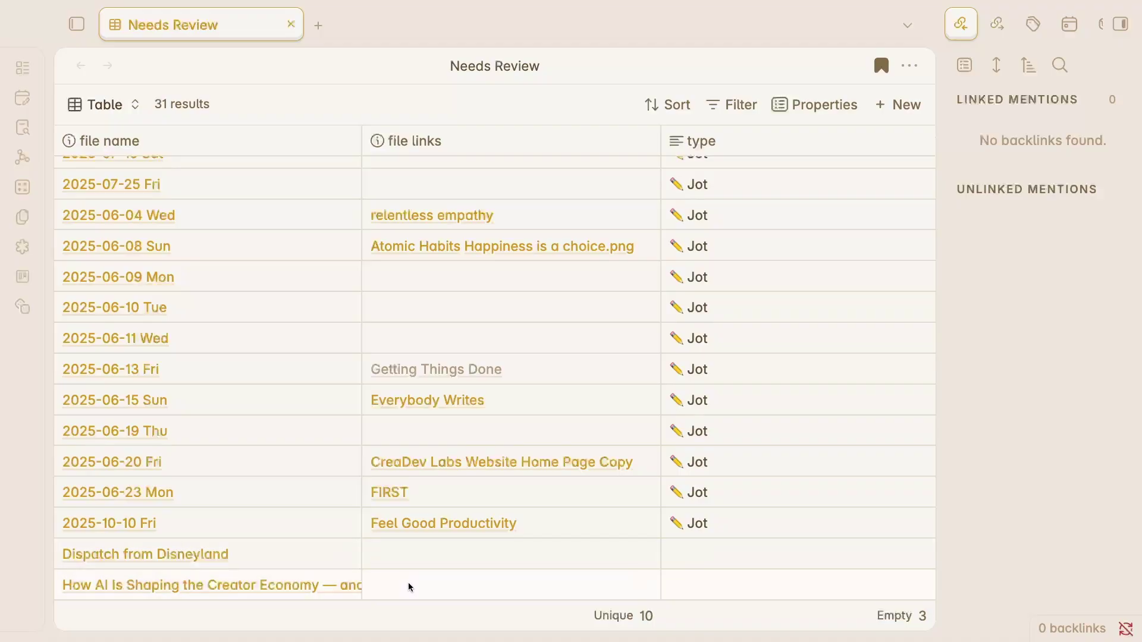
pyautogui.scroll(4, 424, 296)
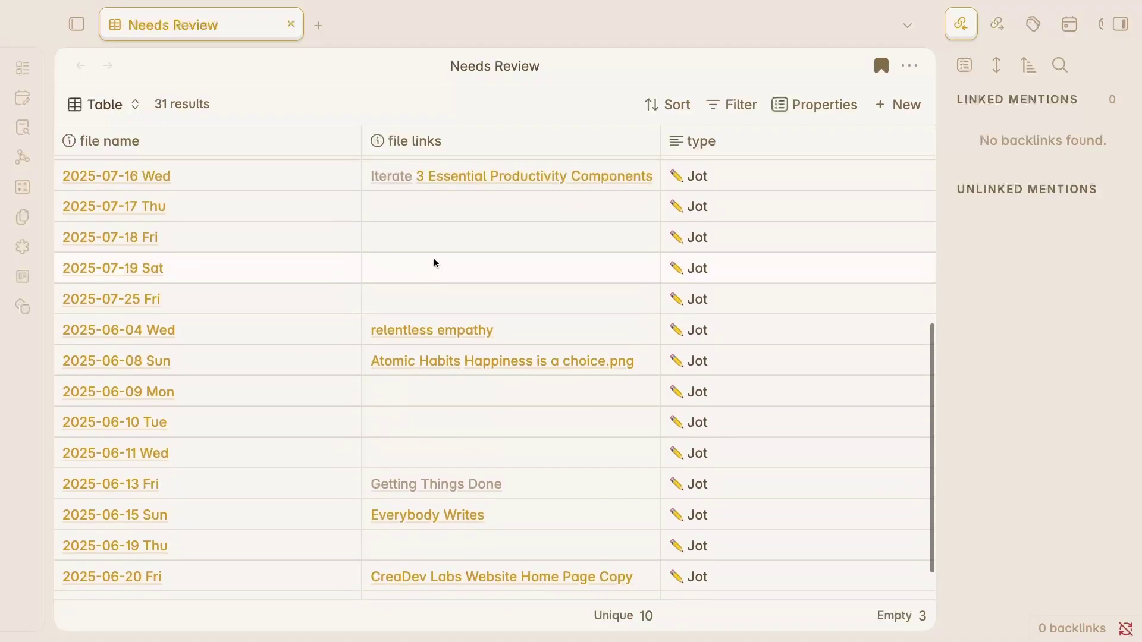
pyautogui.scroll(10, 439, 236)
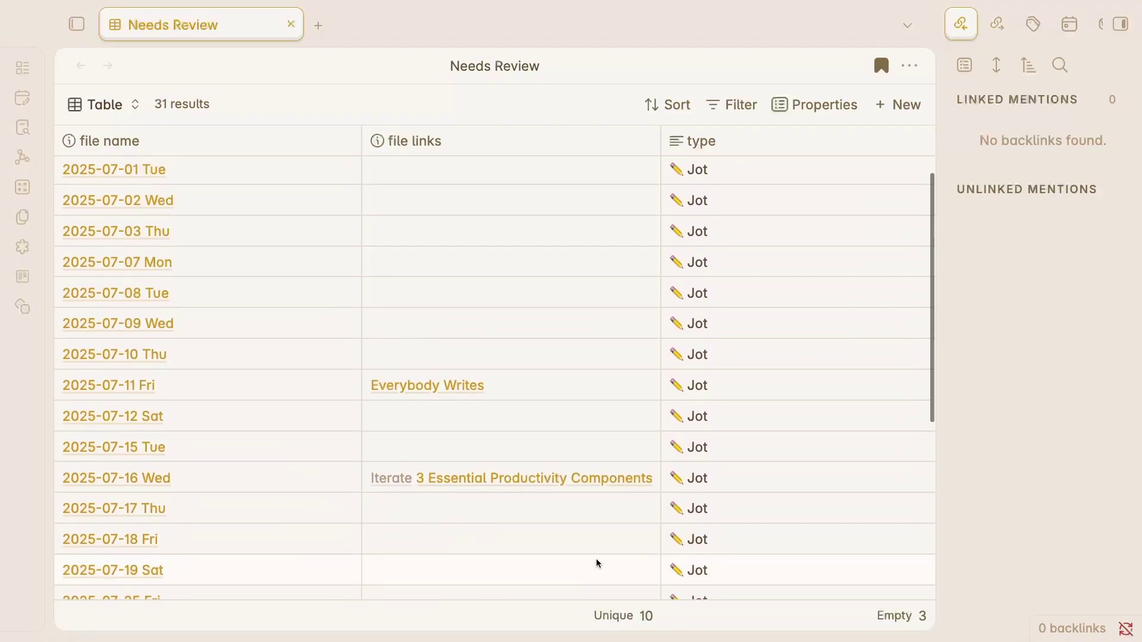
# Step: Summarise the type column by its unique values
pyautogui.scroll(3, 454, 357)
pyautogui.click(898, 615)
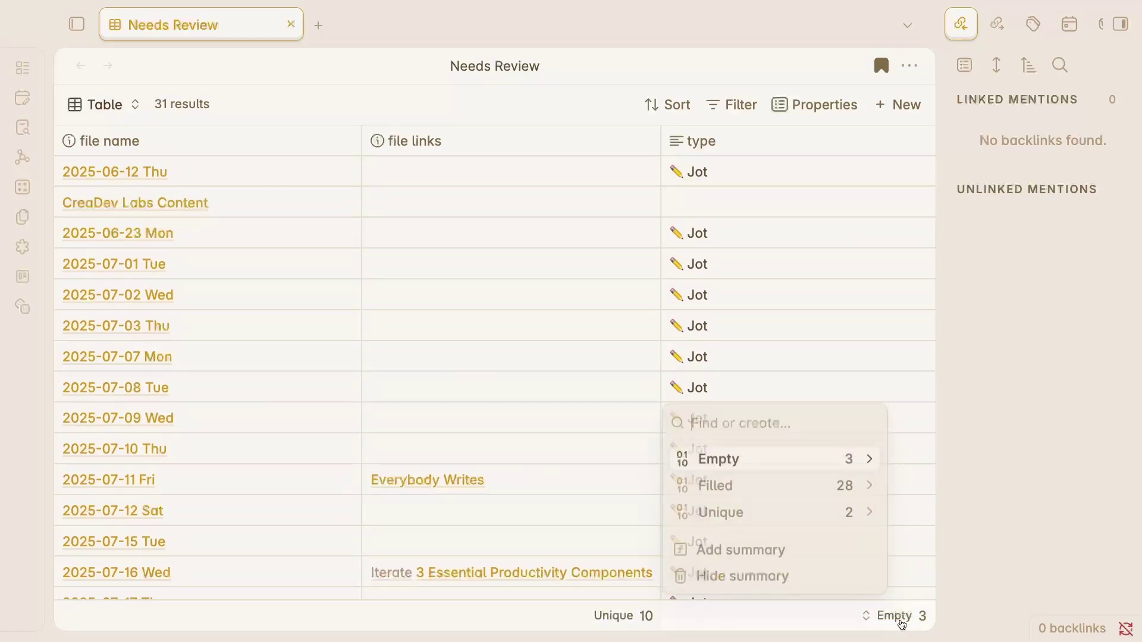
pyautogui.click(748, 515)
pyautogui.scroll(-3, 827, 476)
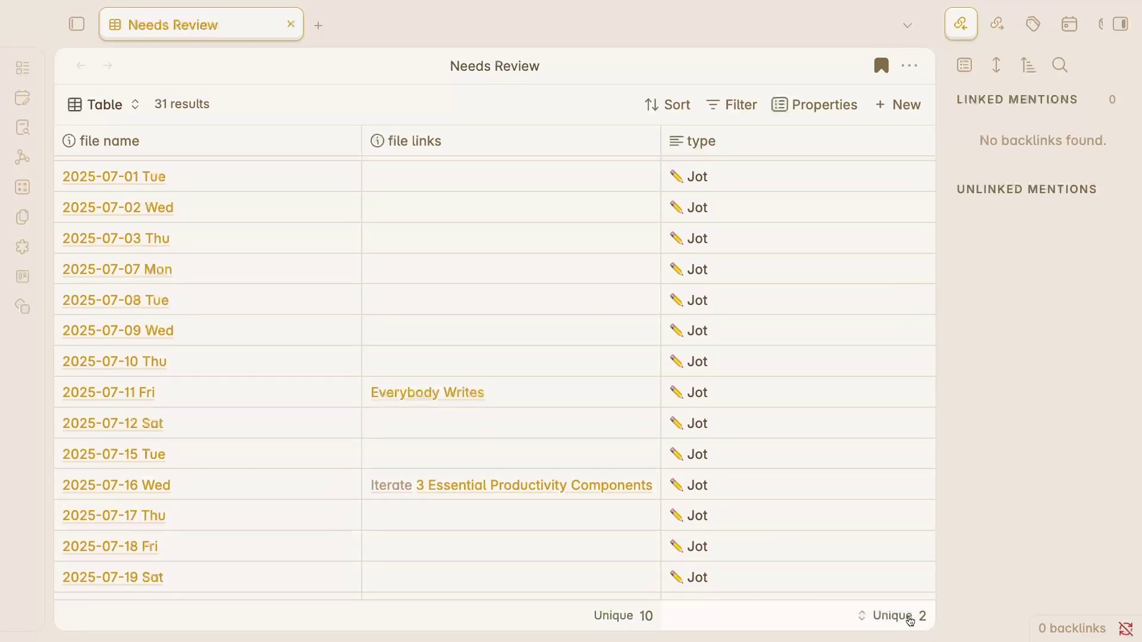
pyautogui.scroll(3, 826, 502)
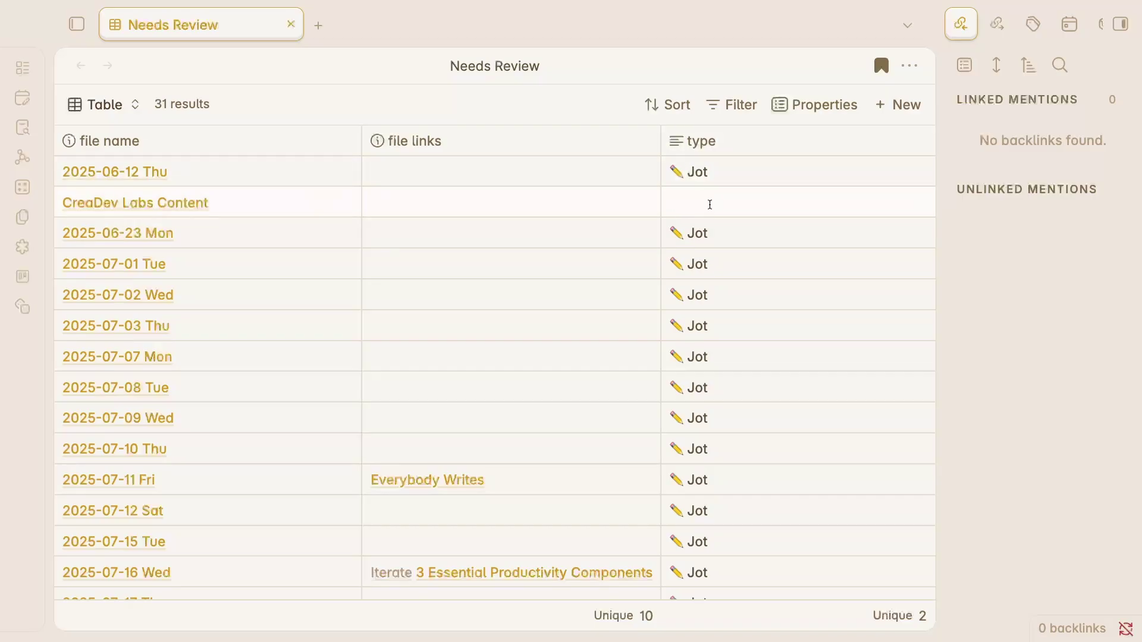
# Step: Hide the type column's summary, re-add Unique (showing 2), and reopen its summary options
pyautogui.click(896, 616)
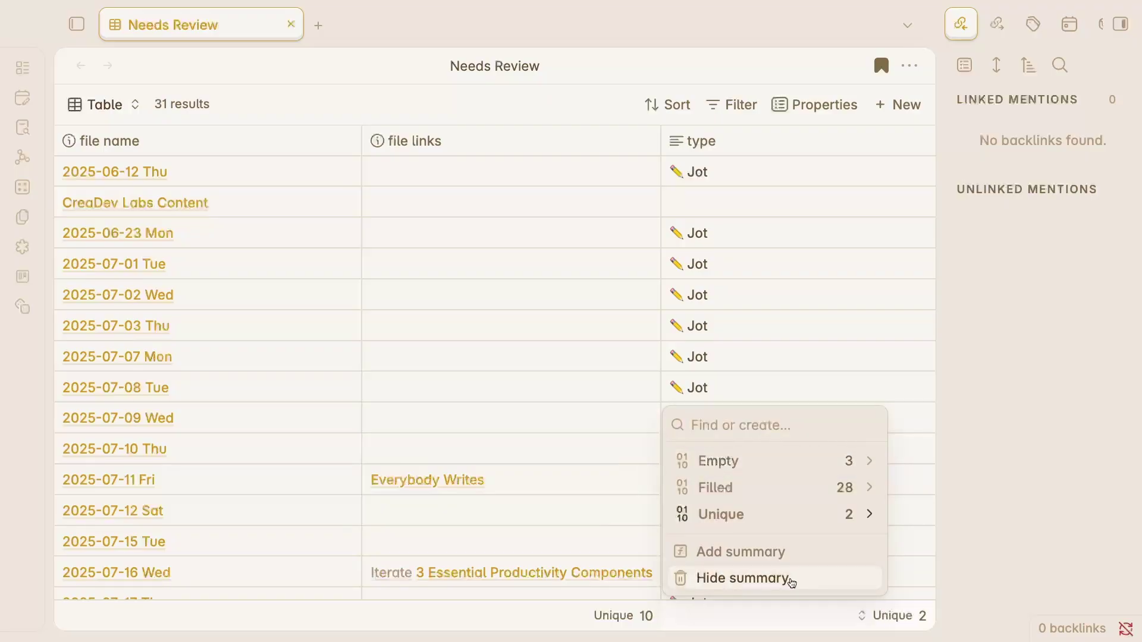
pyautogui.click(740, 579)
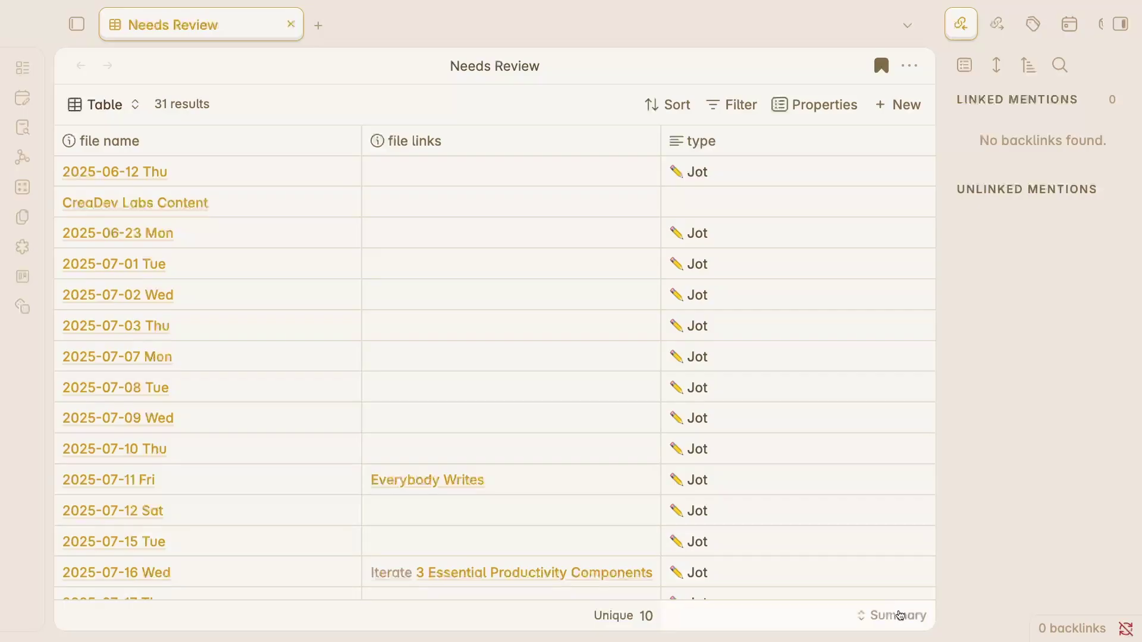
pyautogui.click(896, 619)
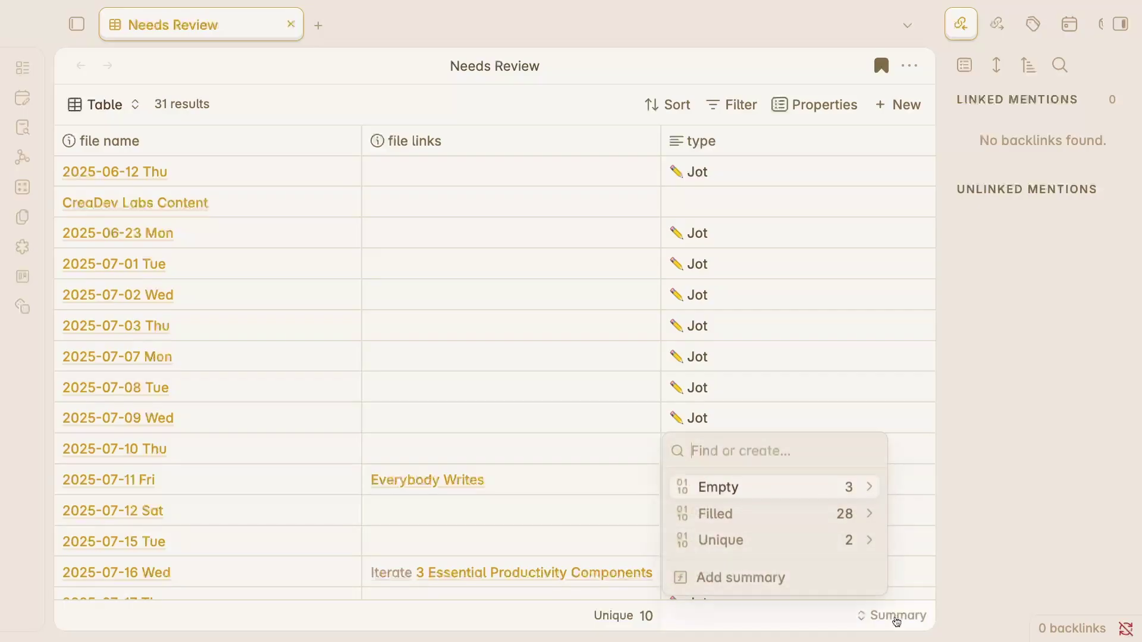
pyautogui.click(720, 540)
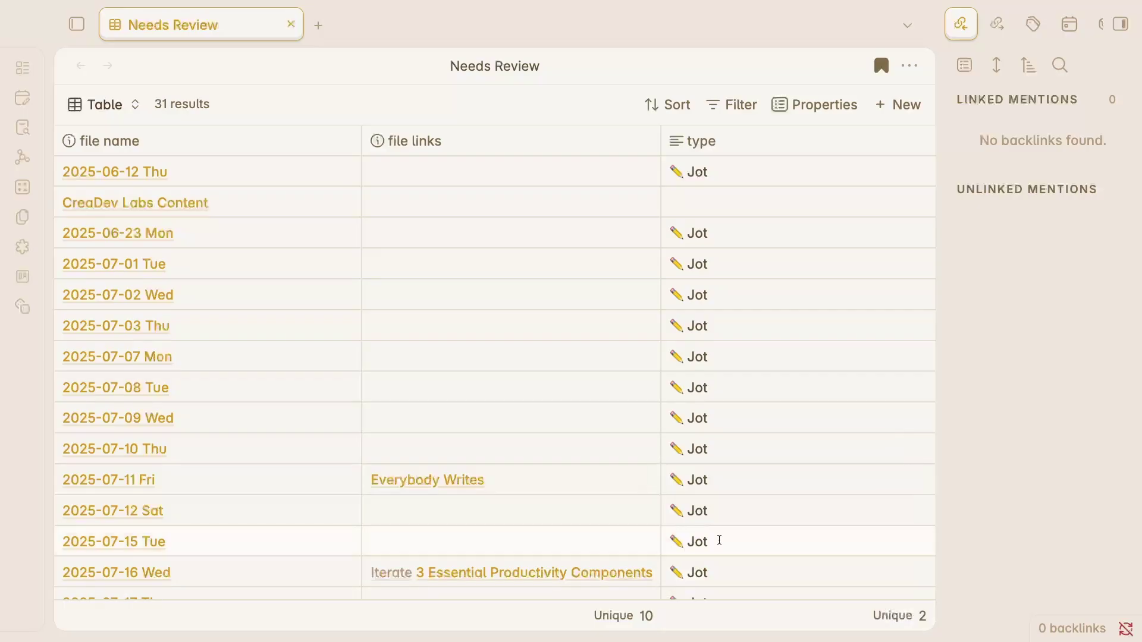
pyautogui.click(889, 619)
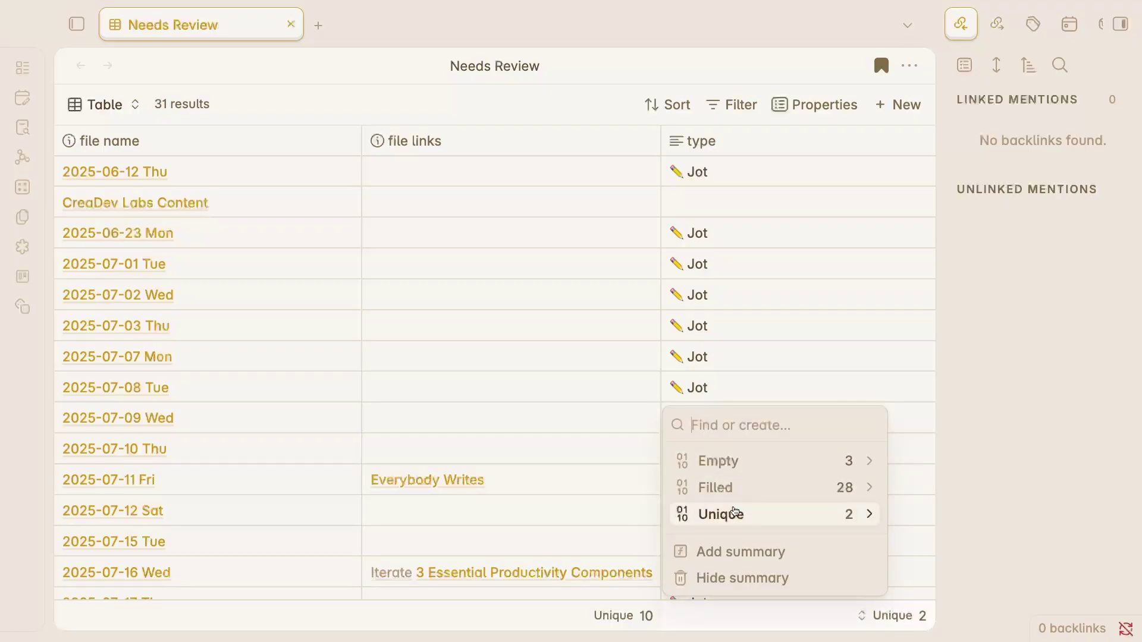
# Step: Add a custom 'new summary' to the type column and open the Functions help for its formula
pyautogui.click(738, 553)
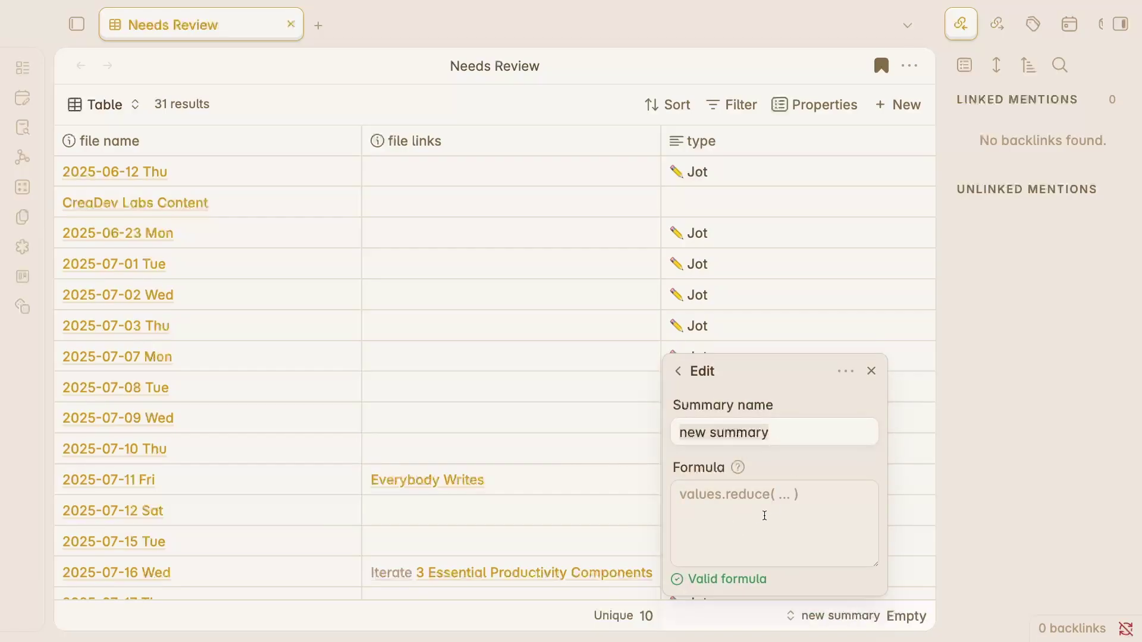
pyautogui.click(745, 503)
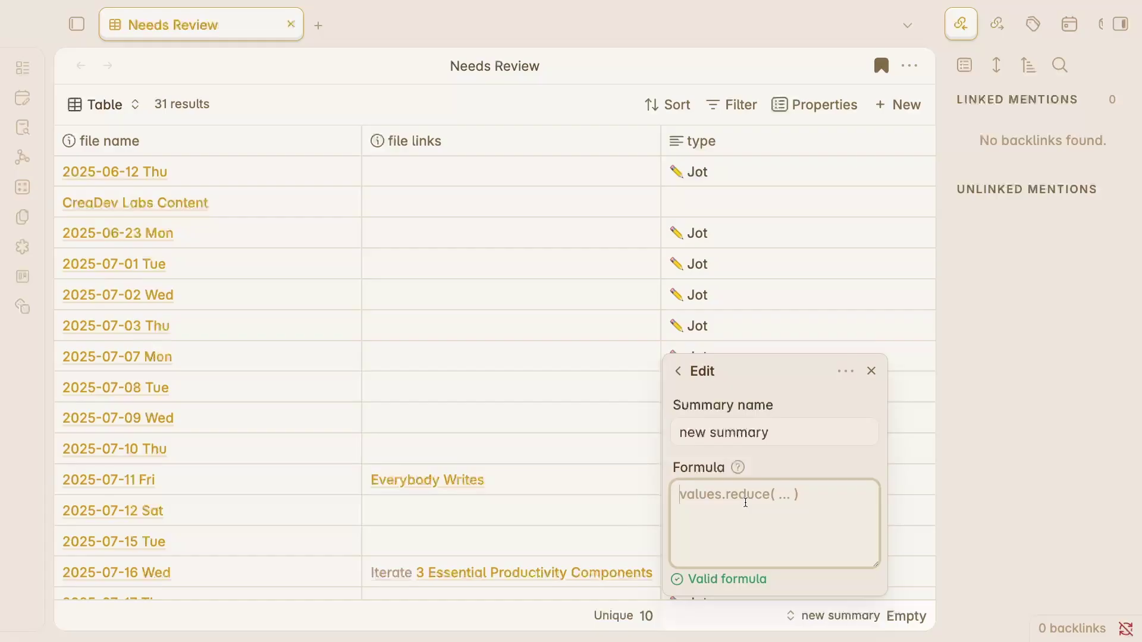
pyautogui.click(738, 468)
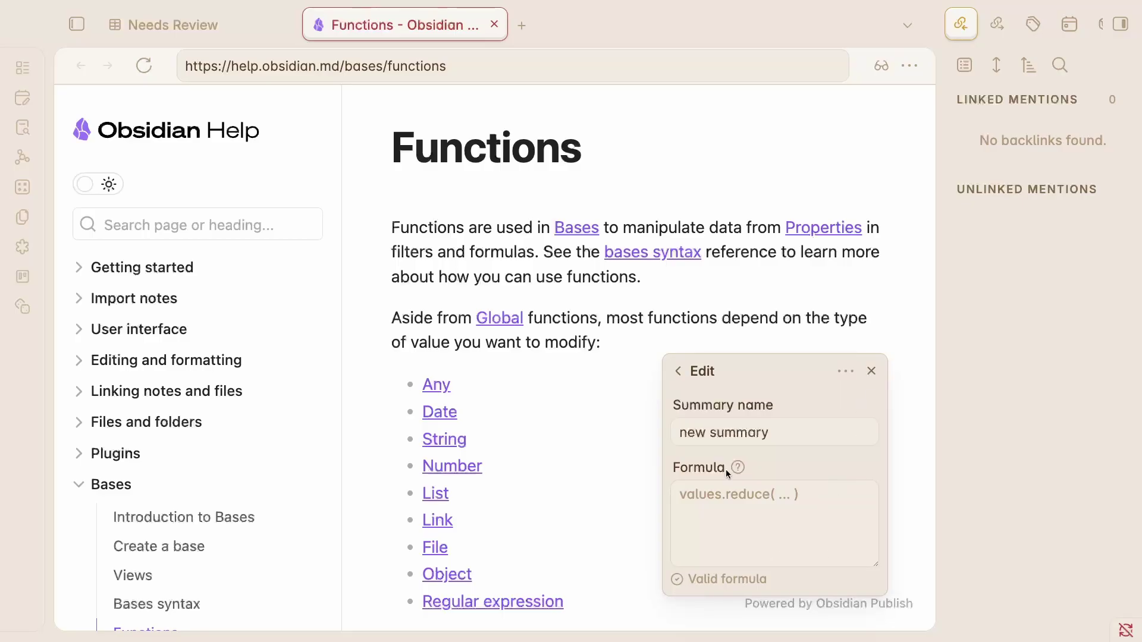
# Step: Close the summary editor and scroll through the Functions help page
pyautogui.click(871, 371)
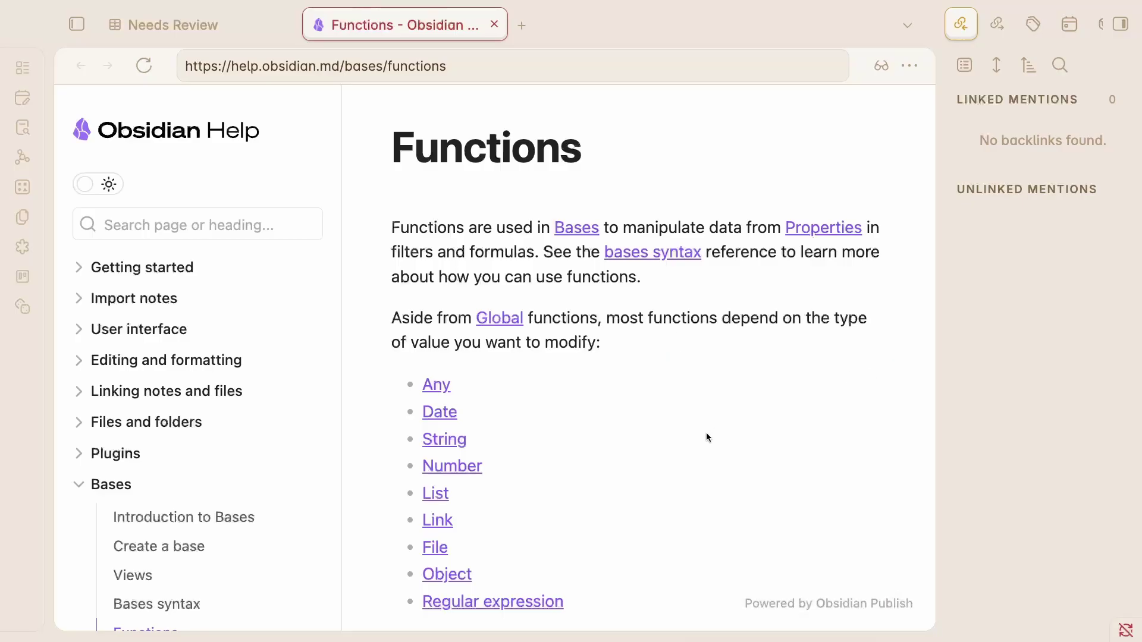
pyautogui.scroll(-10, 583, 459)
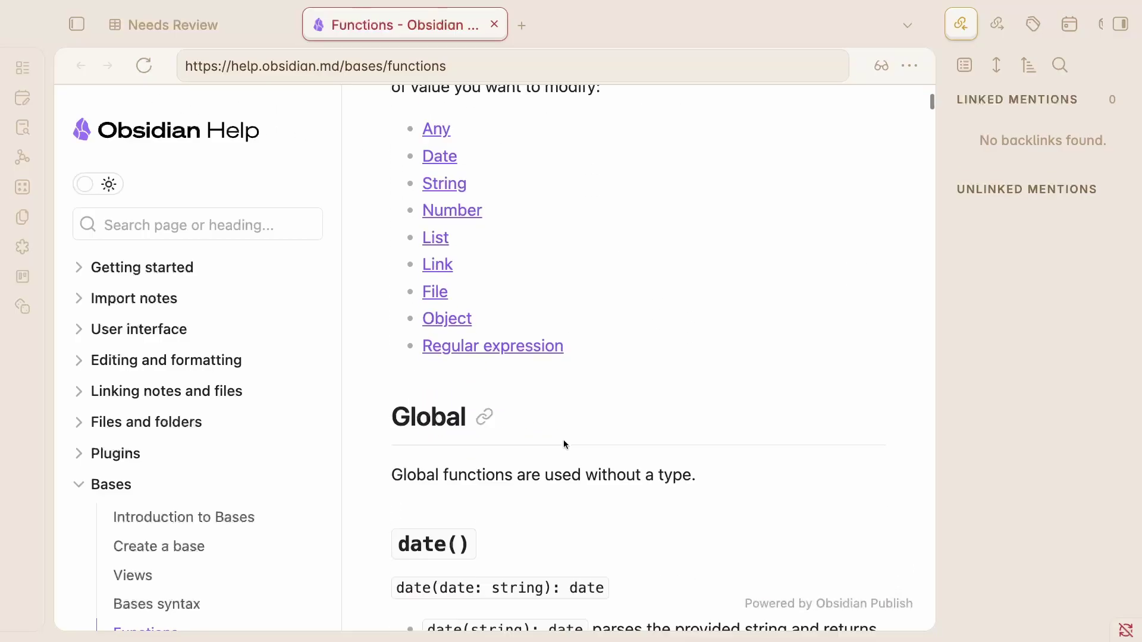
pyautogui.scroll(-10, 564, 441)
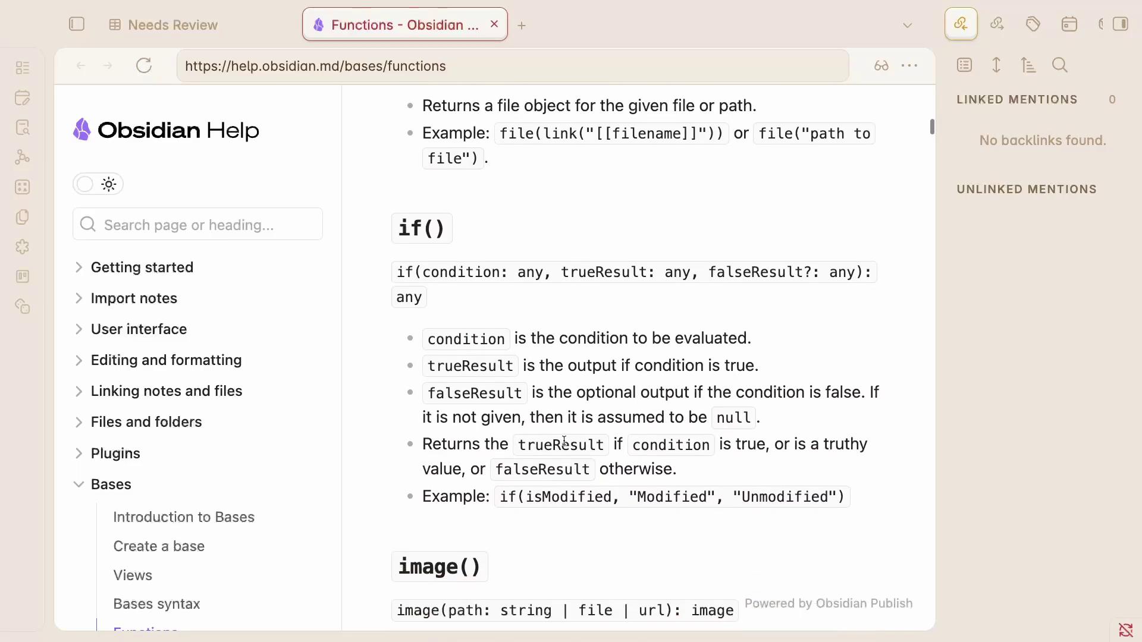
pyautogui.scroll(-13, 564, 441)
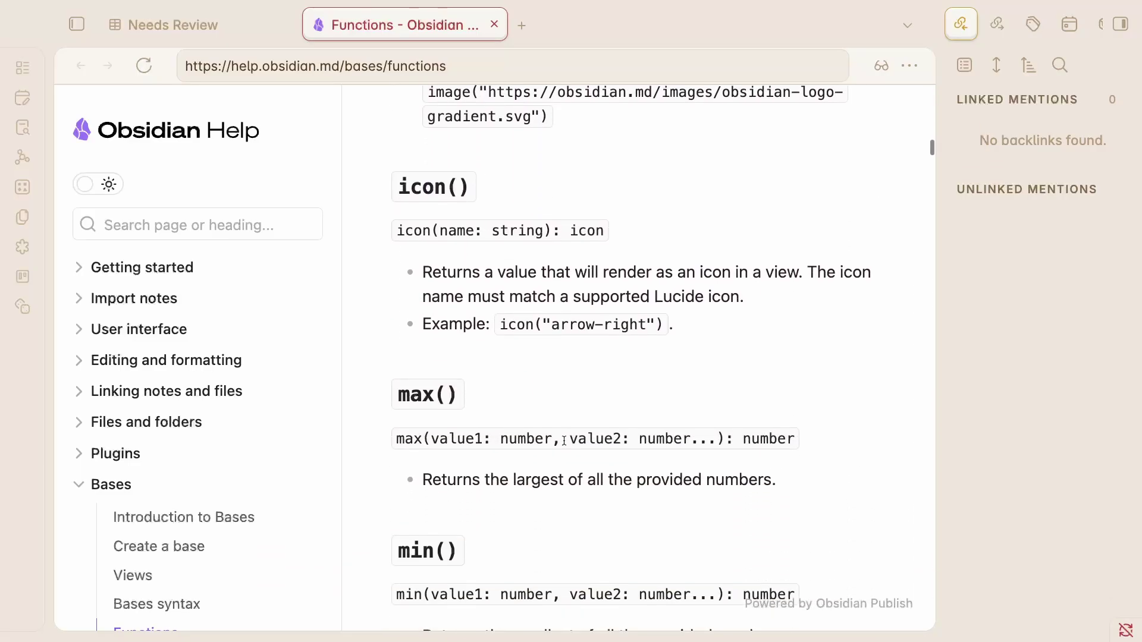
pyautogui.scroll(-8, 564, 440)
pyautogui.scroll(20, 613, 477)
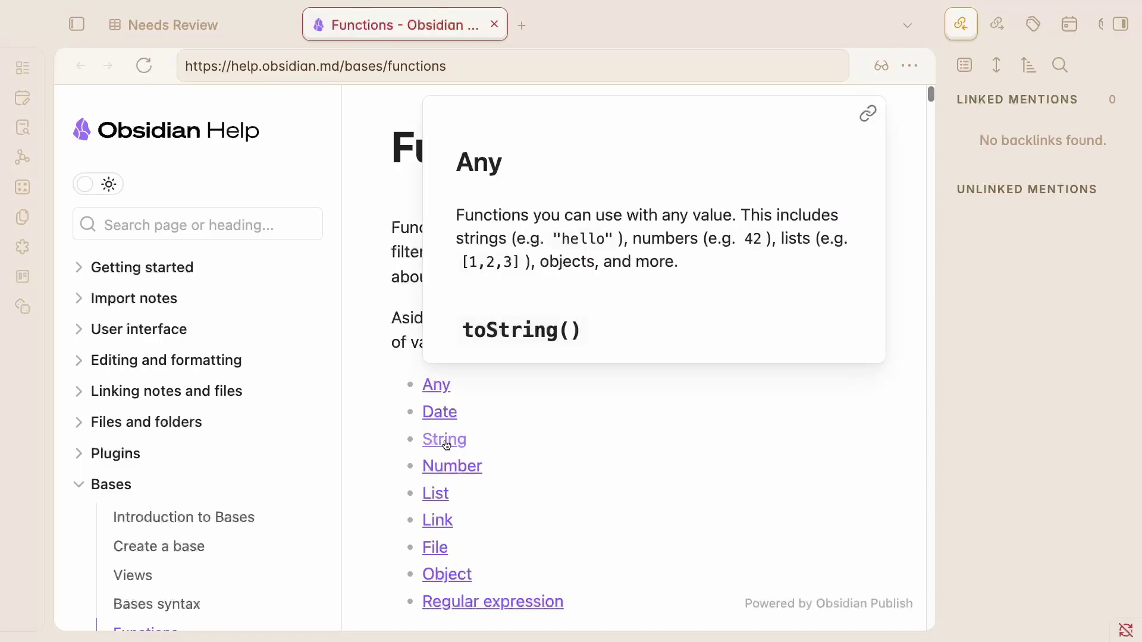
# Step: Jump to the String functions section, then return to the Needs Review base
pyautogui.hotkey('ctrl', 'Tab')
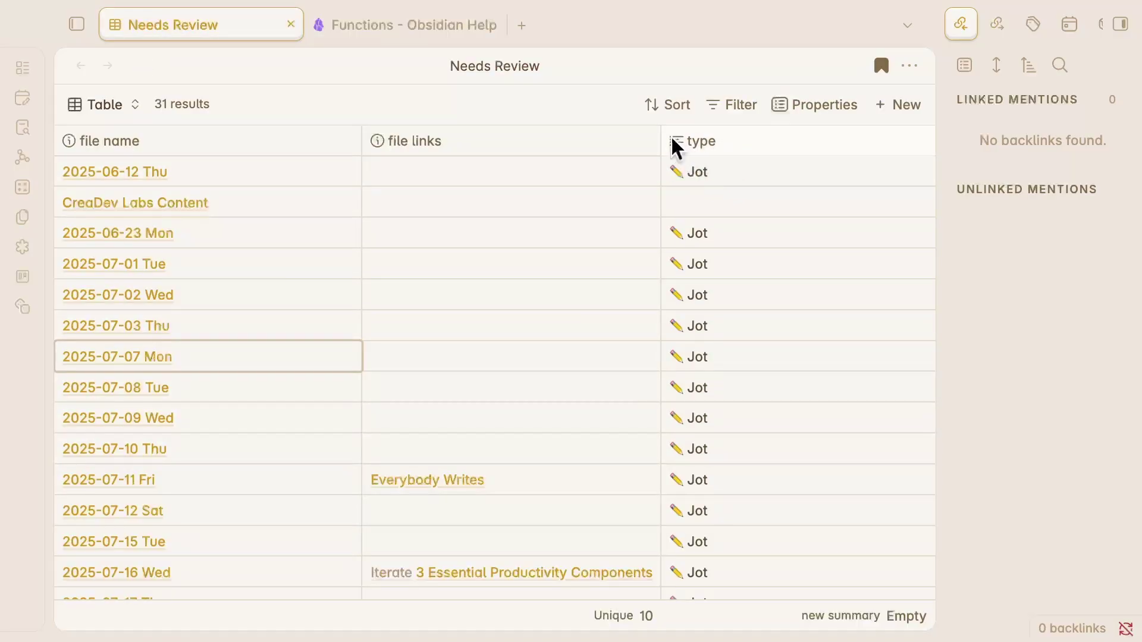
pyautogui.hotkey('ctrl', 'Tab')
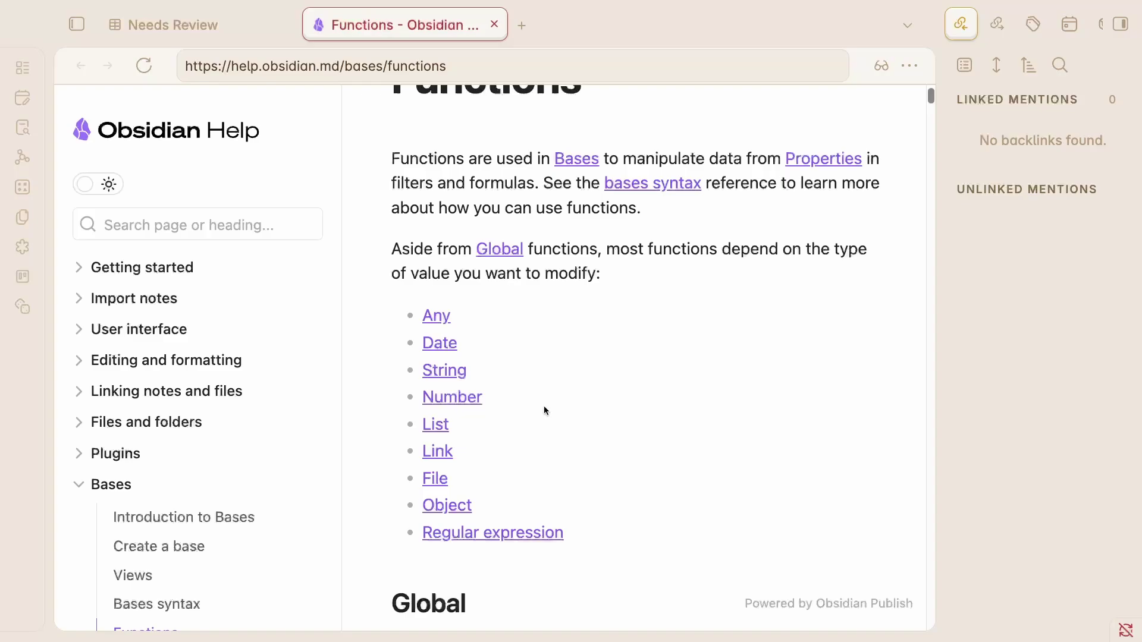
pyautogui.click(445, 371)
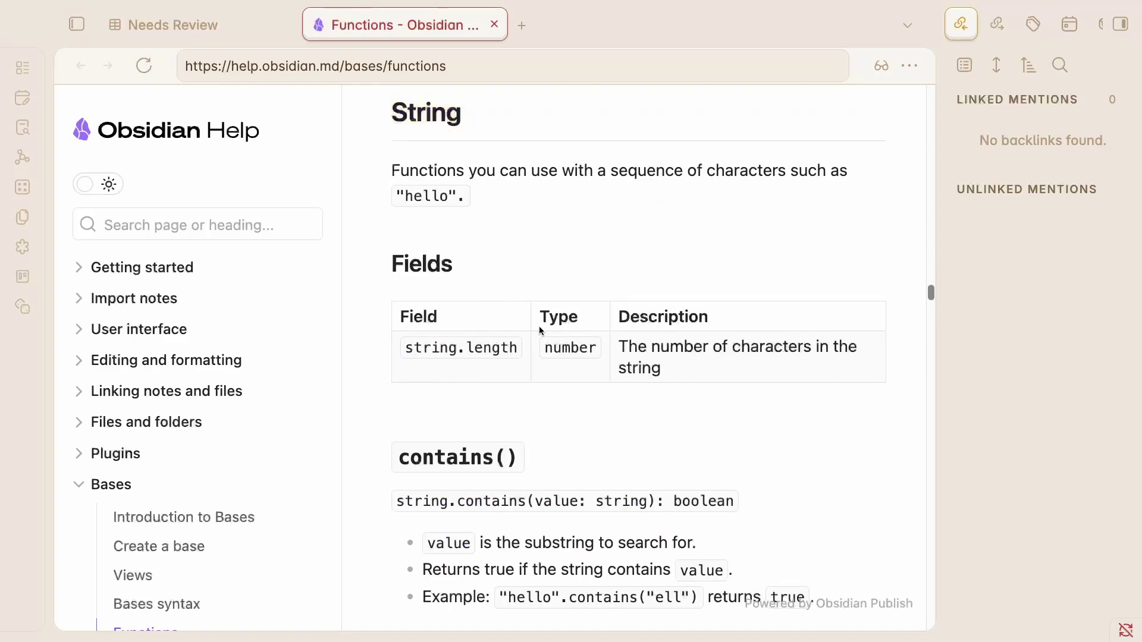
pyautogui.scroll(-5, 541, 411)
pyautogui.click(181, 24)
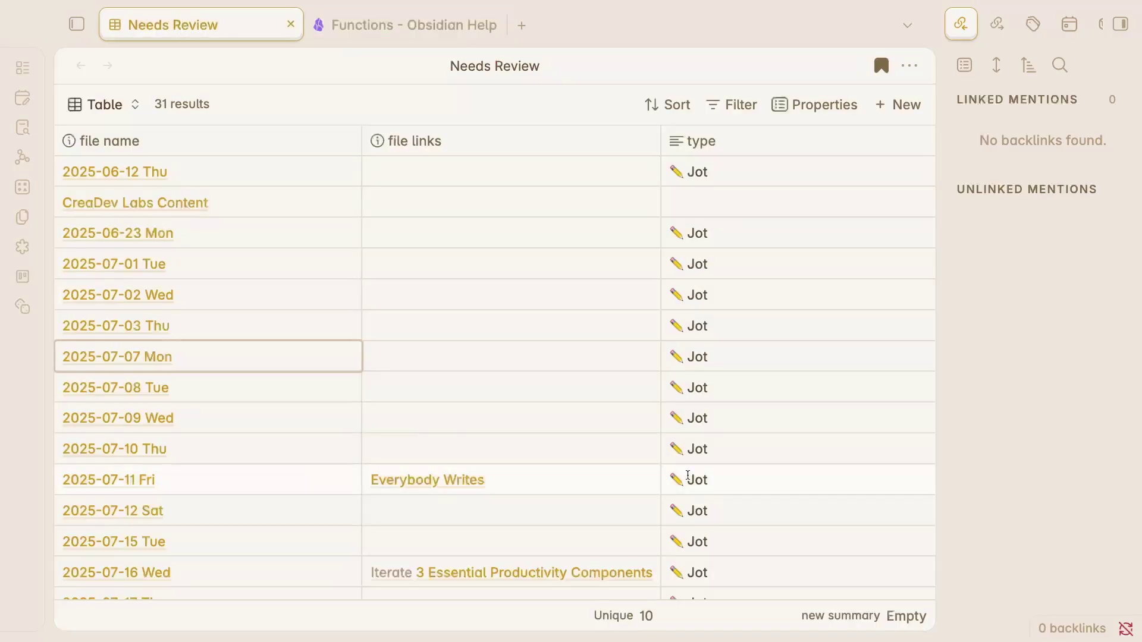
# Step: Start the new summary's formula with values.contains() using autocomplete
pyautogui.click(838, 617)
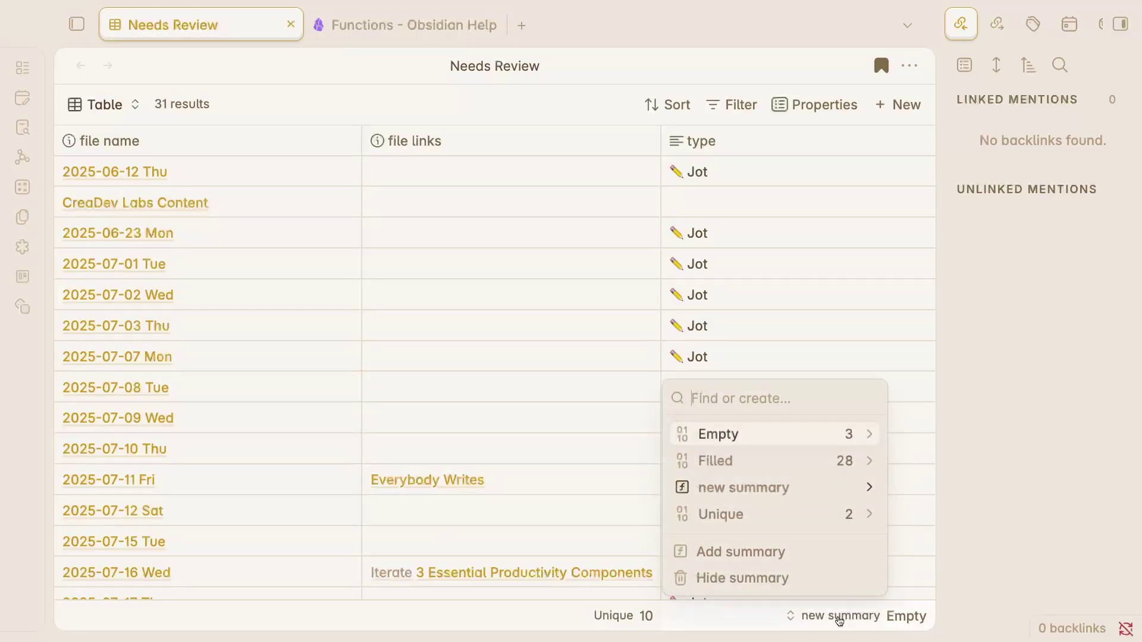
pyautogui.click(870, 488)
pyautogui.click(748, 511)
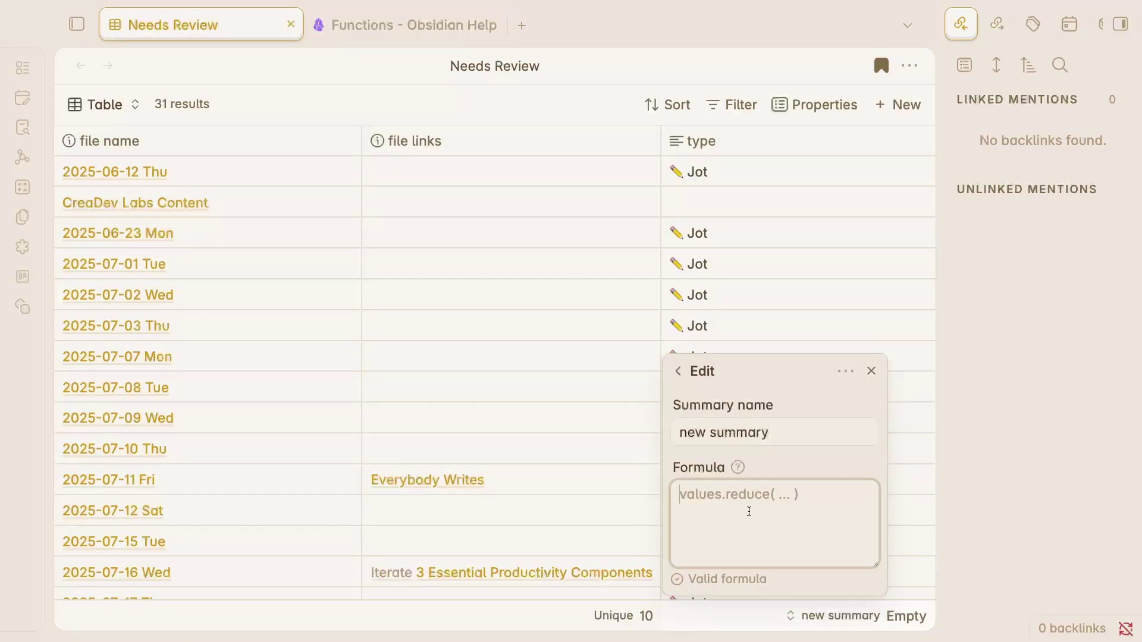
pyautogui.write('values.')
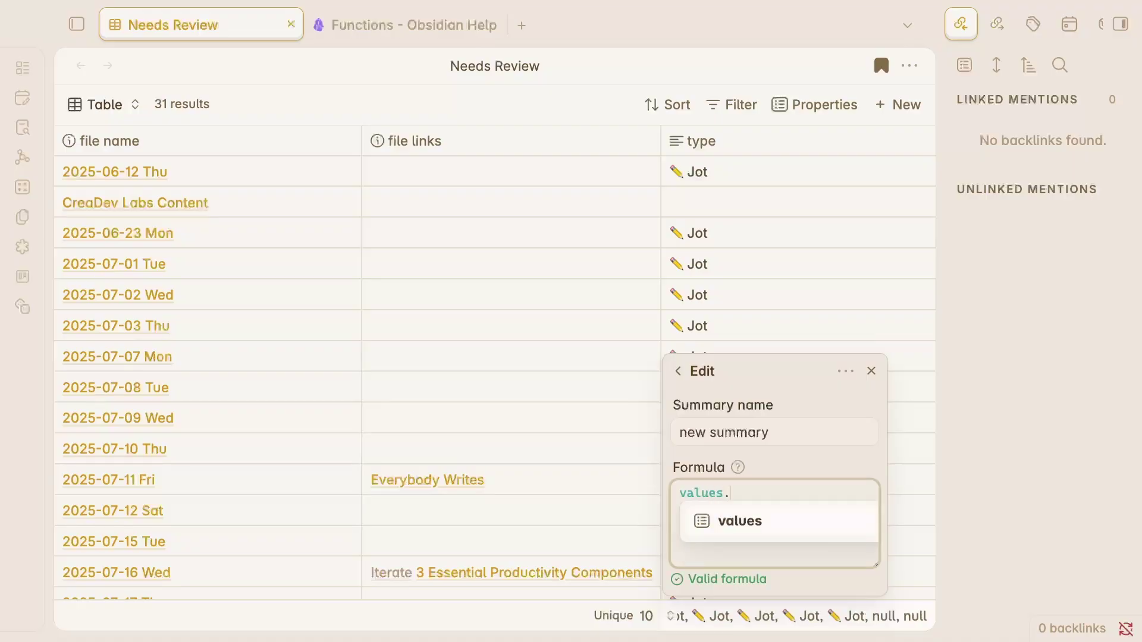
pyautogui.write('contains')
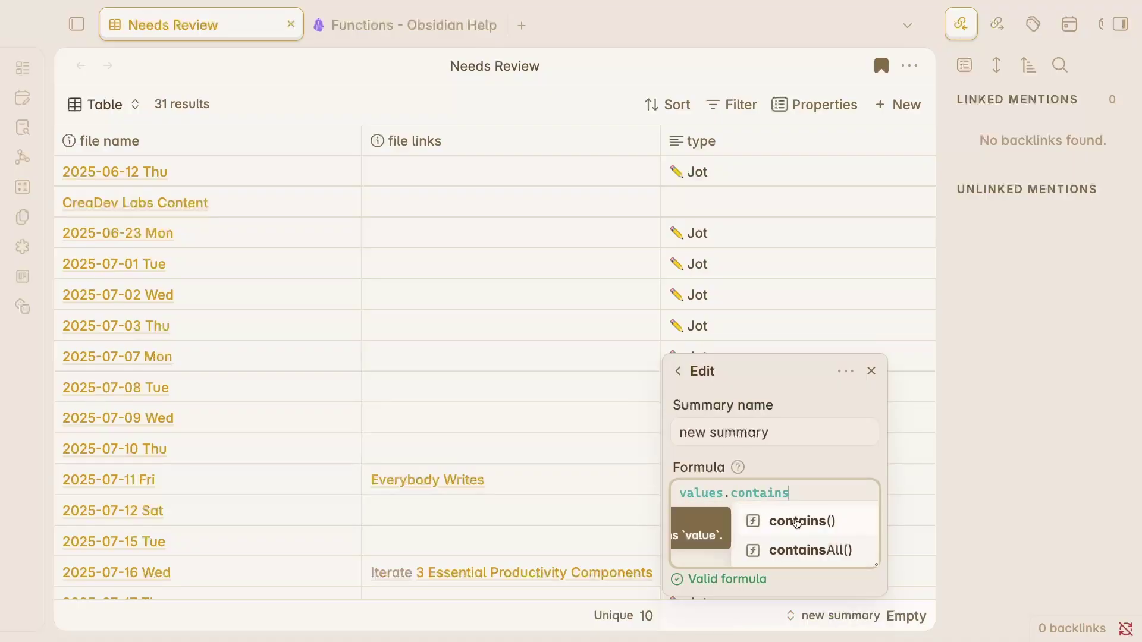
pyautogui.click(797, 521)
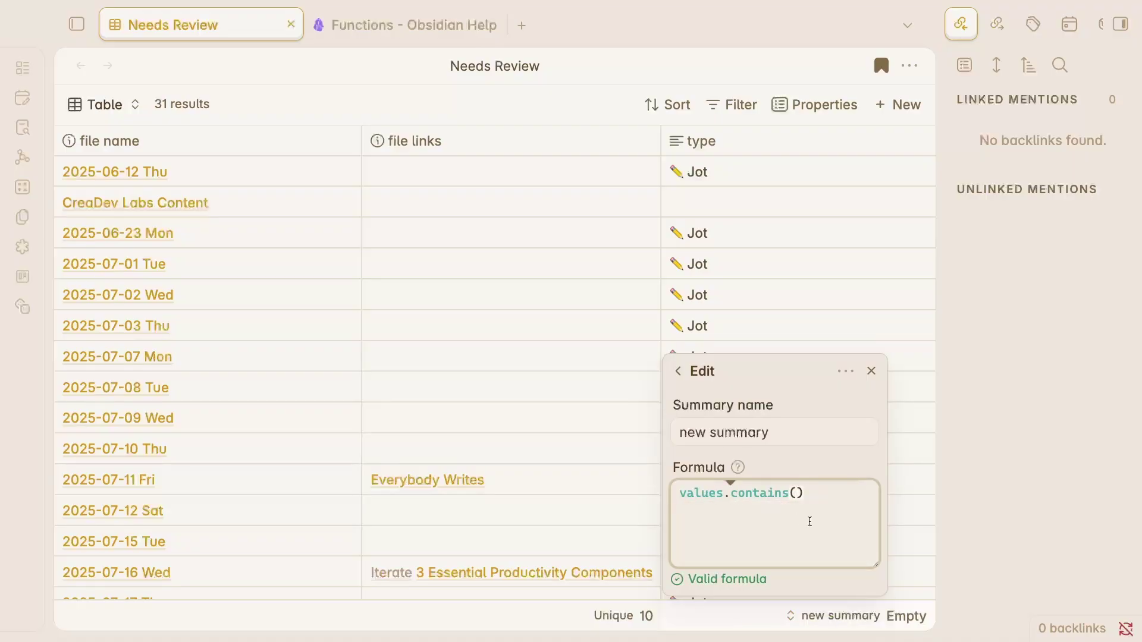
pyautogui.write('Jot')
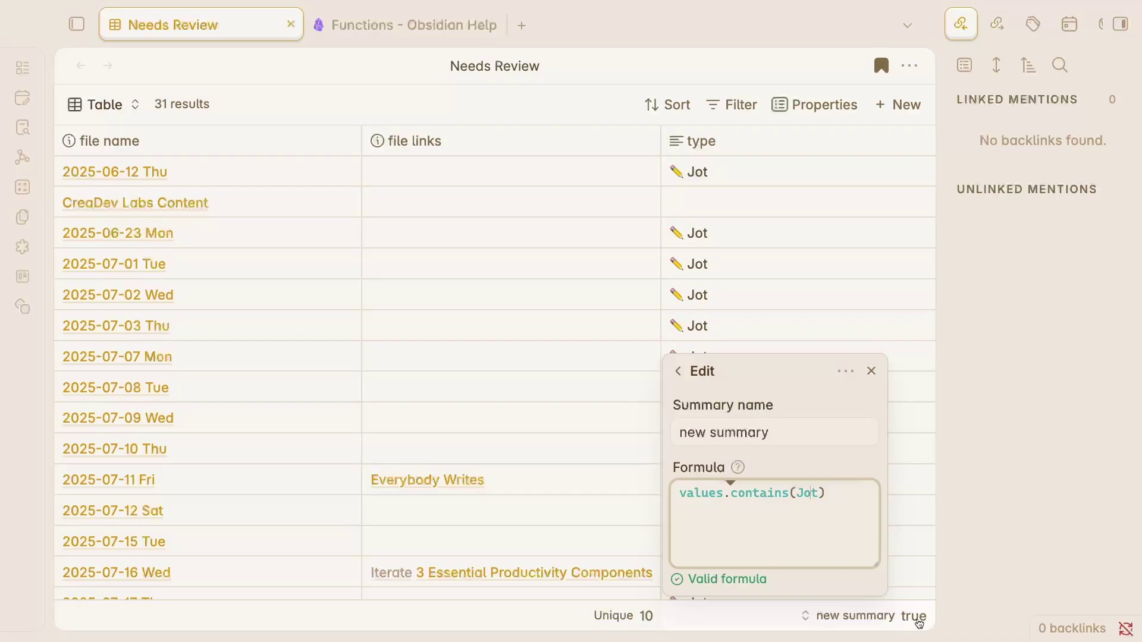
# Step: Make the contains() argument a quoted string, temporarily "Note"
pyautogui.click(820, 493)
pyautogui.press('BackSpace')
pyautogui.press('BackSpace')
pyautogui.press('BackSpace')
pyautogui.write('Note')
pyautogui.press('Left')
pyautogui.press('Left')
pyautogui.press('Left')
pyautogui.press('Left')
pyautogui.write('"')
pyautogui.press('Right')
pyautogui.press('Right')
pyautogui.press('Right')
pyautogui.press('Right')
pyautogui.write('"')
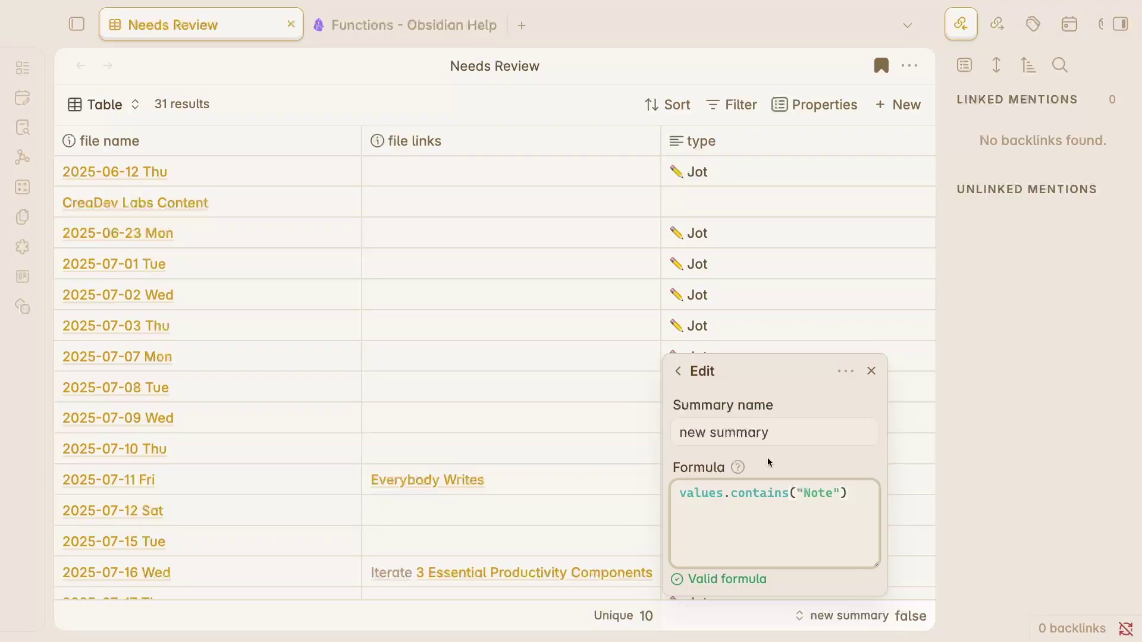
# Step: Change the argument to "✏️ Jot" so the formula reads values.contains("✏️ Jot")
pyautogui.doubleClick(825, 495)
pyautogui.write('Jot')
pyautogui.click(803, 493)
pyautogui.write('✏️')
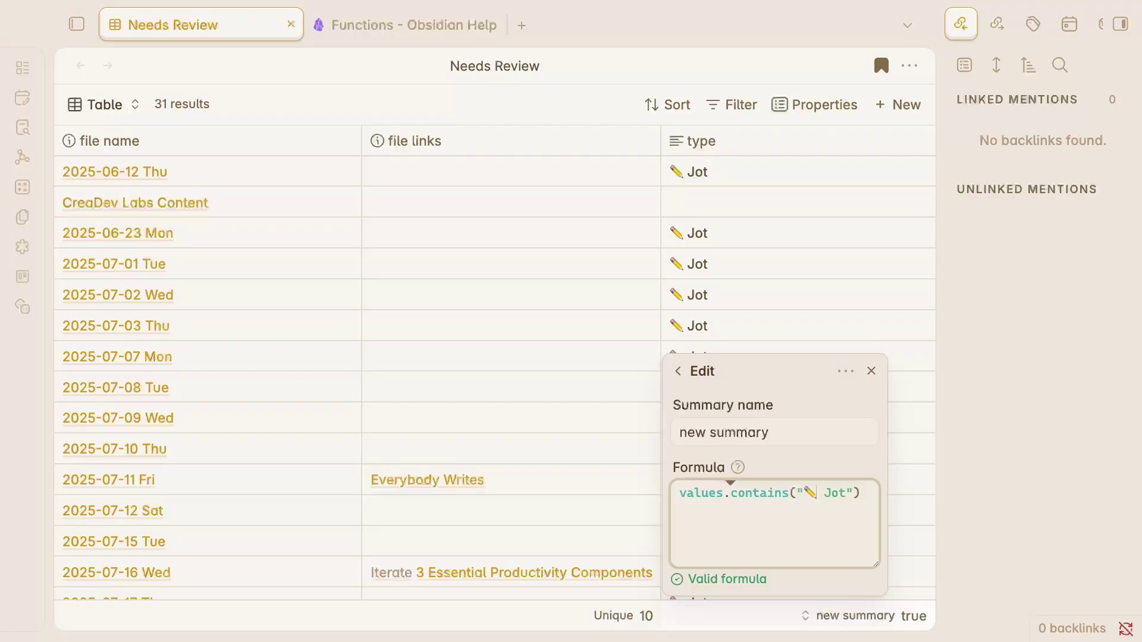
pyautogui.click(1034, 473)
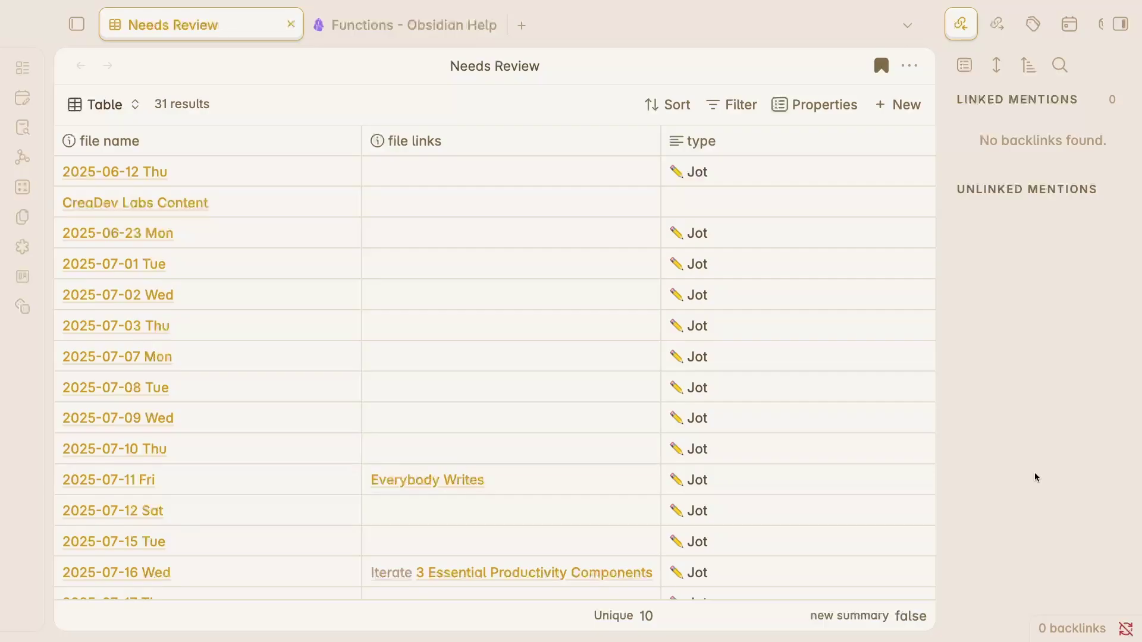
# Step: Add a new view named View to the base, keeping the Table layout
pyautogui.click(124, 113)
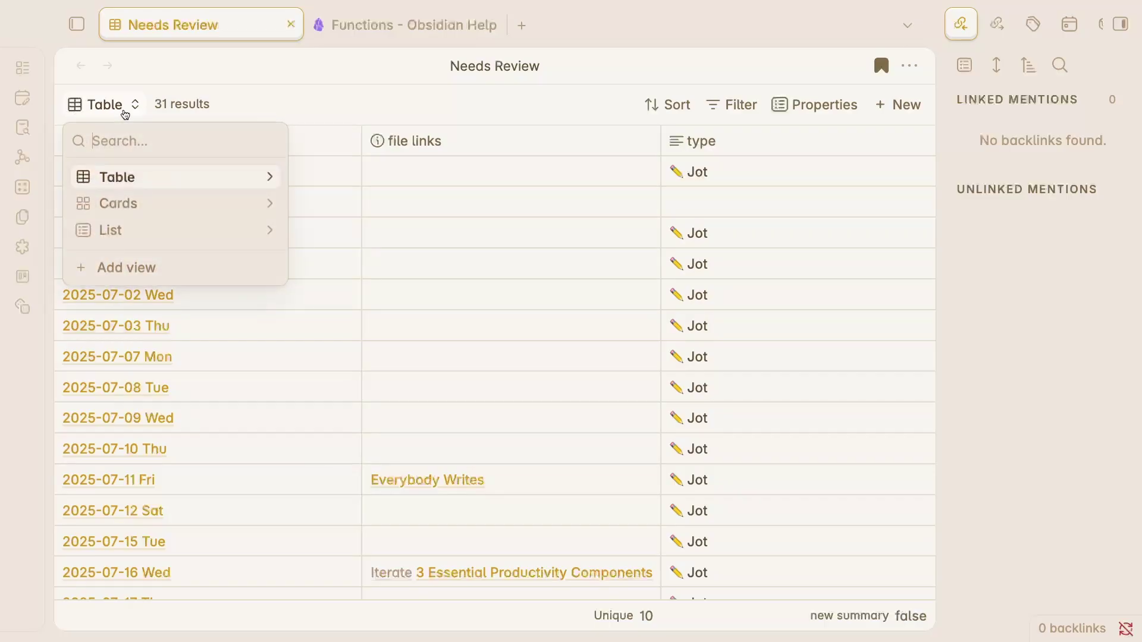
pyautogui.click(133, 268)
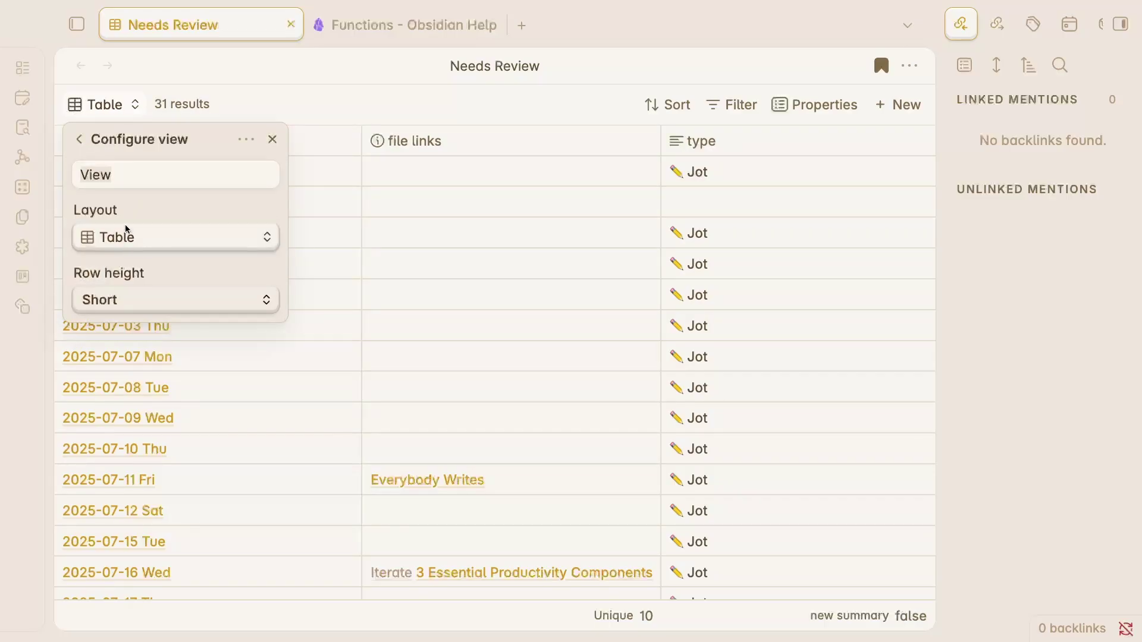
pyautogui.click(125, 238)
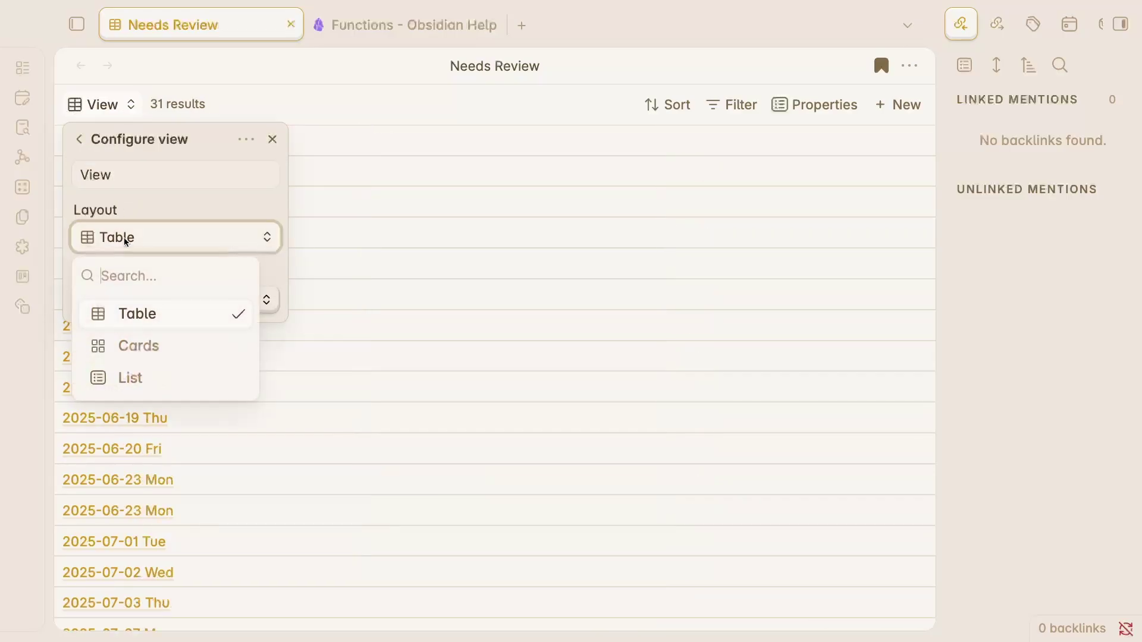
pyautogui.click(188, 305)
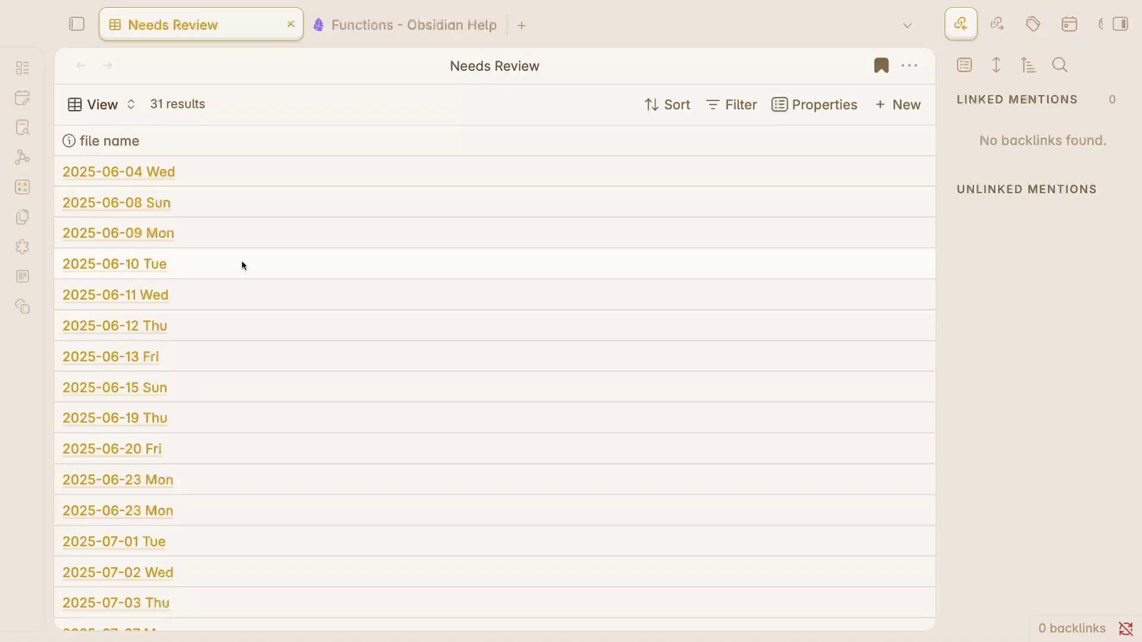
# Step: Search community plugins for 'Obsidian Maps', install and enable Maps, then close the browser
pyautogui.hotkey('ctrl', ',')
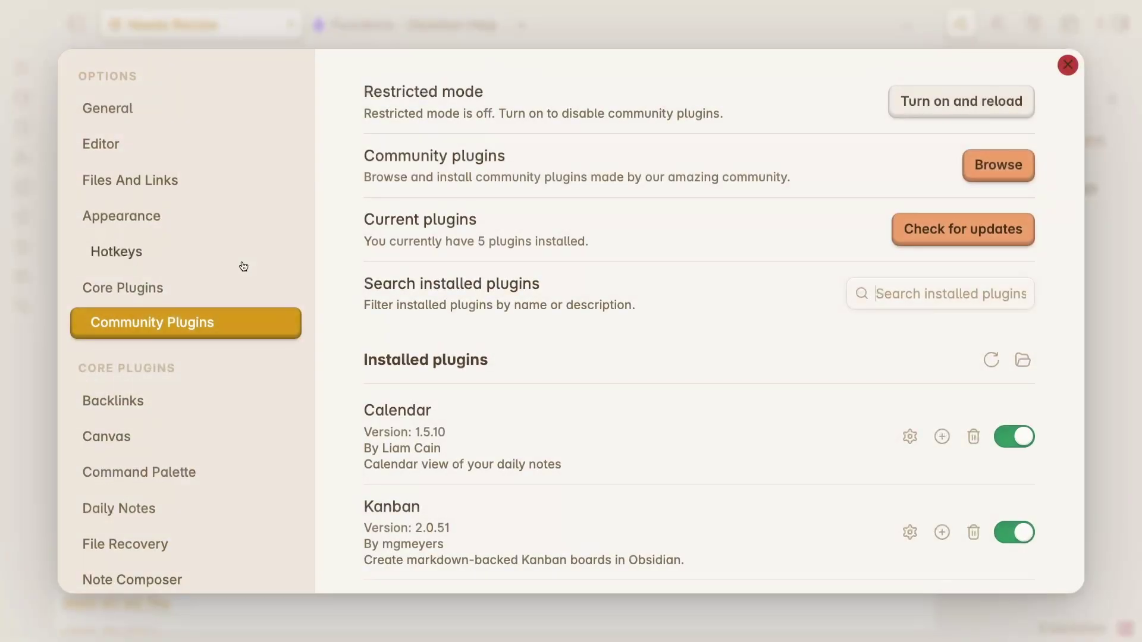
pyautogui.click(983, 168)
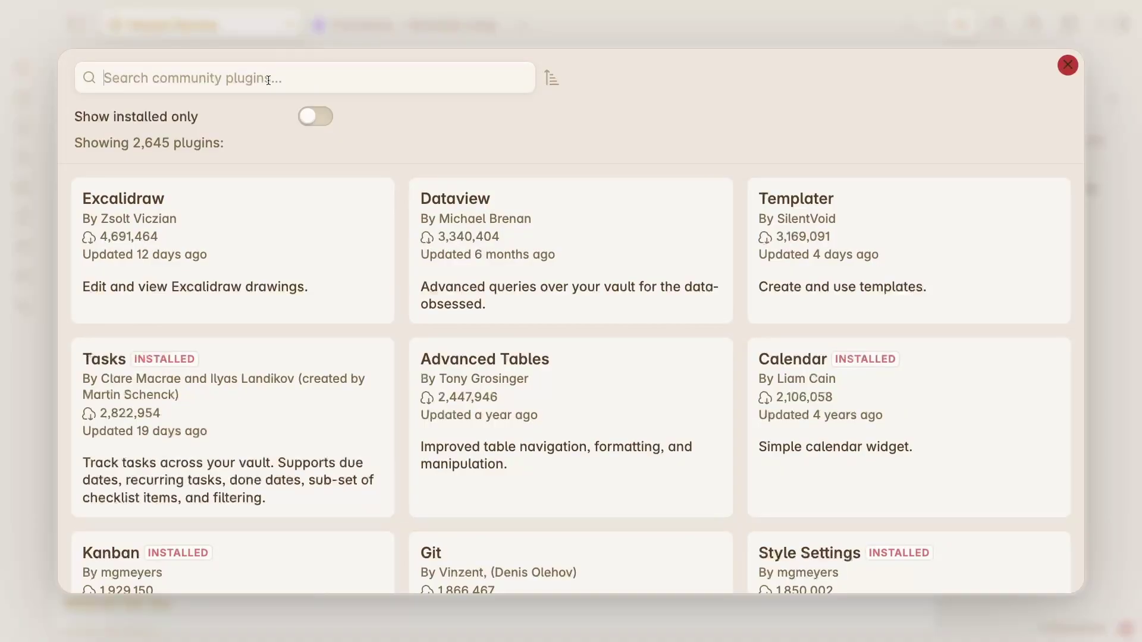
pyautogui.write('Obsidian M')
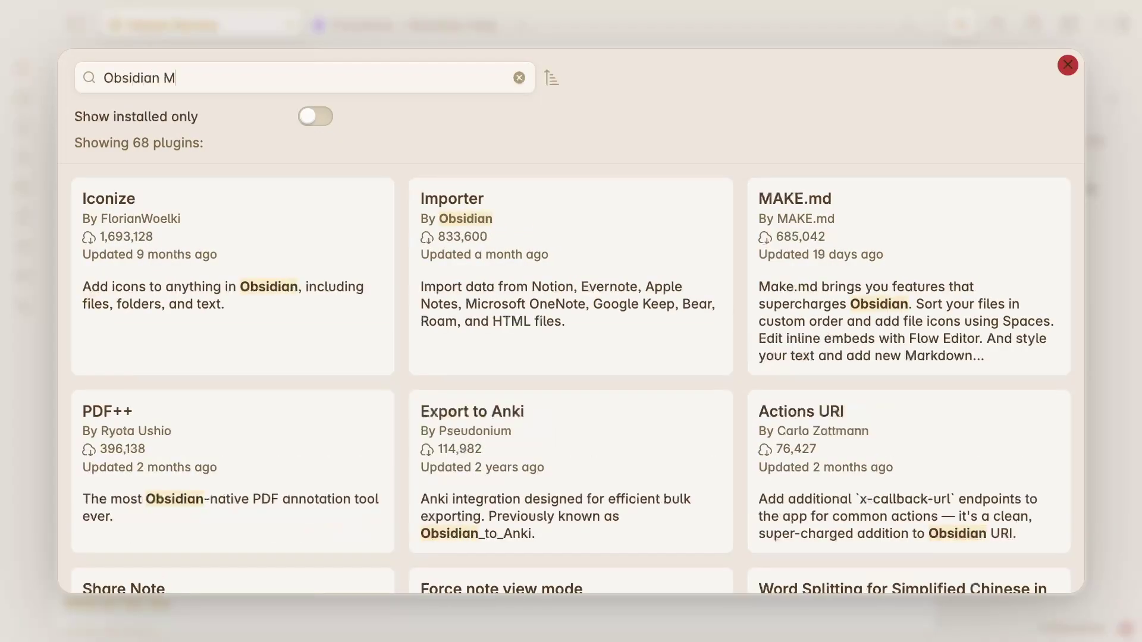
pyautogui.write('aps')
pyautogui.click(179, 255)
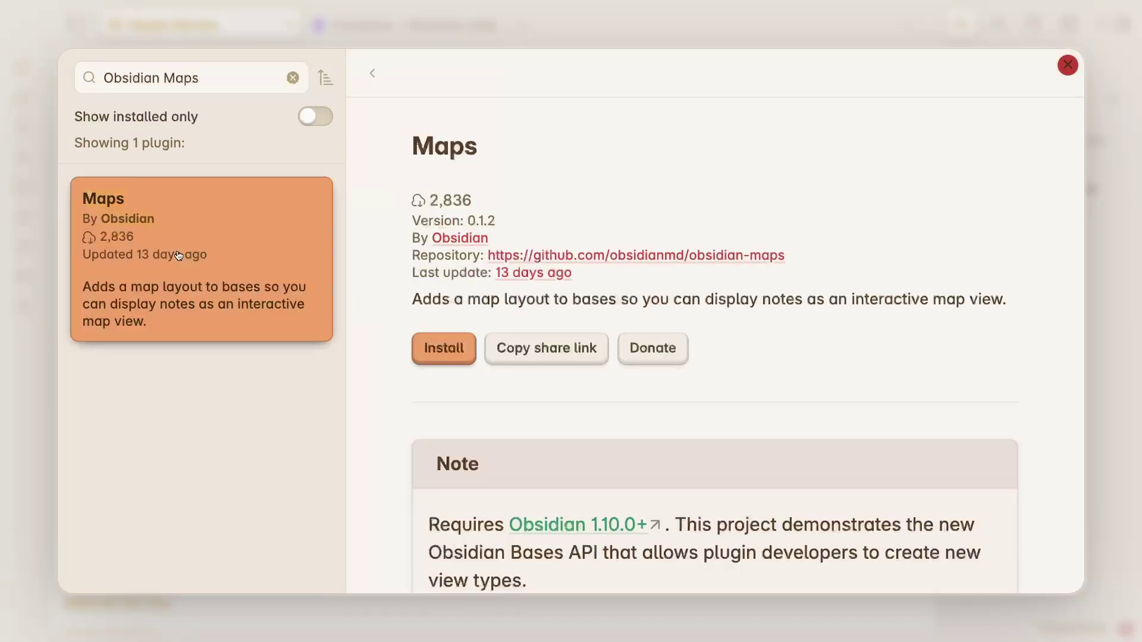
pyautogui.click(455, 347)
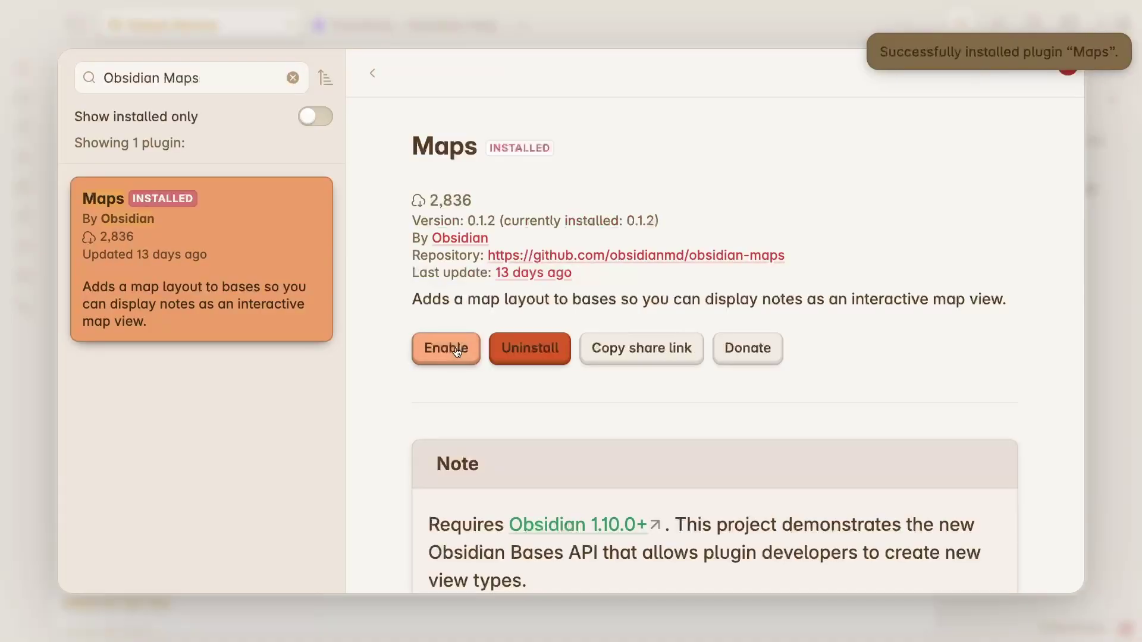
pyautogui.click(456, 350)
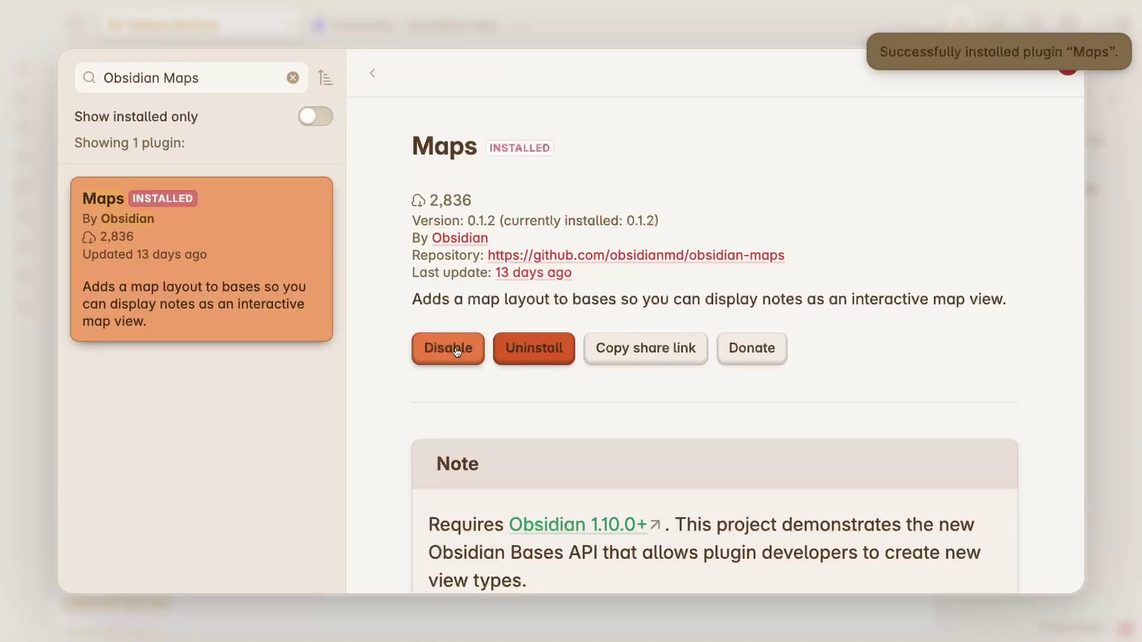
pyautogui.click(1068, 74)
# Step: Rename the base's view to Map, set its layout to Map, and zoom out to the world
pyautogui.click(1065, 64)
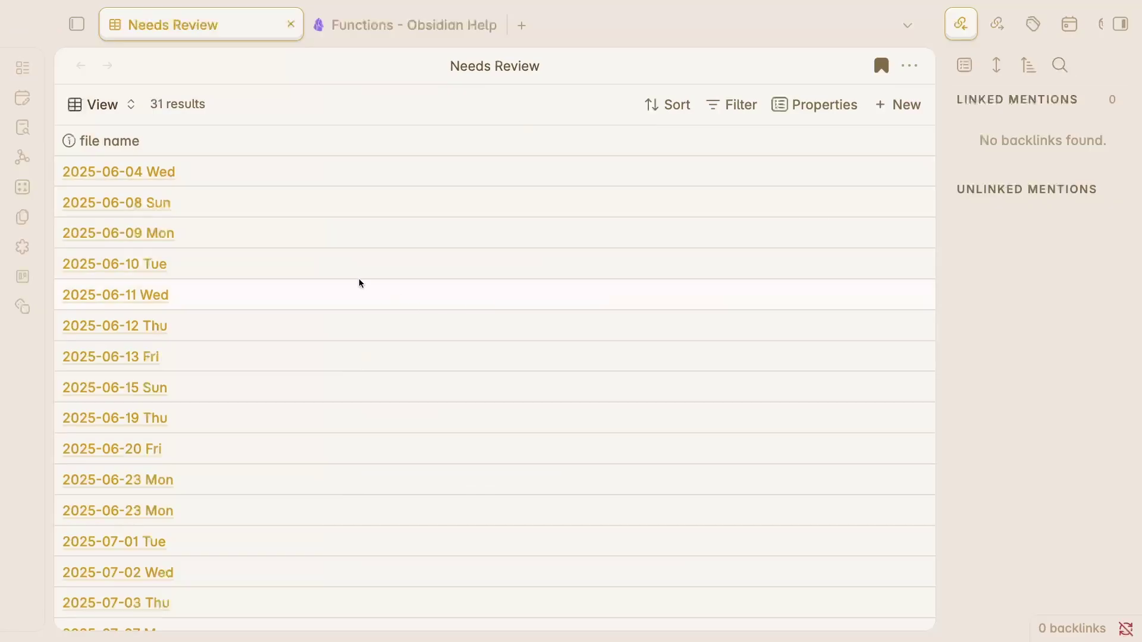
pyautogui.click(94, 105)
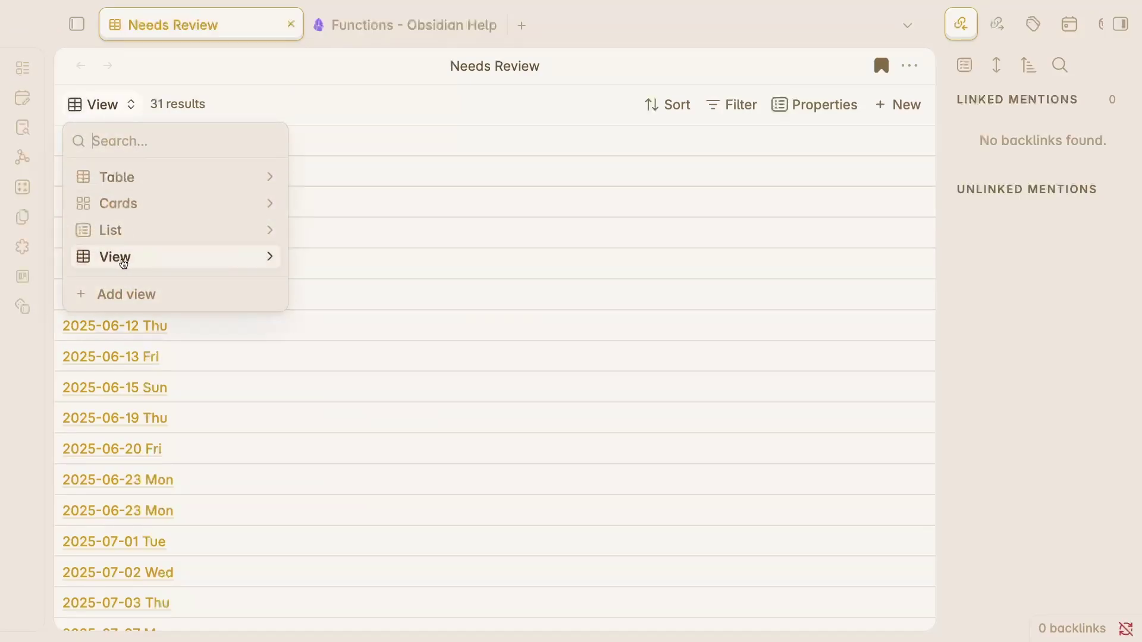
pyautogui.click(268, 258)
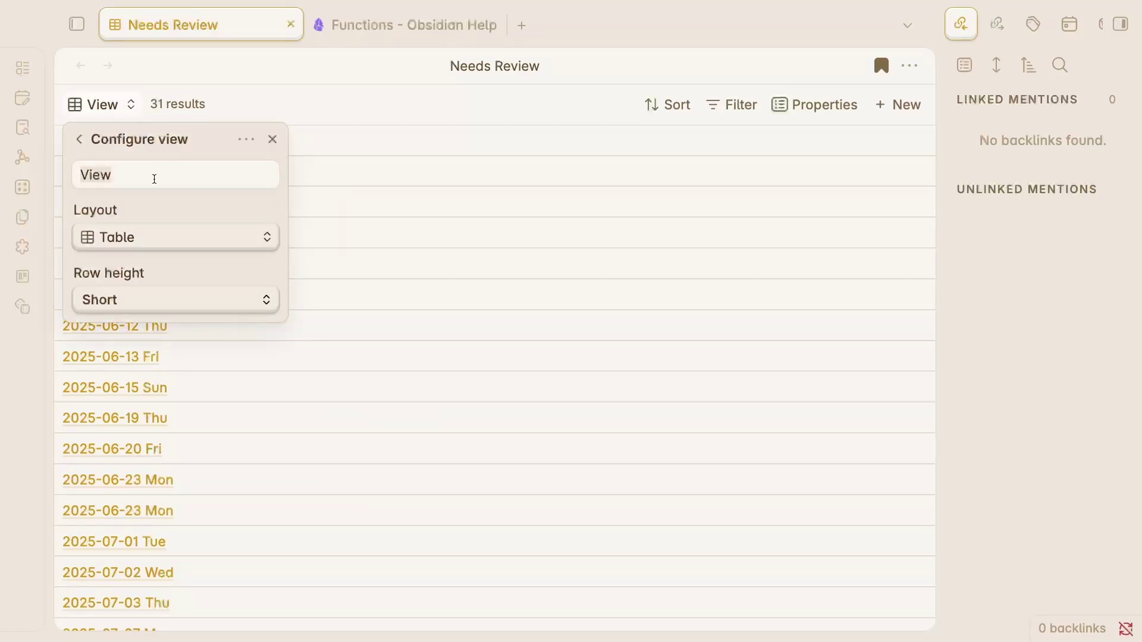
pyautogui.write('Map')
pyautogui.click(152, 238)
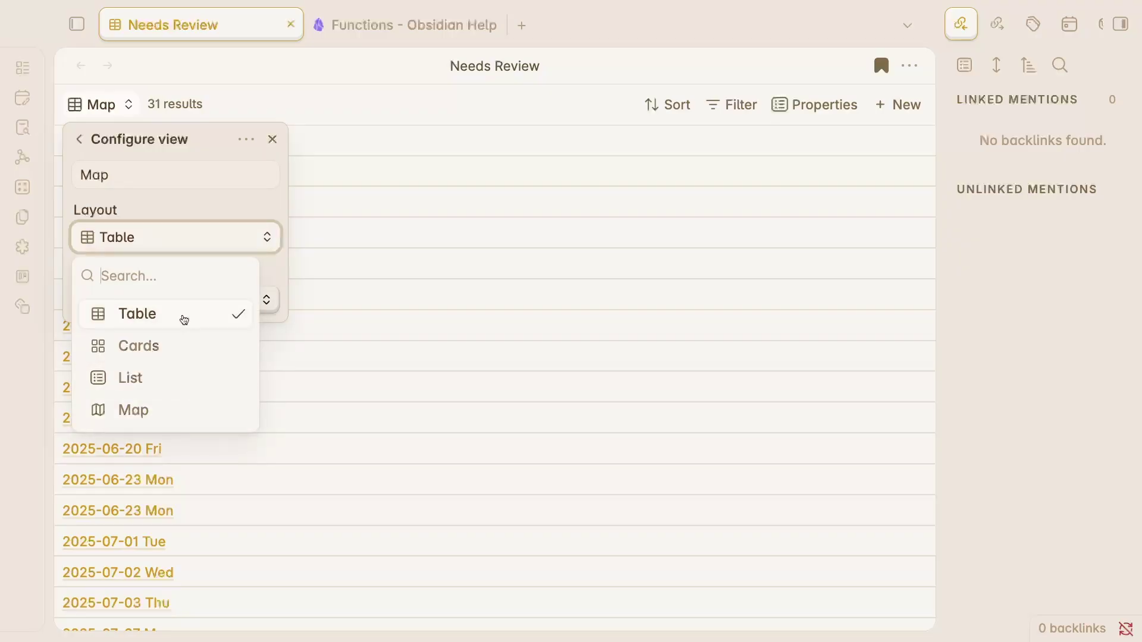
pyautogui.click(178, 417)
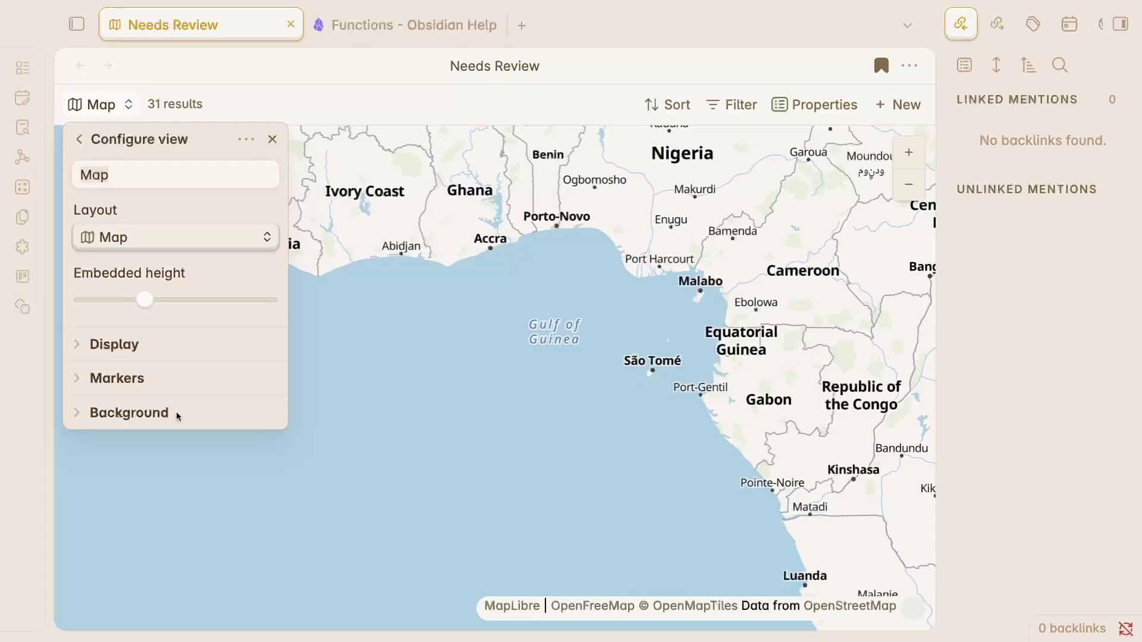
pyautogui.scroll(-6, 559, 315)
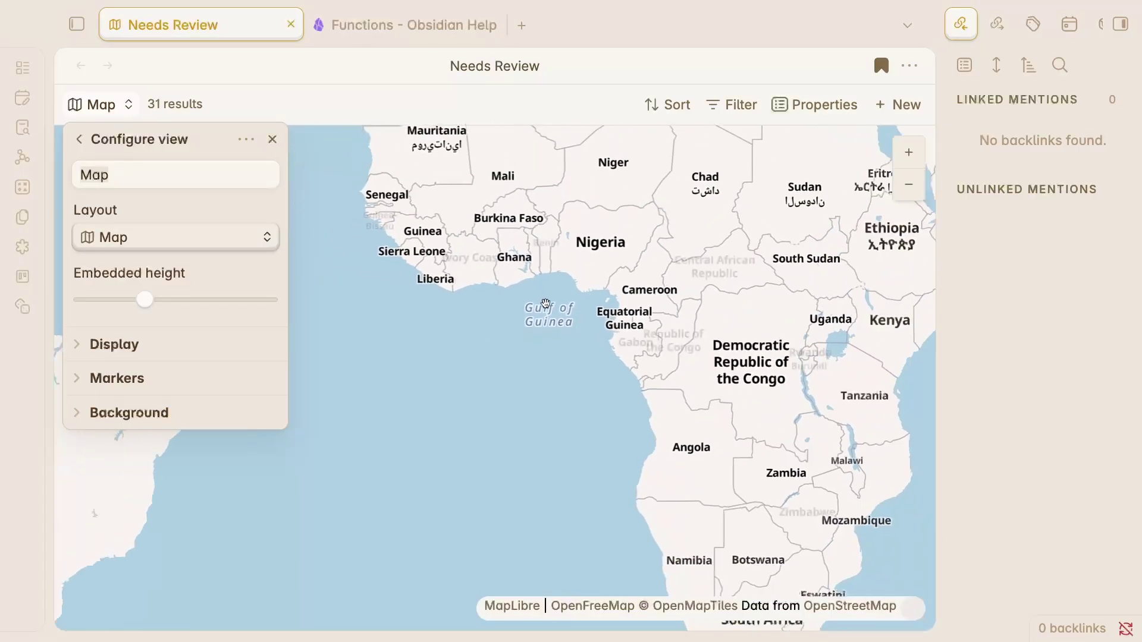
pyautogui.moveTo(436, 239); pyautogui.dragTo(510, 387)
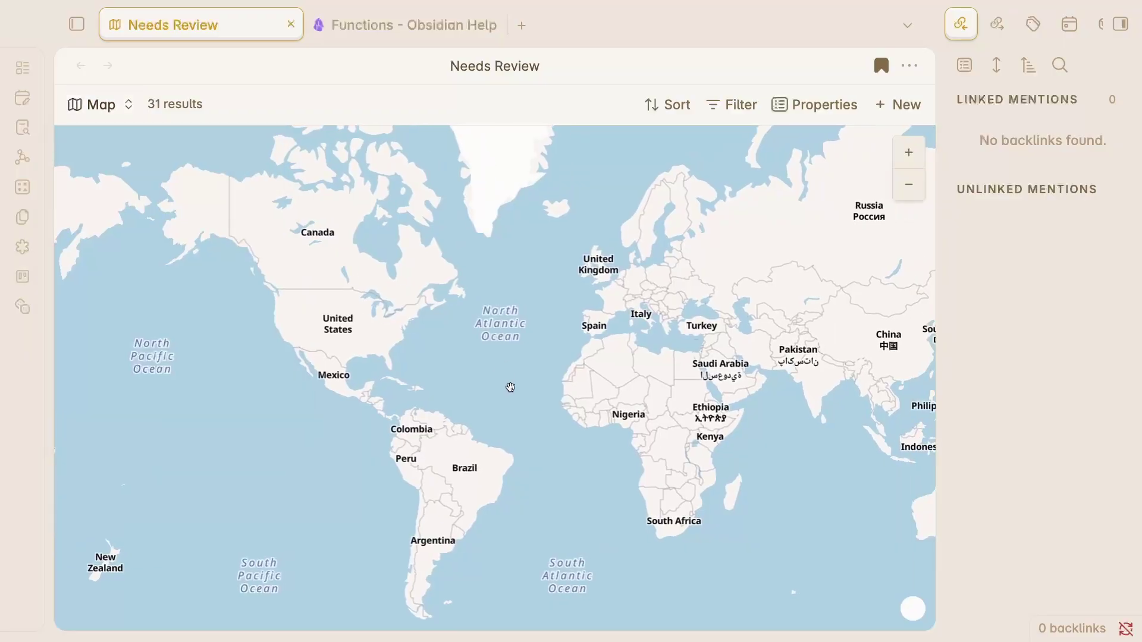
pyautogui.scroll(-2, 510, 388)
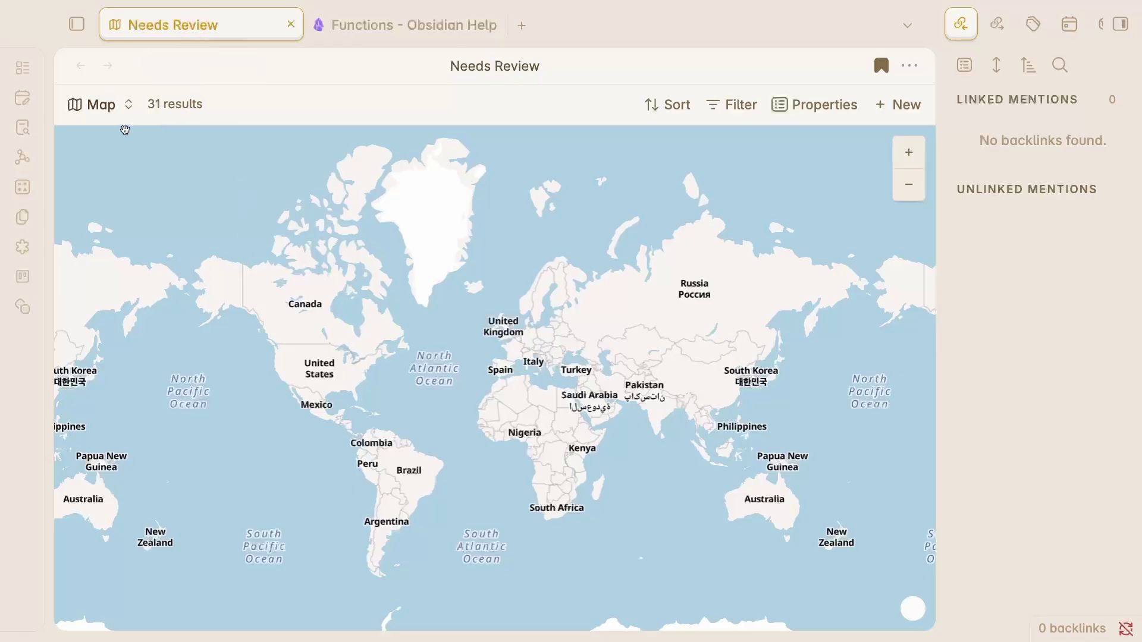
# Step: Switch back to the Table view and open Dispatch from Disneyland in a new tab
pyautogui.click(124, 108)
pyautogui.click(121, 182)
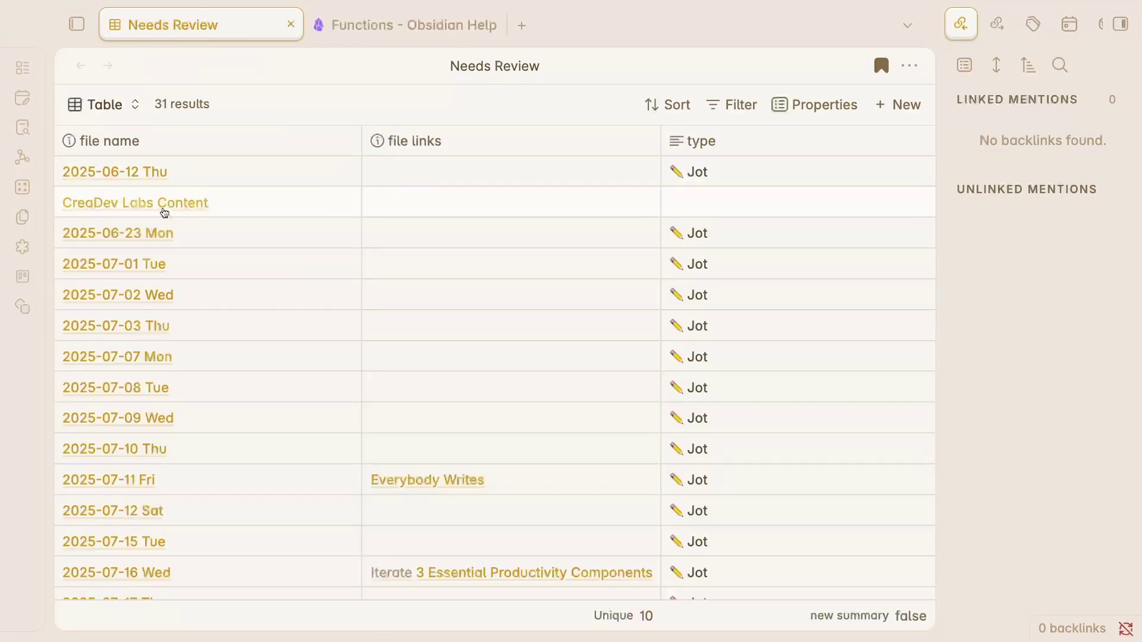
pyautogui.scroll(-9, 276, 414)
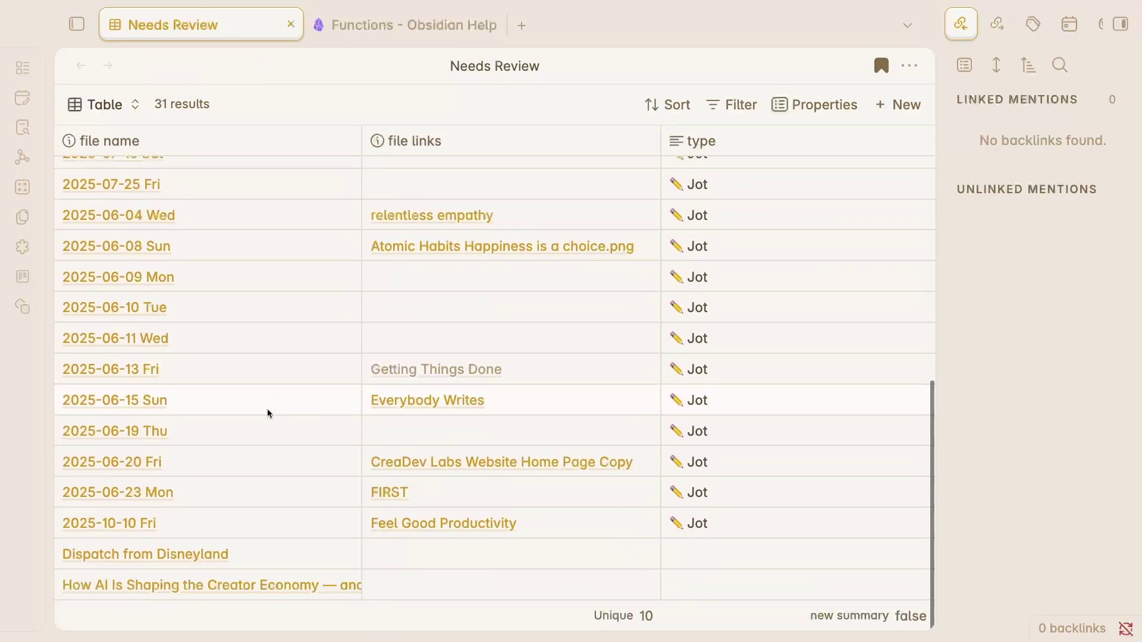
pyautogui.click(166, 556)
pyautogui.rightClick(165, 556)
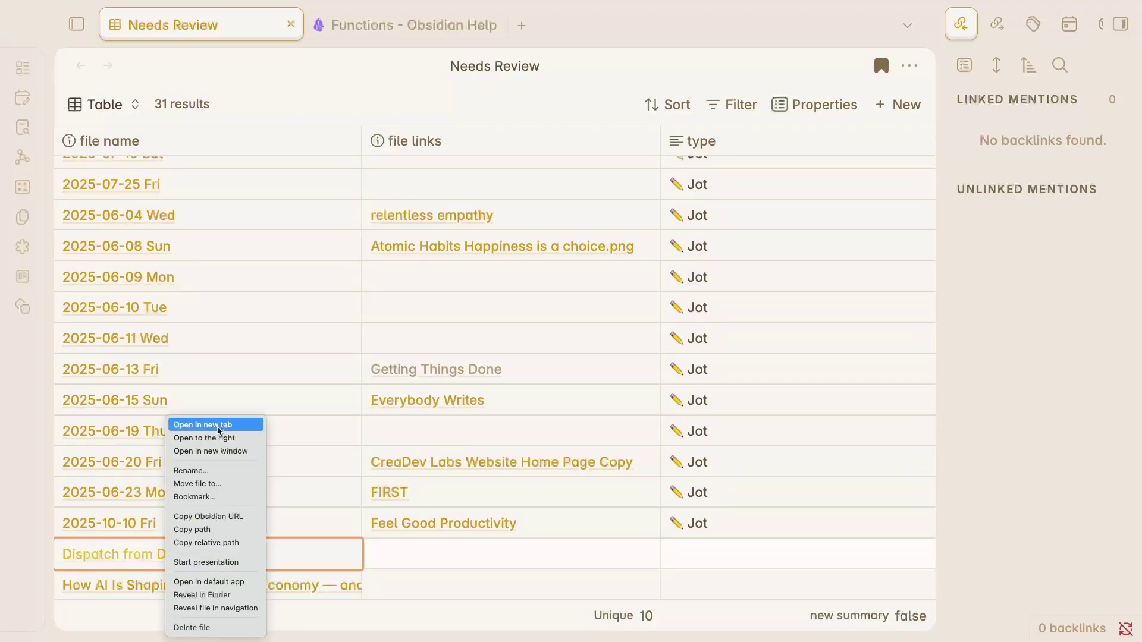
pyautogui.click(216, 426)
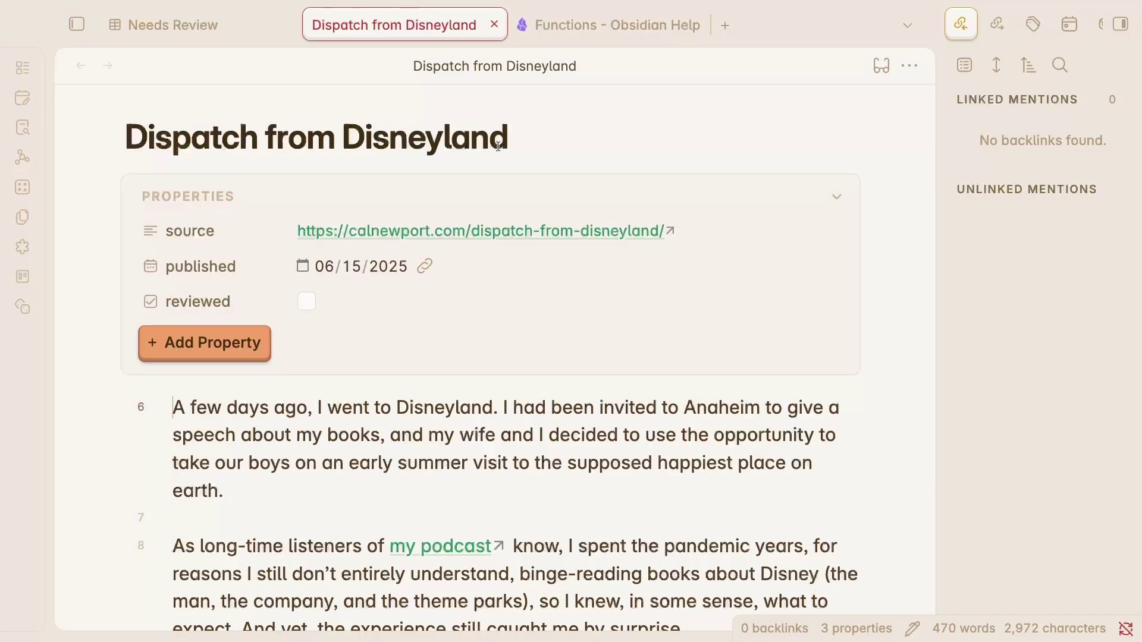
# Step: Add a List-type property named coordinates to the note
pyautogui.click(209, 353)
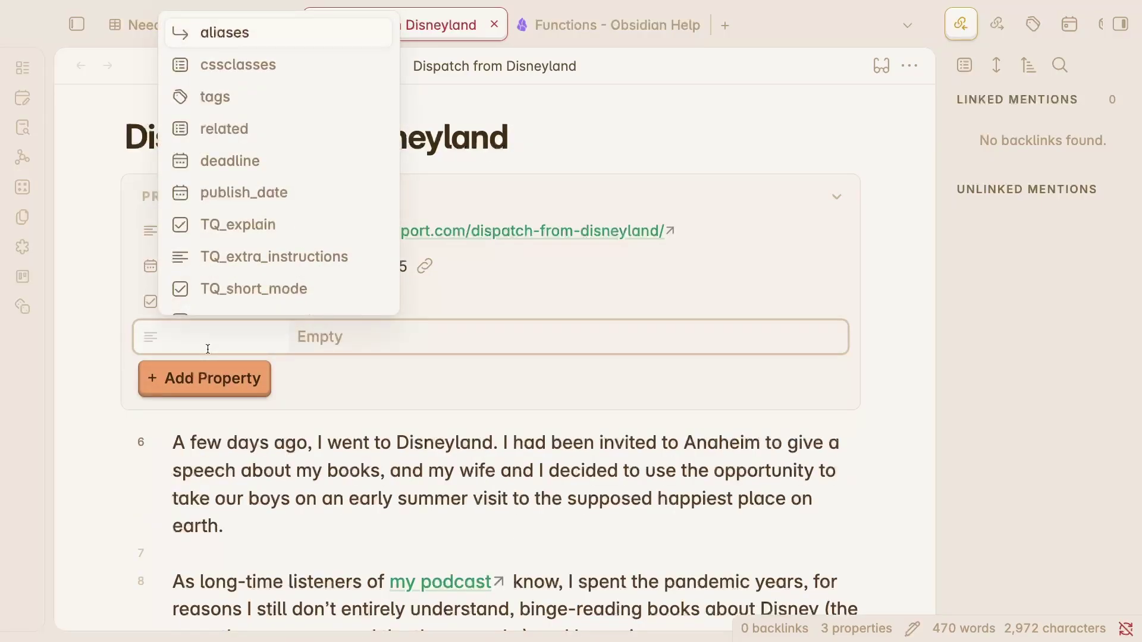
pyautogui.write('coordinates')
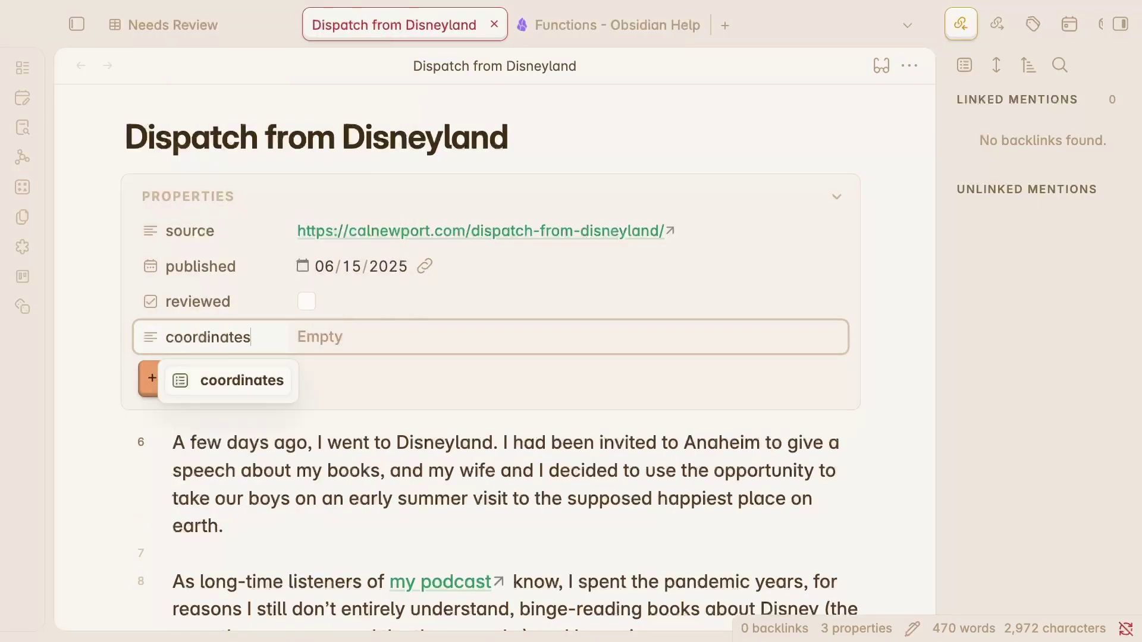
pyautogui.press('Return')
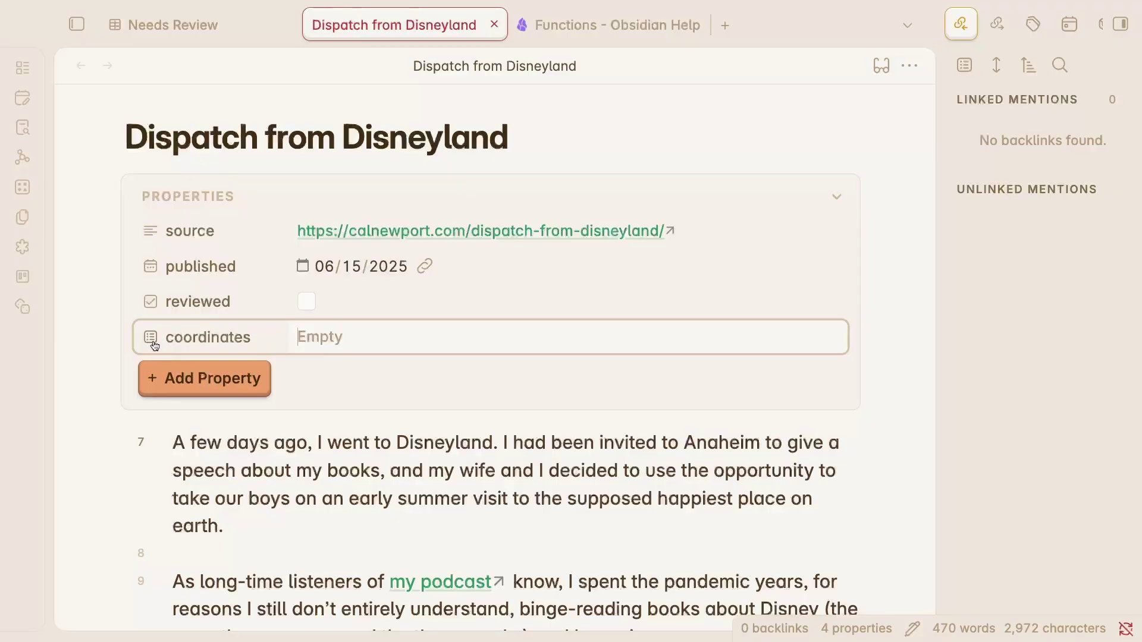
pyautogui.click(151, 338)
pyautogui.moveTo(182, 347)
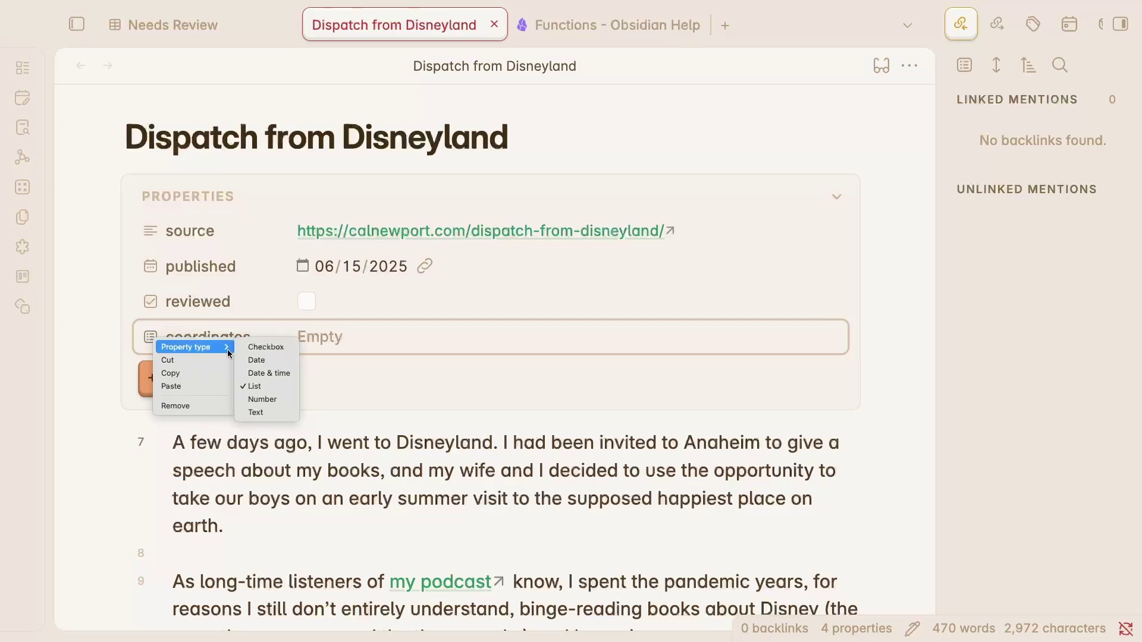
pyautogui.click(258, 391)
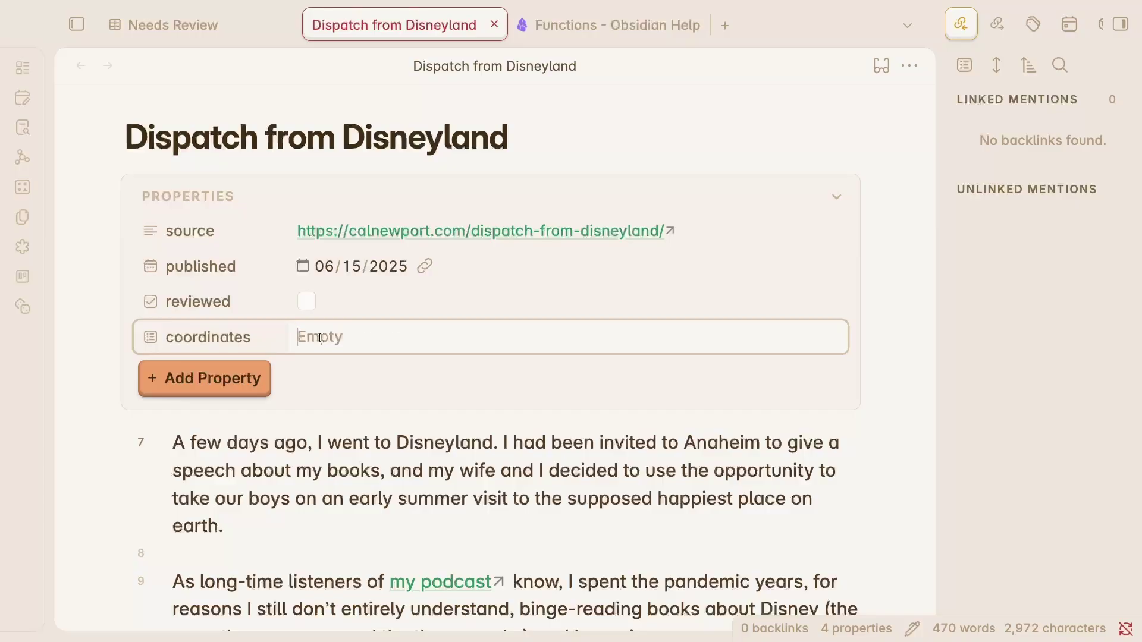
# Step: Enter 33.8121 and -117.9190 as the coordinates list items
pyautogui.write('33.8121')
pyautogui.press('Return')
pyautogui.write('-117.9190')
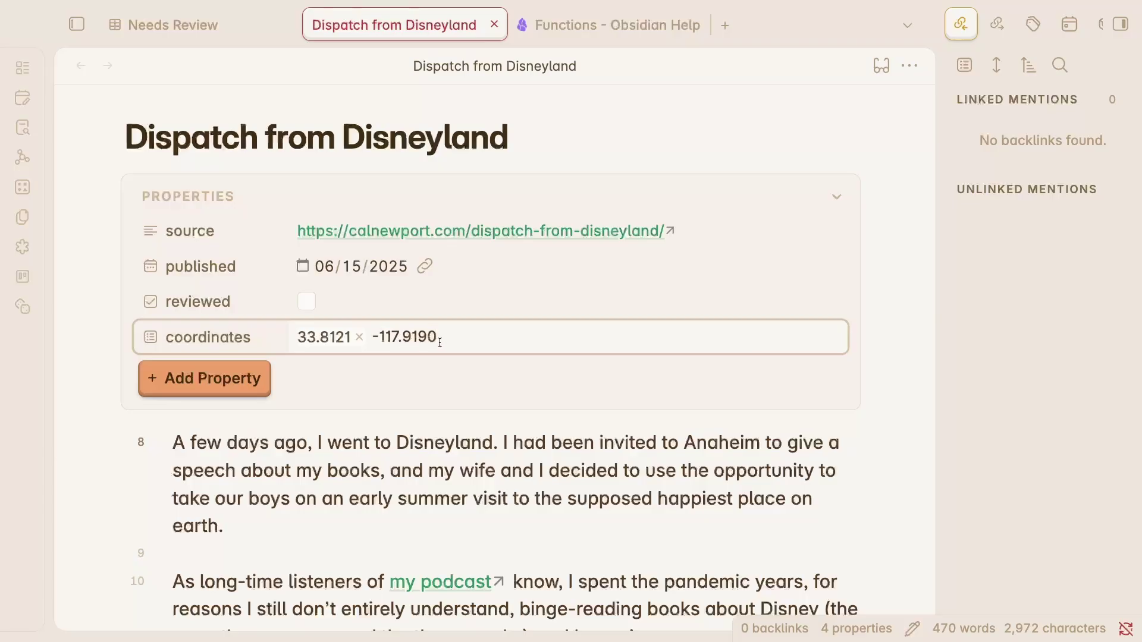
pyautogui.press('Return')
# Step: Add an icon property with the value landmark
pyautogui.click(209, 378)
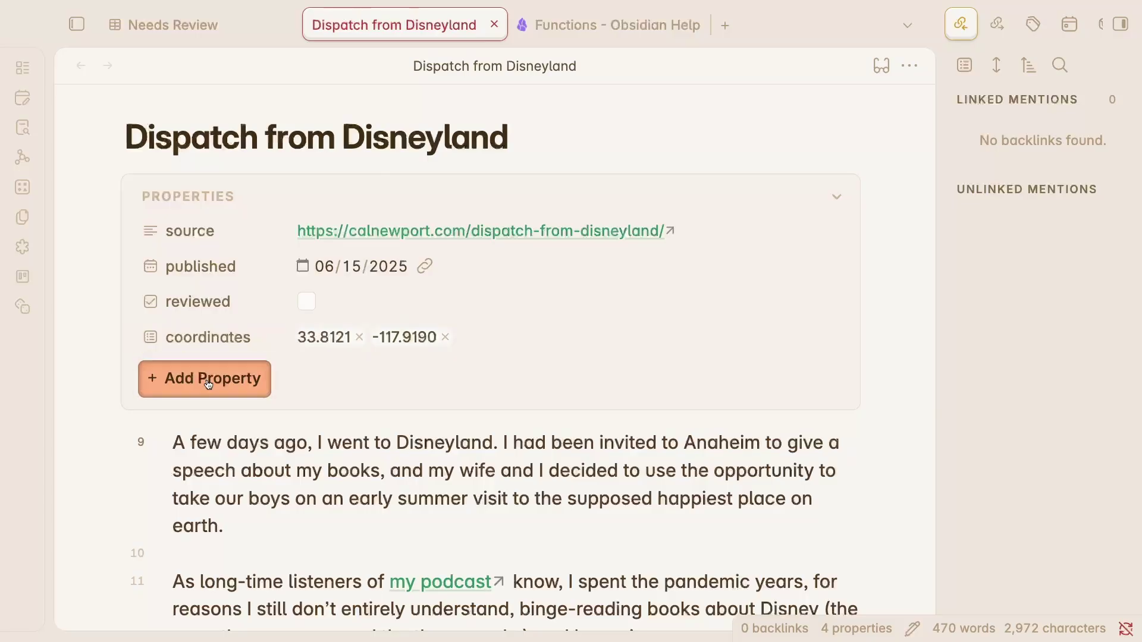
pyautogui.write('icon')
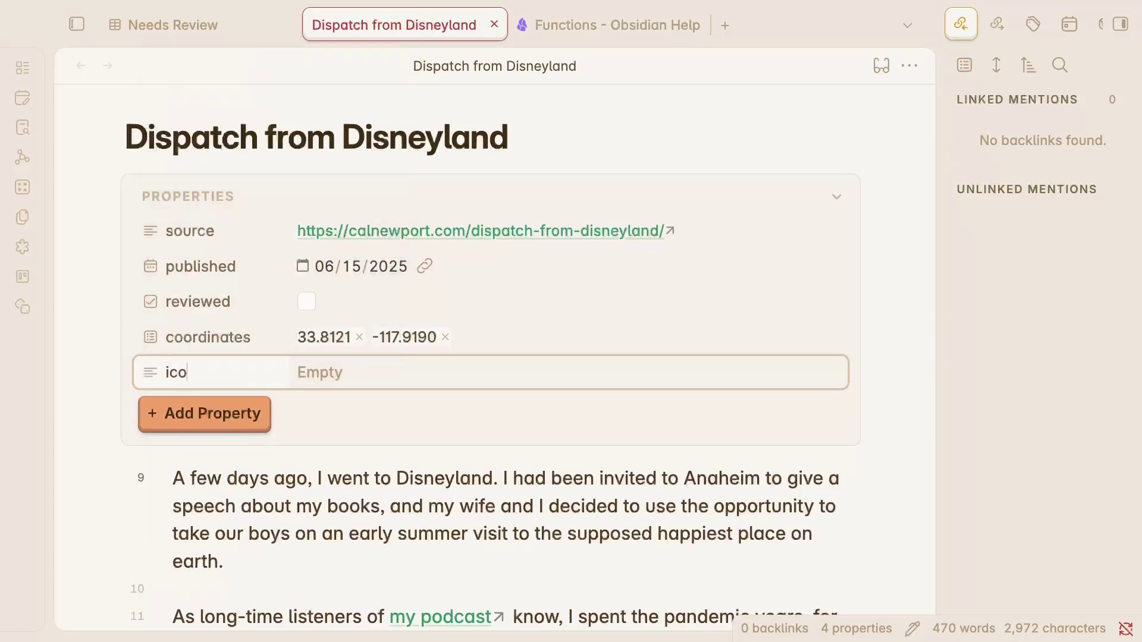
pyautogui.click(350, 375)
pyautogui.write('landmark')
# Step: Add a color property with the value blue
pyautogui.click(213, 413)
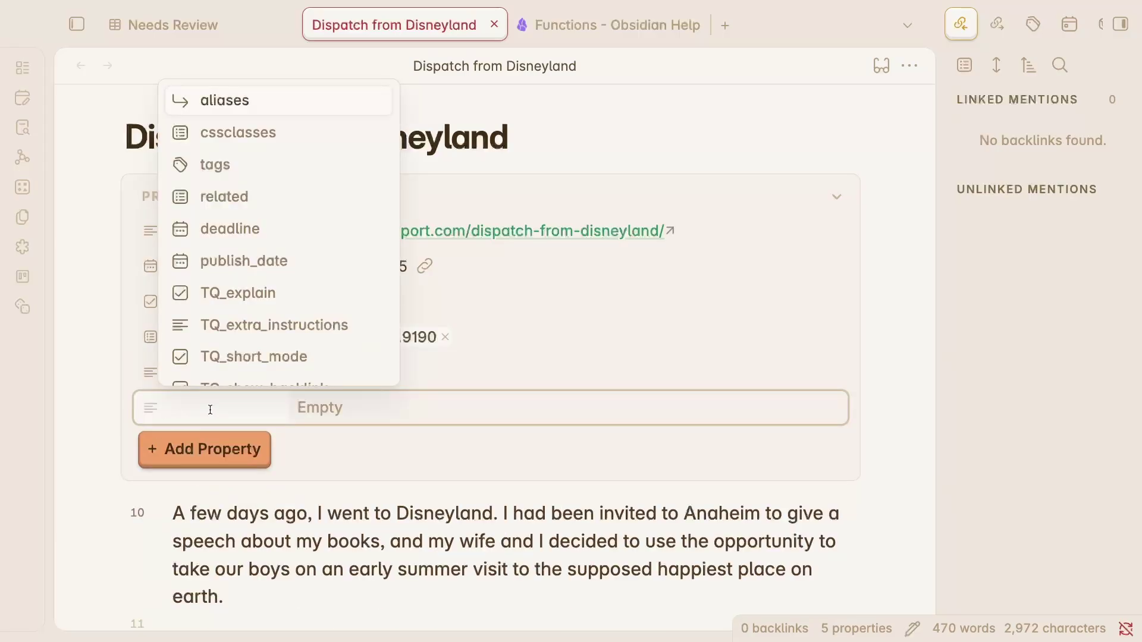
pyautogui.write('color')
pyautogui.click(349, 408)
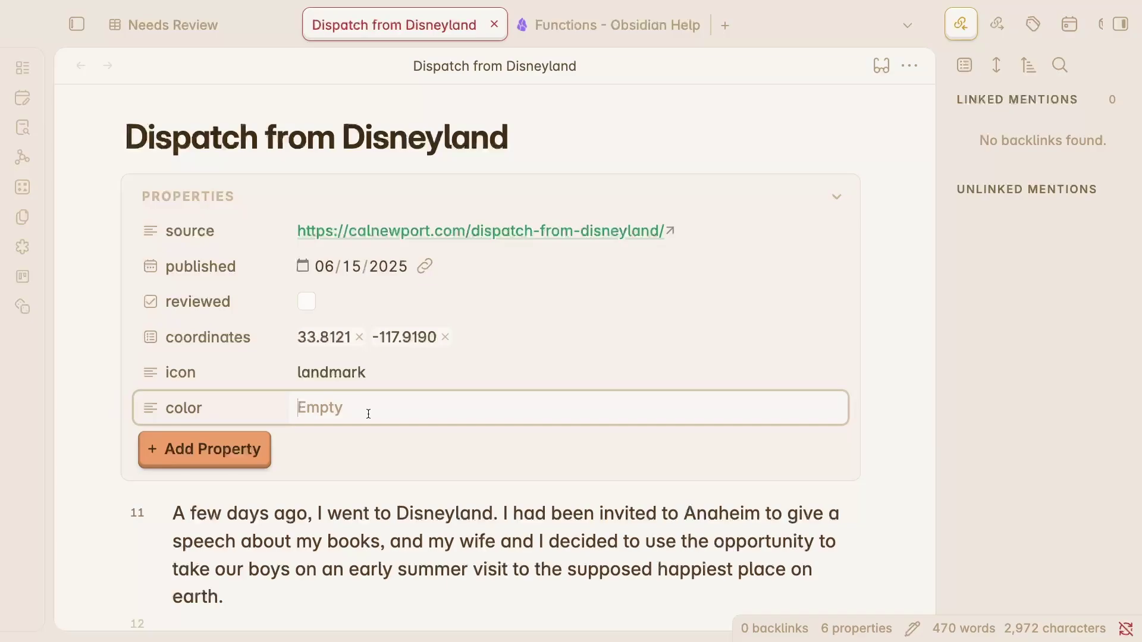
pyautogui.write('blue')
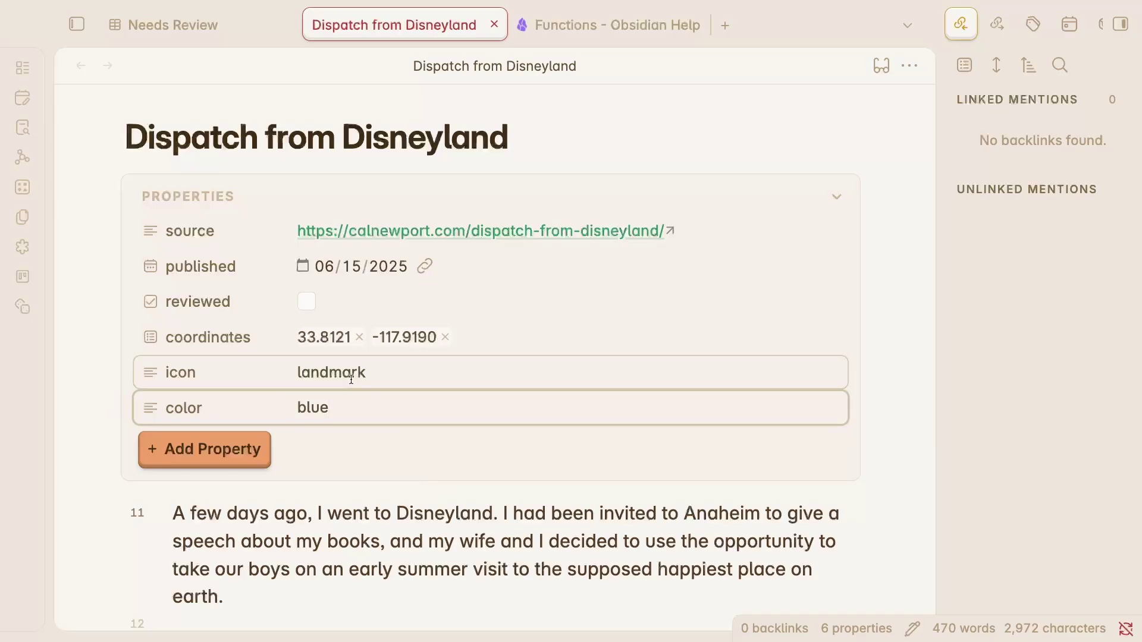
pyautogui.click(386, 371)
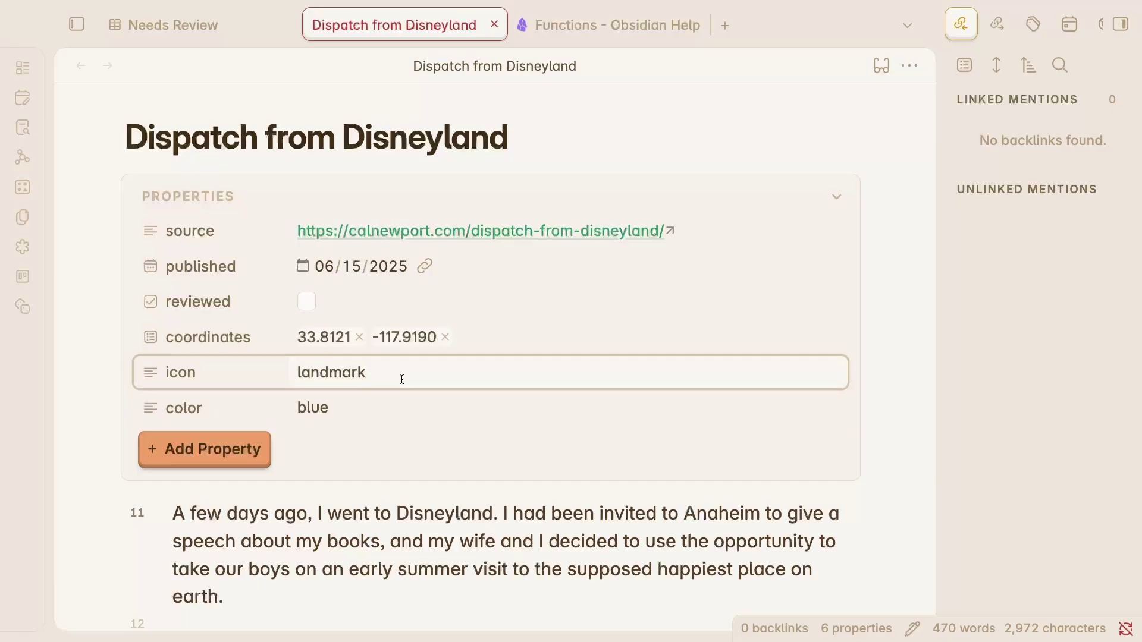
# Step: Return to the Needs Review base and switch its layout to a Map view
pyautogui.click(201, 24)
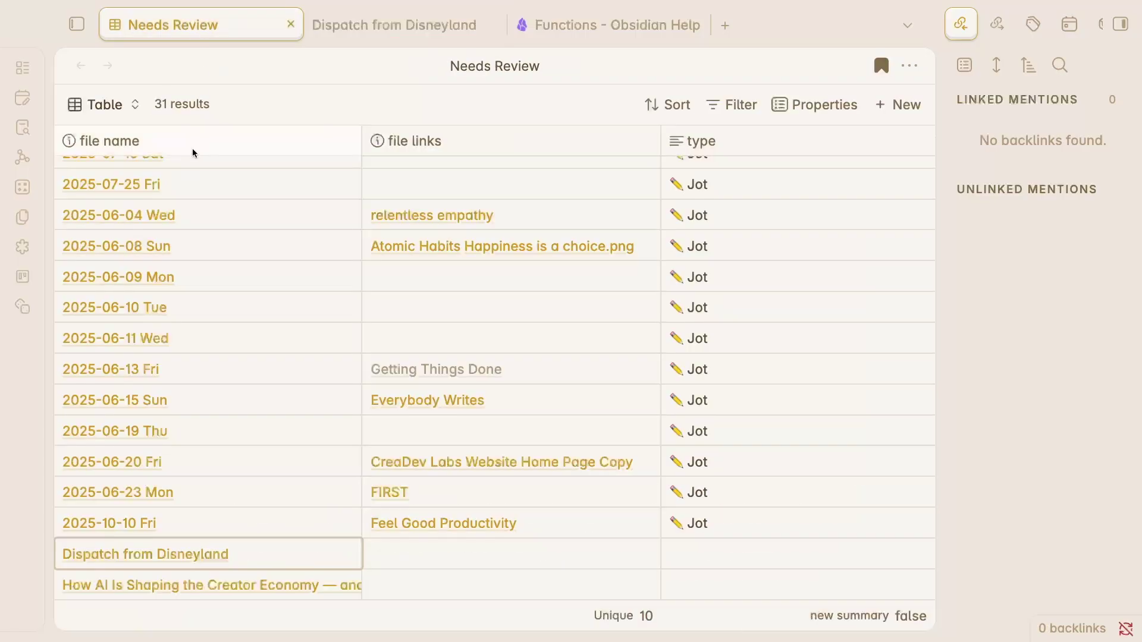
pyautogui.click(131, 106)
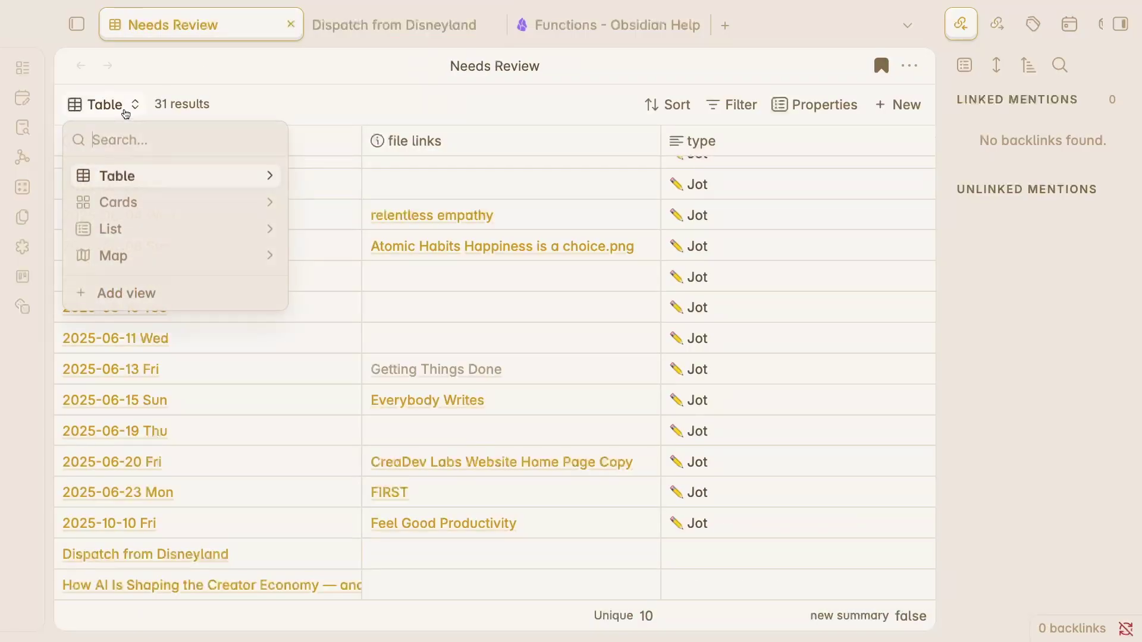
pyautogui.click(125, 258)
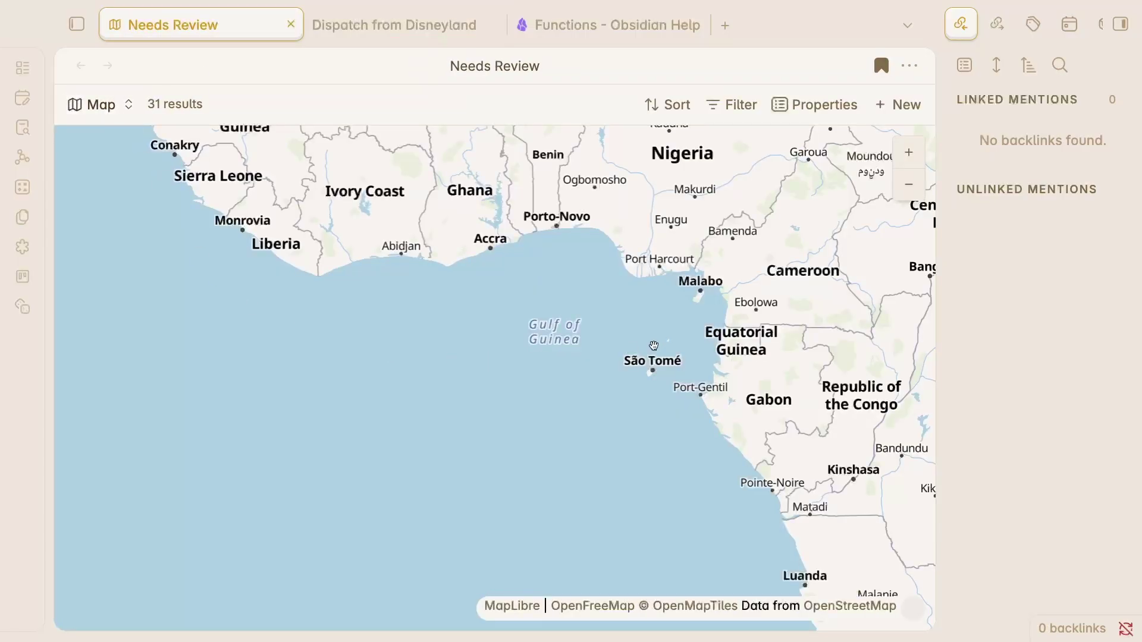
pyautogui.scroll(-5, 538, 288)
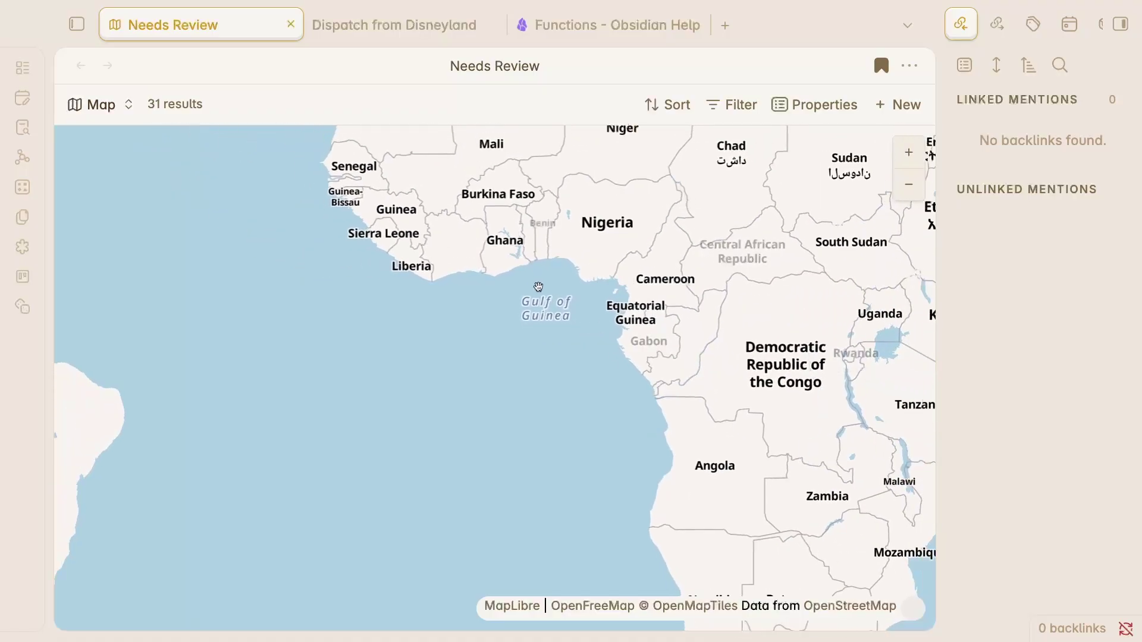
# Step: In the Map view settings, set Marker coordinates to the 'coordinates' property
pyautogui.click(127, 105)
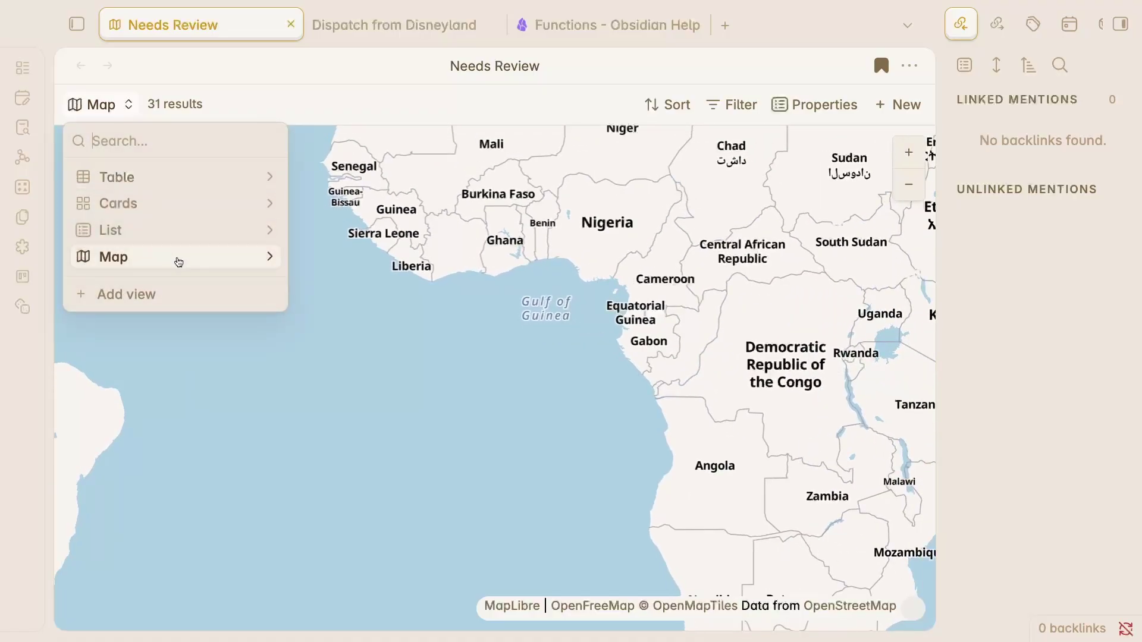
pyautogui.click(270, 258)
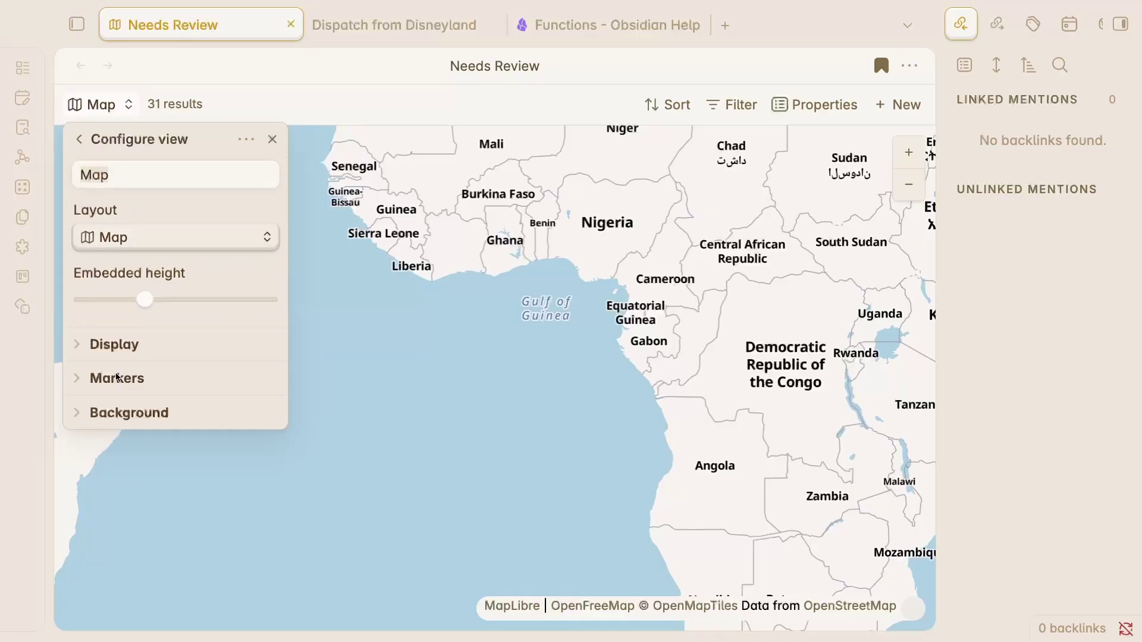
pyautogui.click(80, 381)
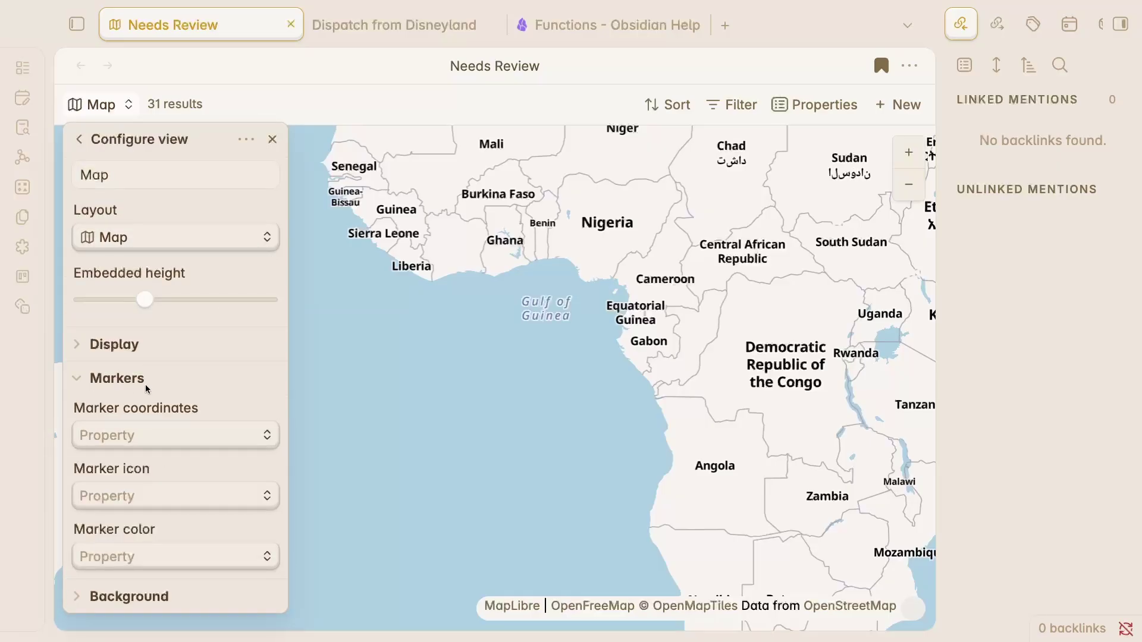
pyautogui.click(141, 438)
pyautogui.write('coor')
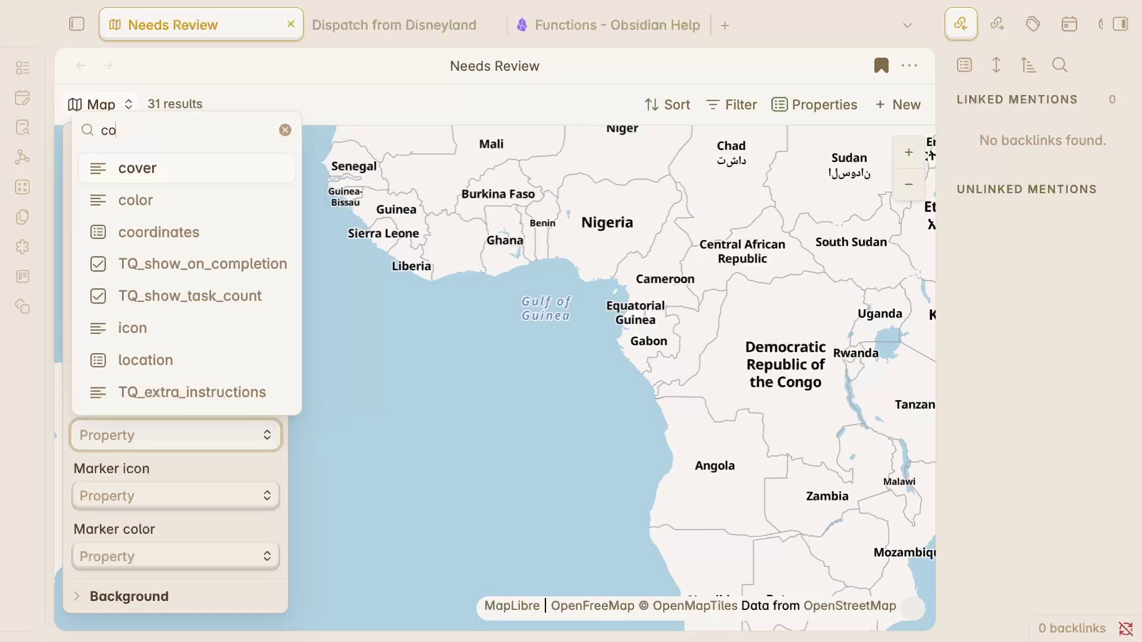
pyautogui.click(216, 375)
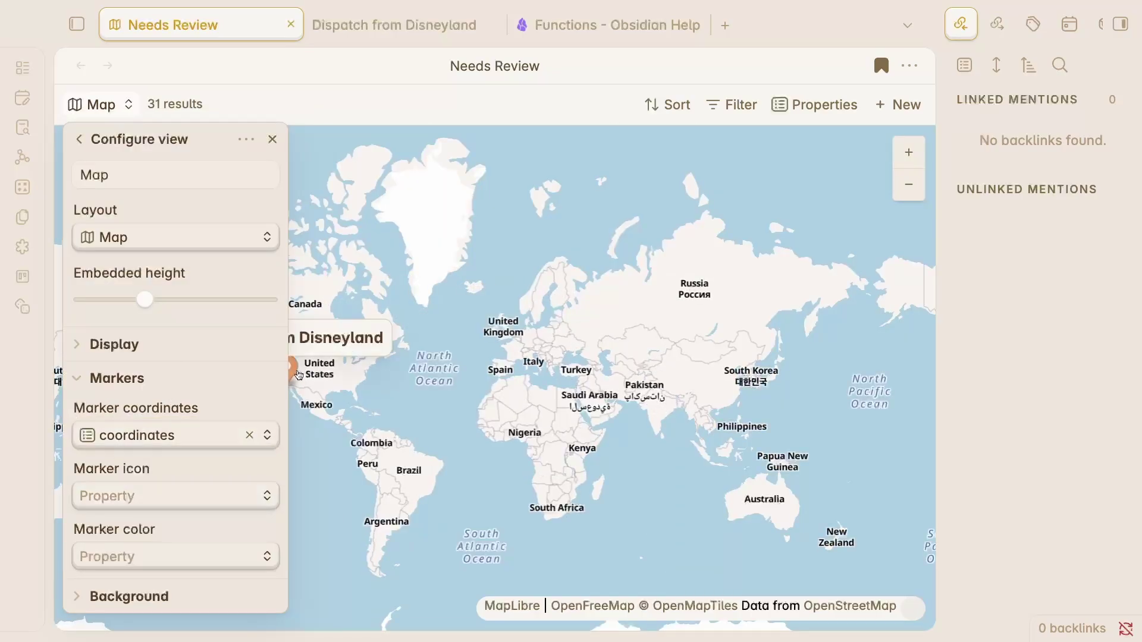
# Step: Pan and zoom the map onto the Dispatch from Disneyland marker at Disneyland, then reopen the views list
pyautogui.moveTo(346, 405); pyautogui.dragTo(417, 396)
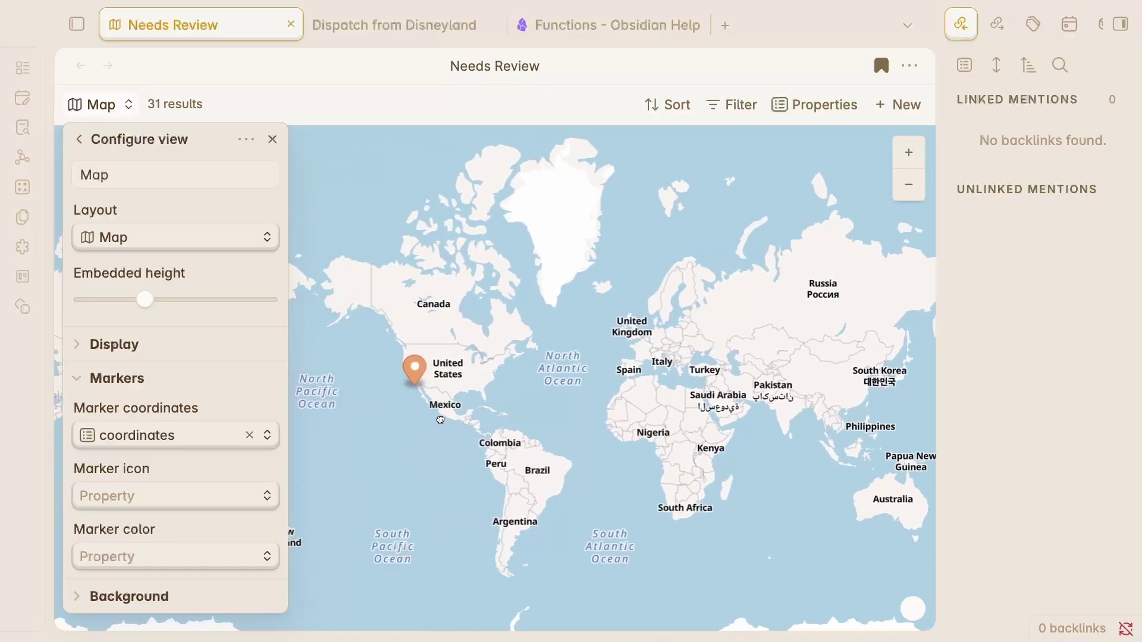
pyautogui.scroll(5, 418, 384)
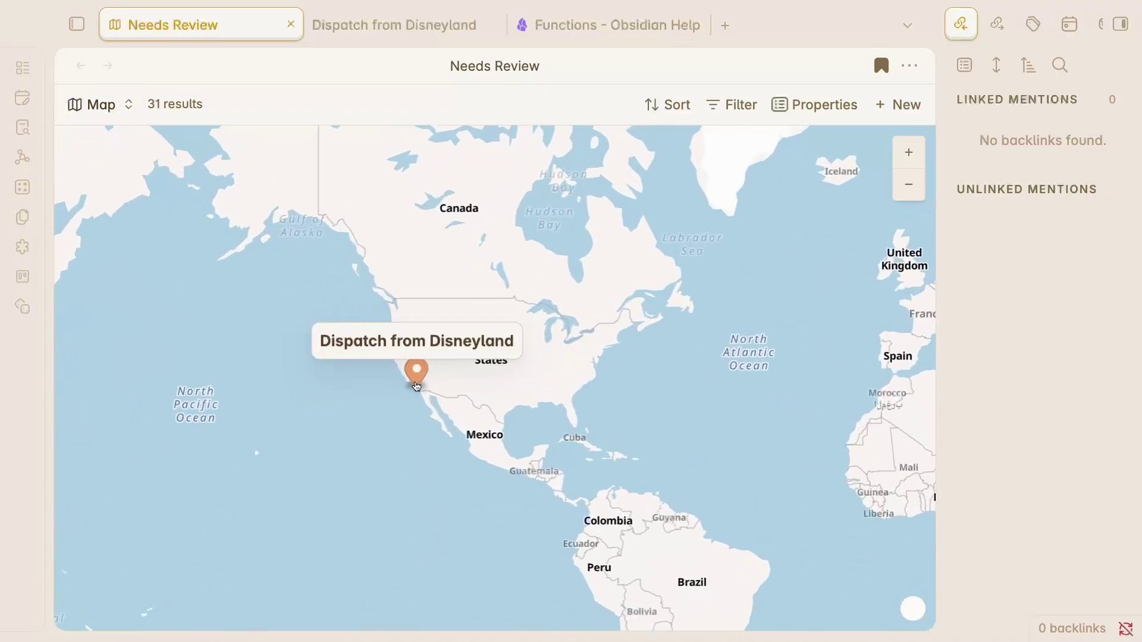
pyautogui.scroll(5, 421, 391)
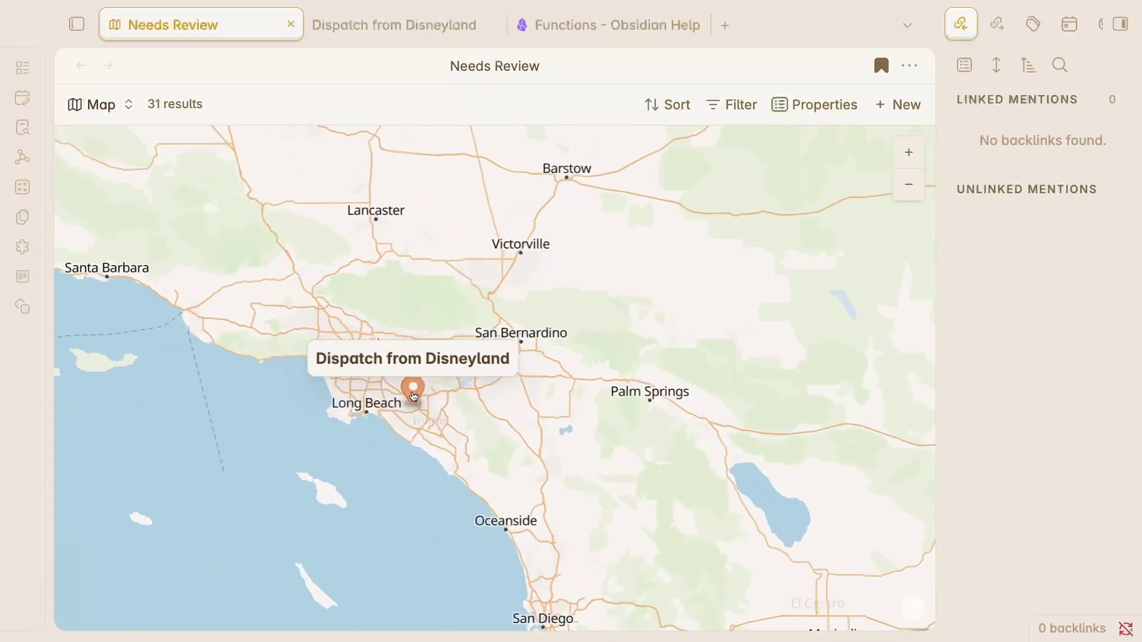
pyautogui.scroll(5, 411, 403)
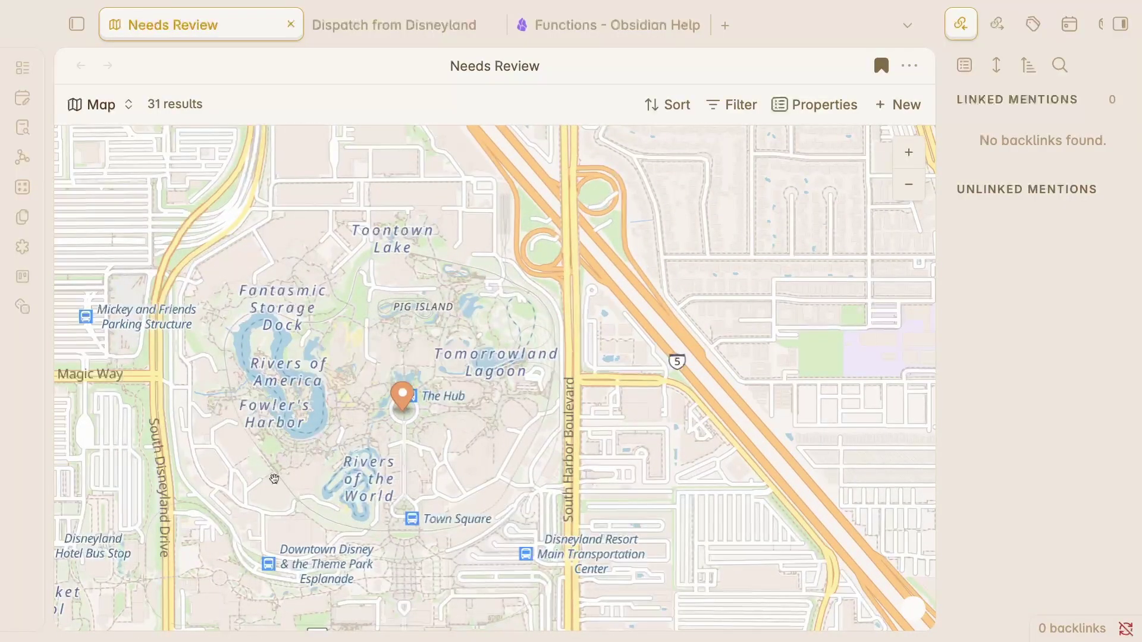
pyautogui.moveTo(321, 455); pyautogui.dragTo(387, 464)
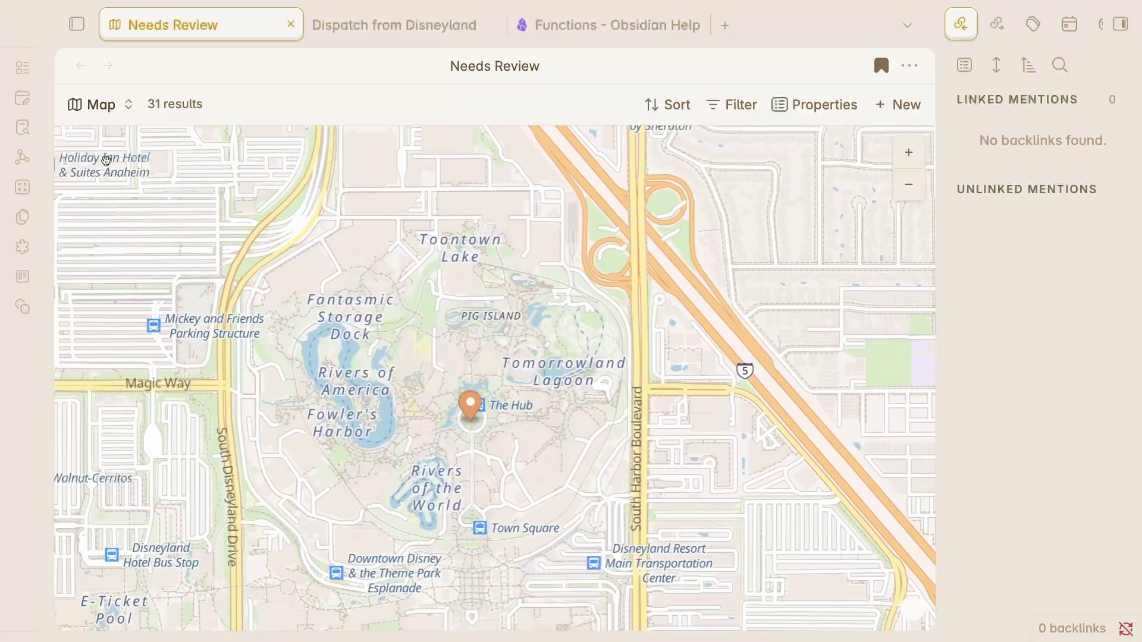
pyautogui.click(128, 105)
# Step: In the Map view's Markers settings, set Marker icon to the 'icon' property
pyautogui.click(272, 258)
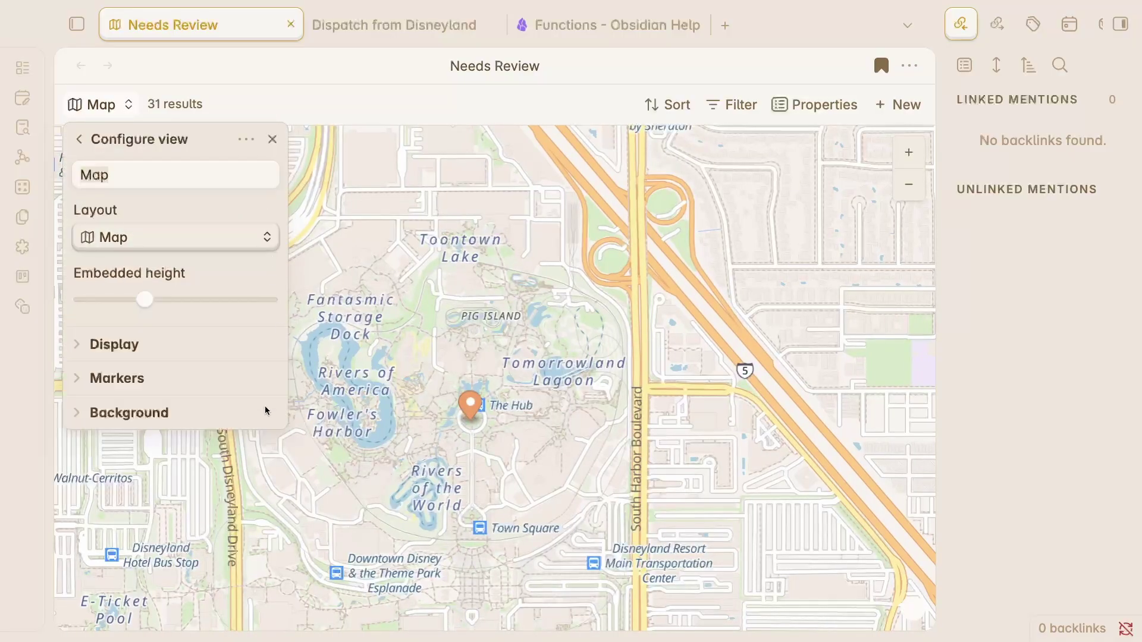
pyautogui.click(79, 379)
pyautogui.click(127, 495)
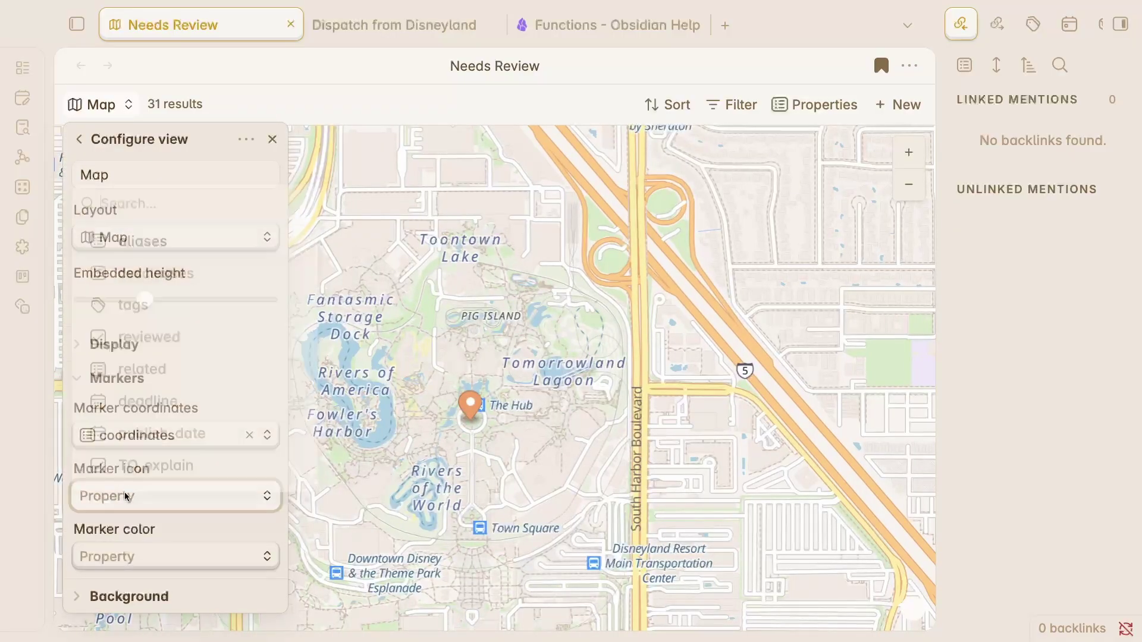
pyautogui.write('icon')
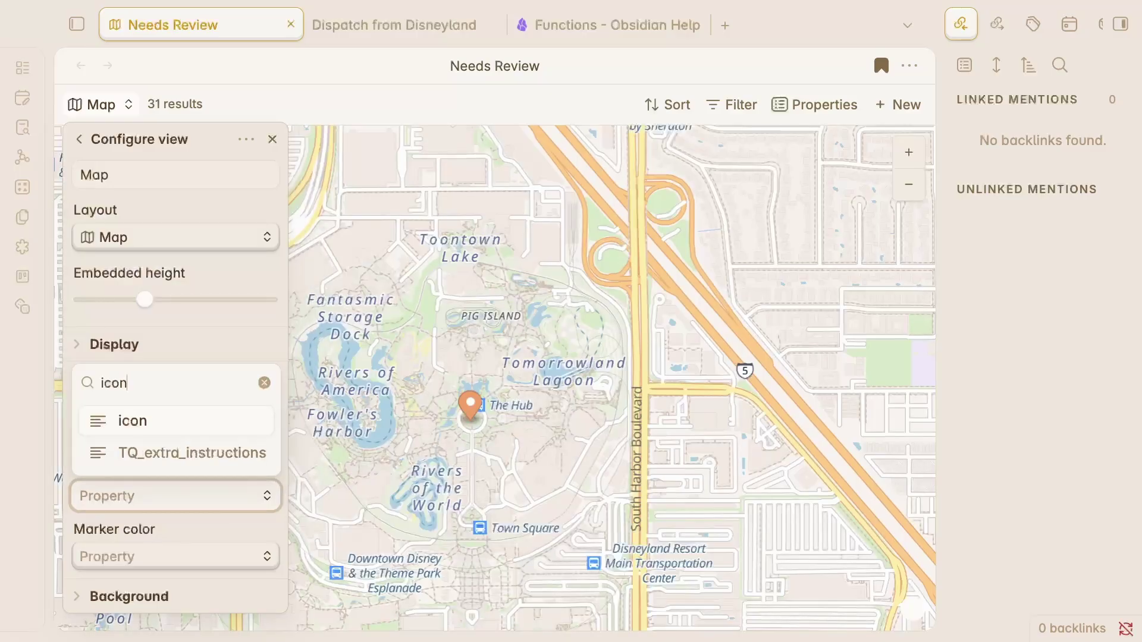
pyautogui.click(126, 419)
# Step: Set Marker color to the 'color' property and close the view settings
pyautogui.moveTo(473, 407)
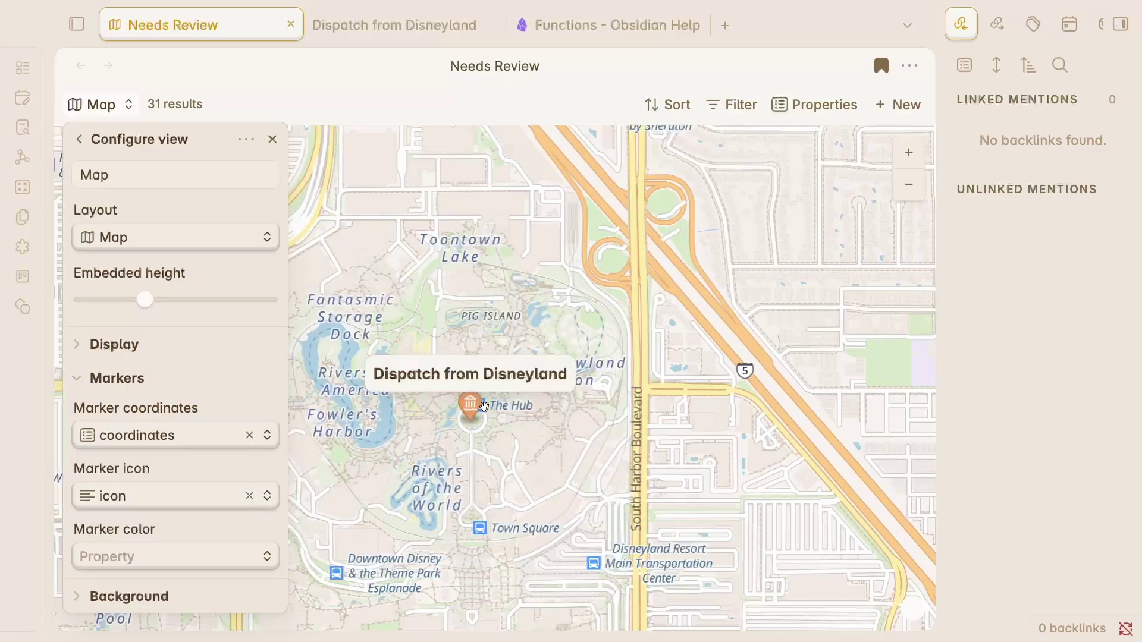
pyautogui.click(117, 553)
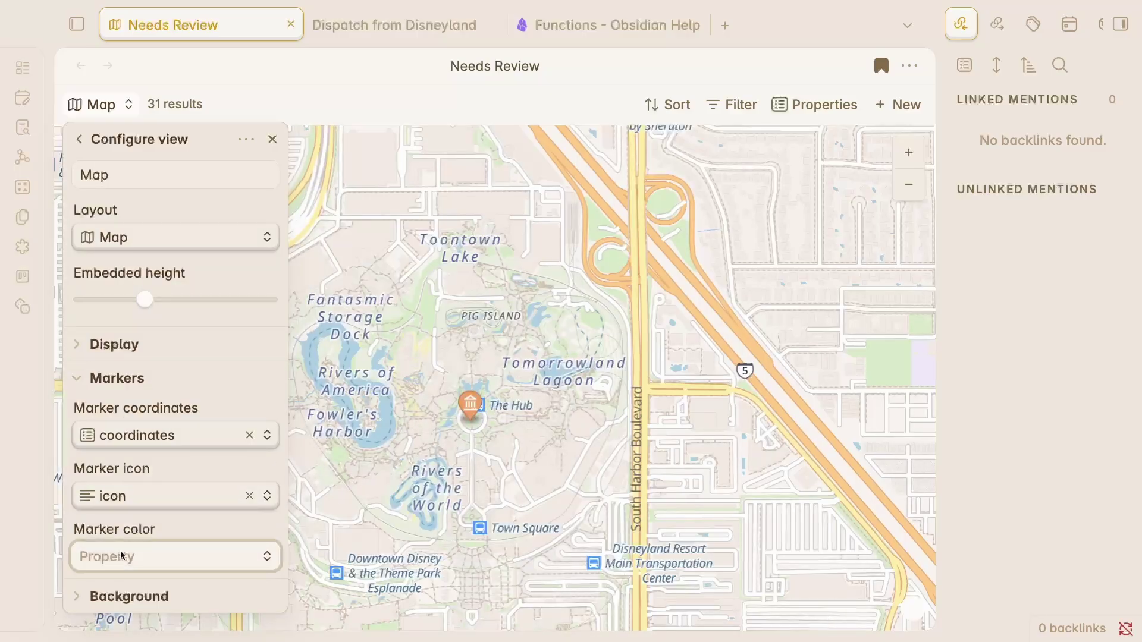
pyautogui.write('color')
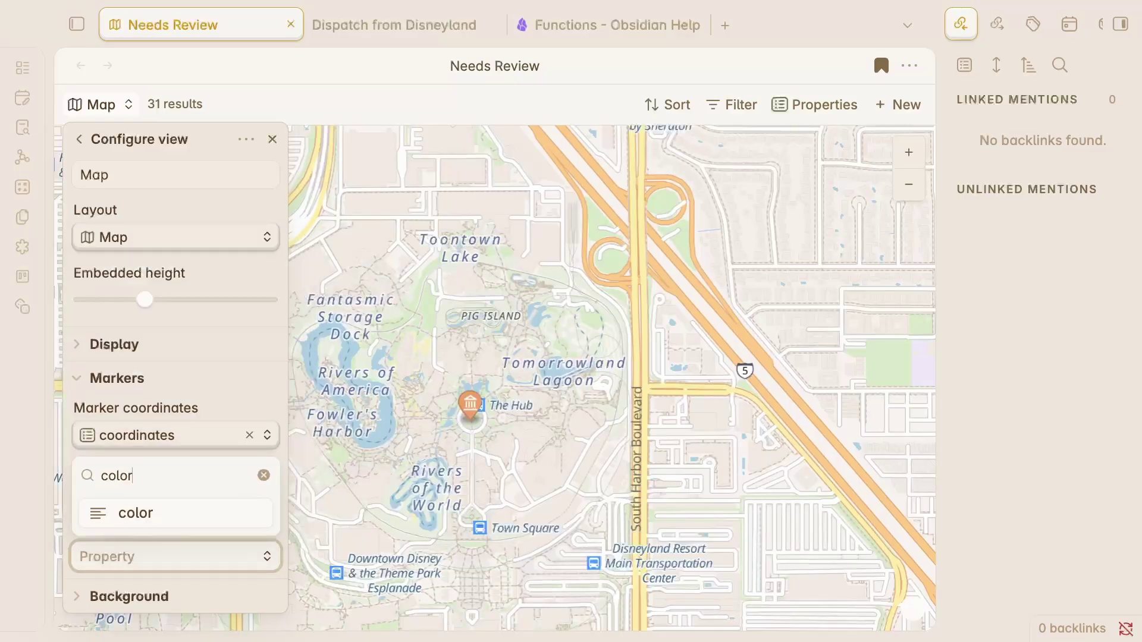
pyautogui.click(145, 515)
pyautogui.moveTo(479, 411)
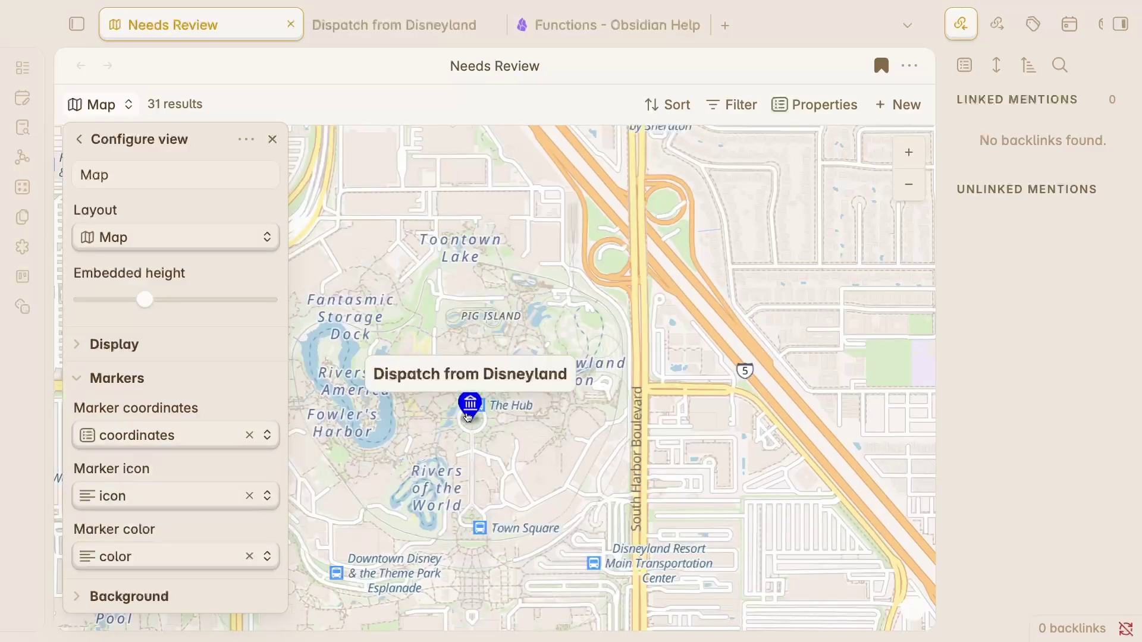
pyautogui.click(503, 424)
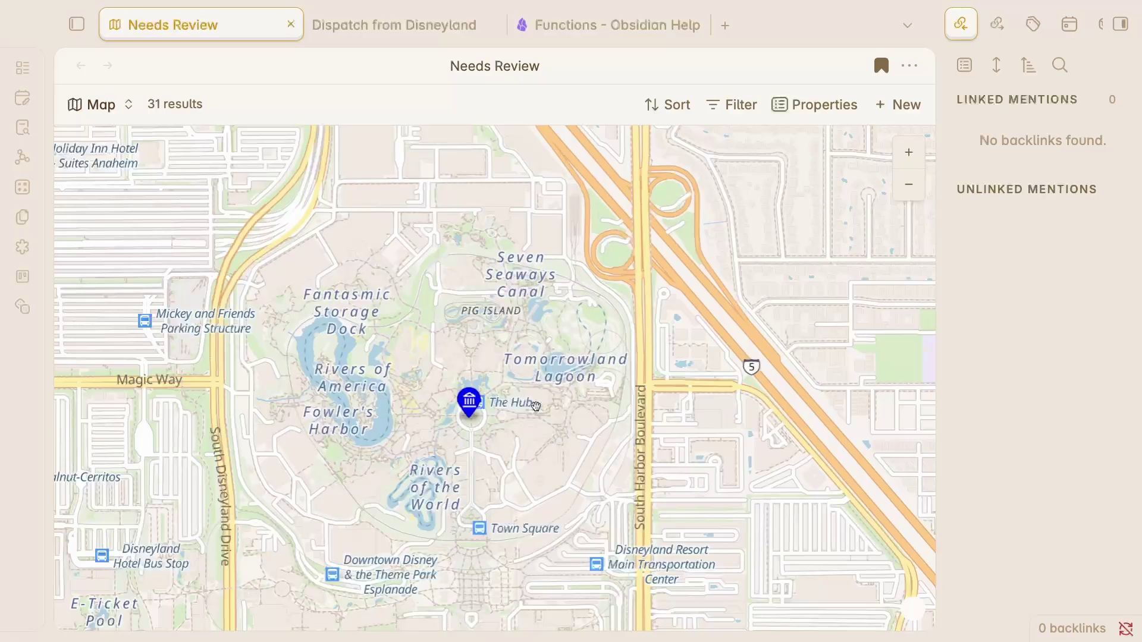
# Step: Zoom the map out to North America, previewing the blue landmark marker's note properties
pyautogui.scroll(-8, 494, 396)
pyautogui.moveTo(494, 397)
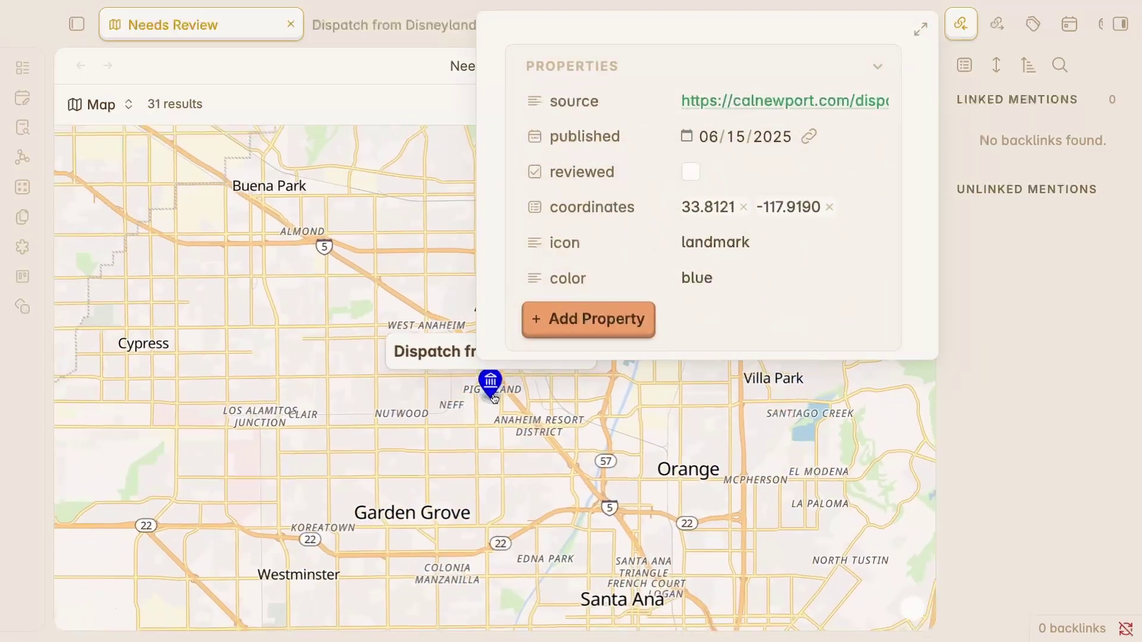
pyautogui.scroll(-6, 494, 397)
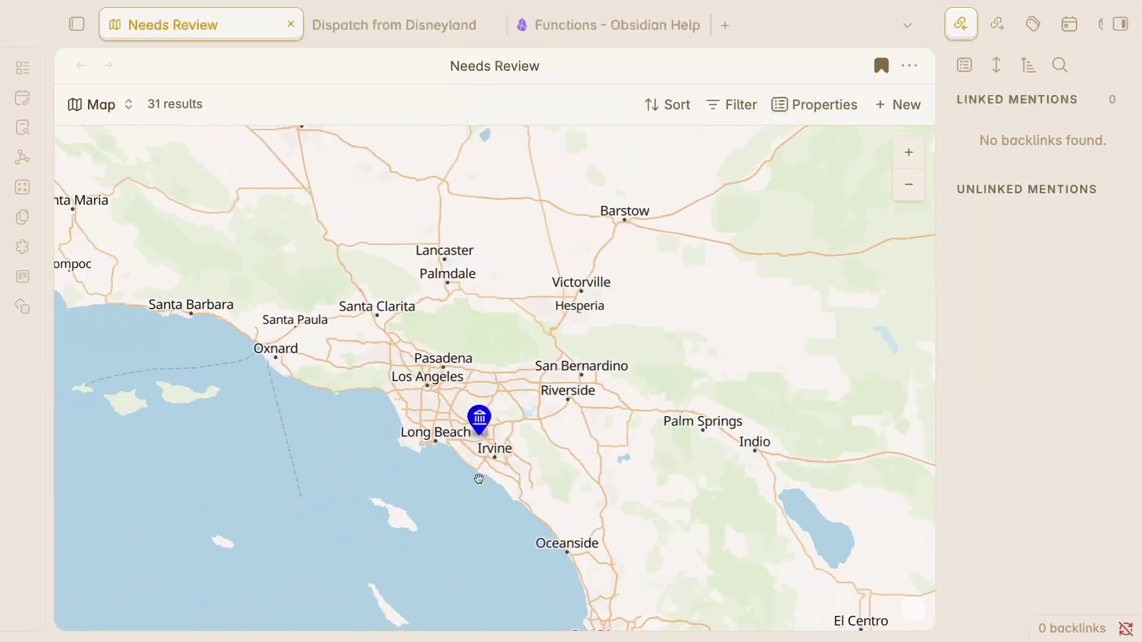
pyautogui.scroll(-8, 475, 466)
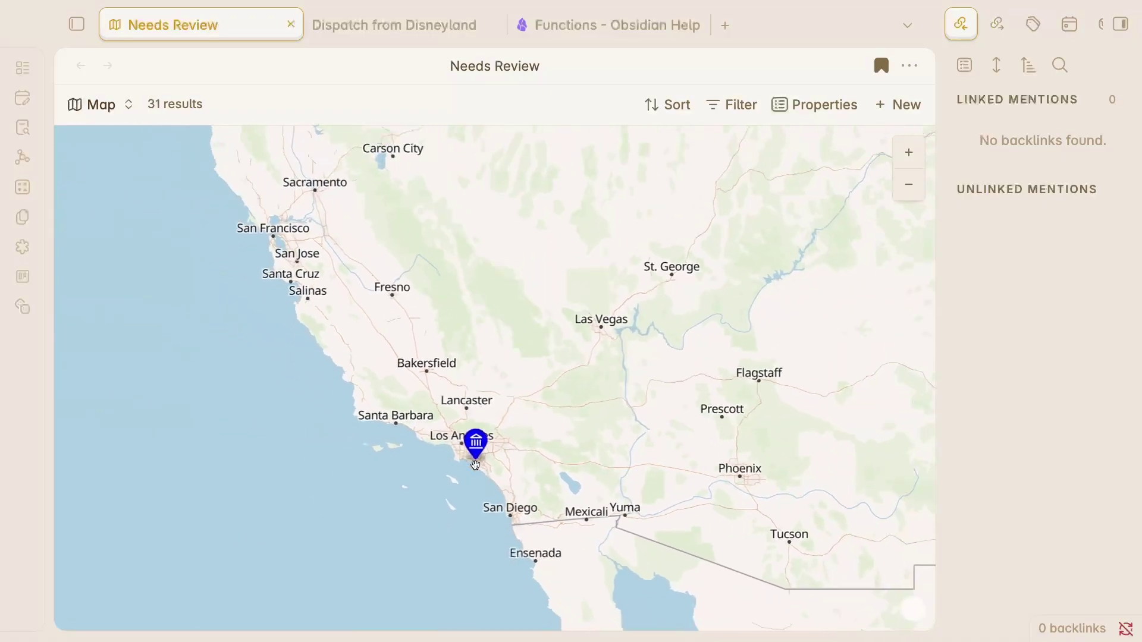
pyautogui.scroll(-3, 474, 464)
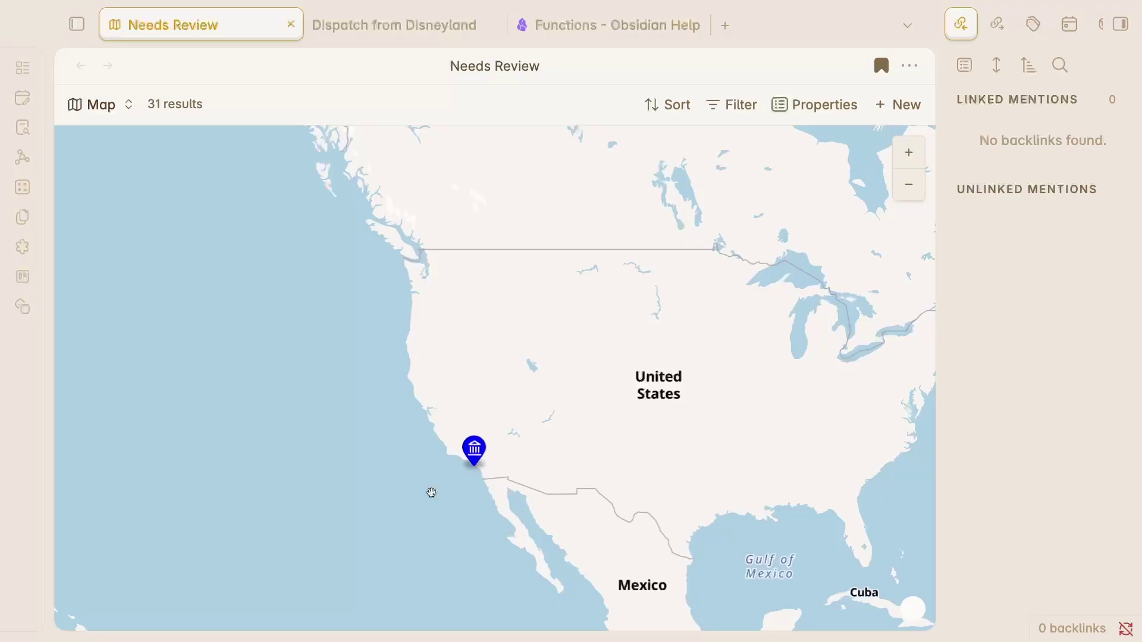
pyautogui.click(99, 105)
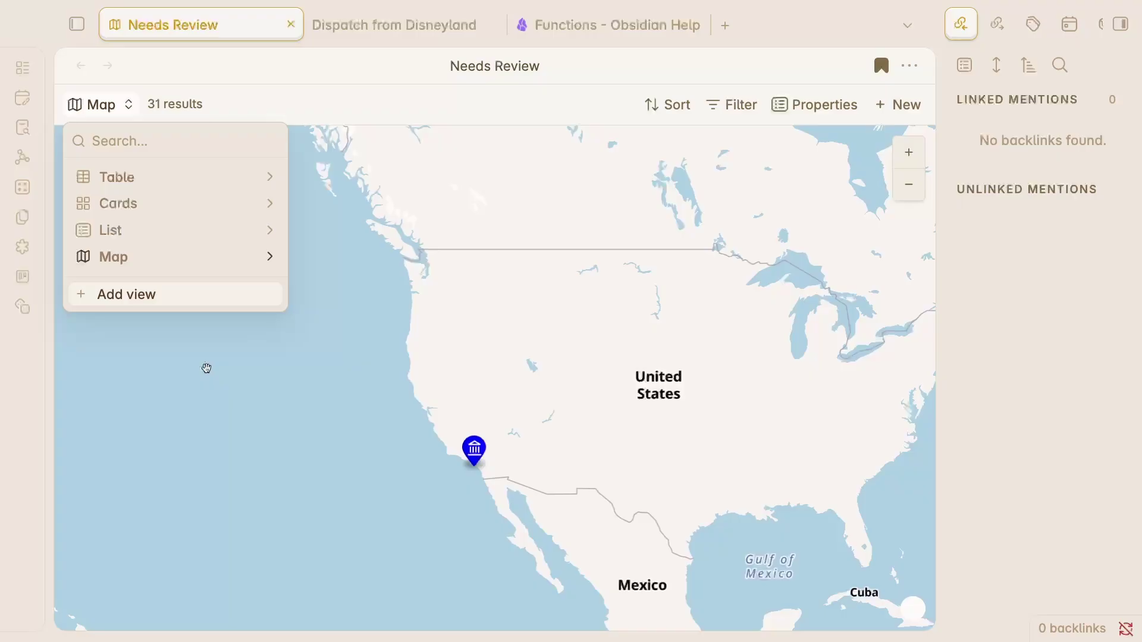
pyautogui.click(115, 235)
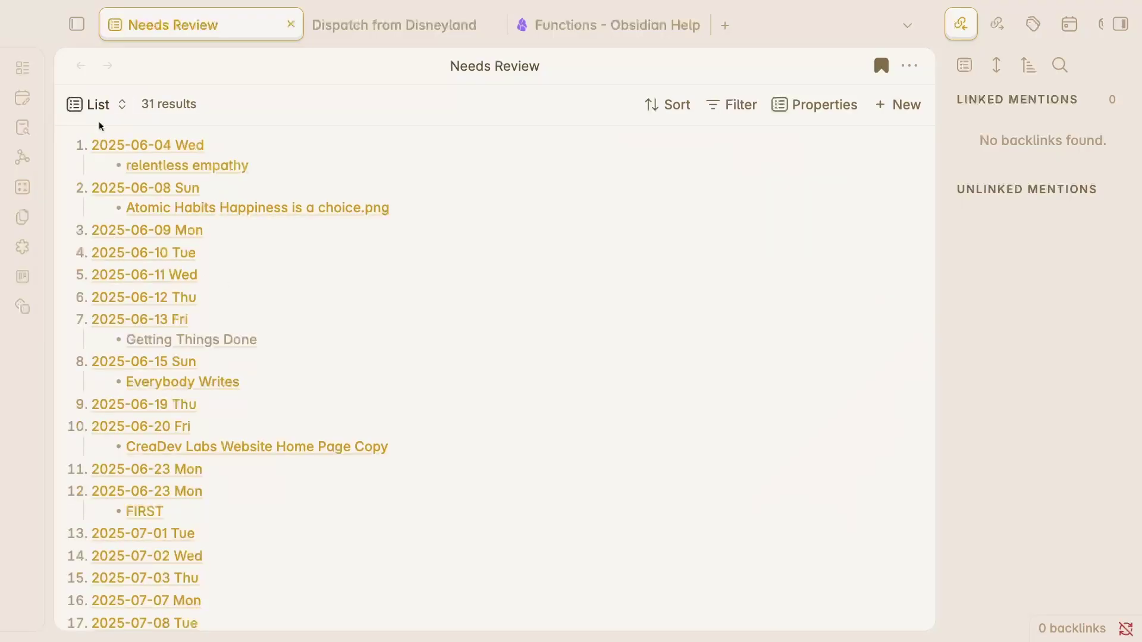
pyautogui.click(89, 104)
pyautogui.click(122, 256)
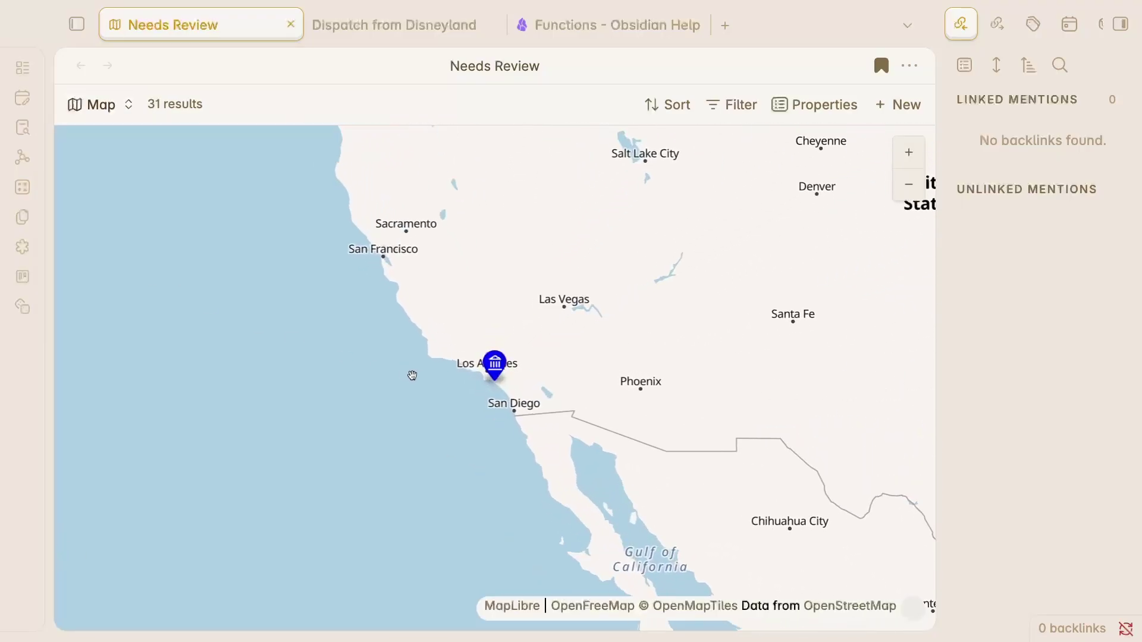